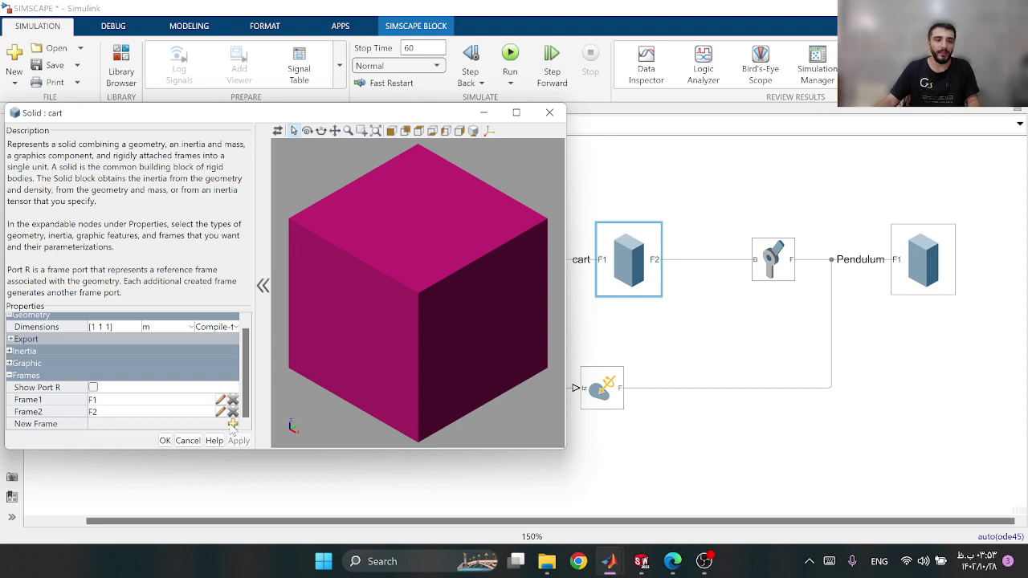
Add a new frame to the cart solid with its origin at the center of mass
{"action": "left_click", "coordinate": [232, 425]}
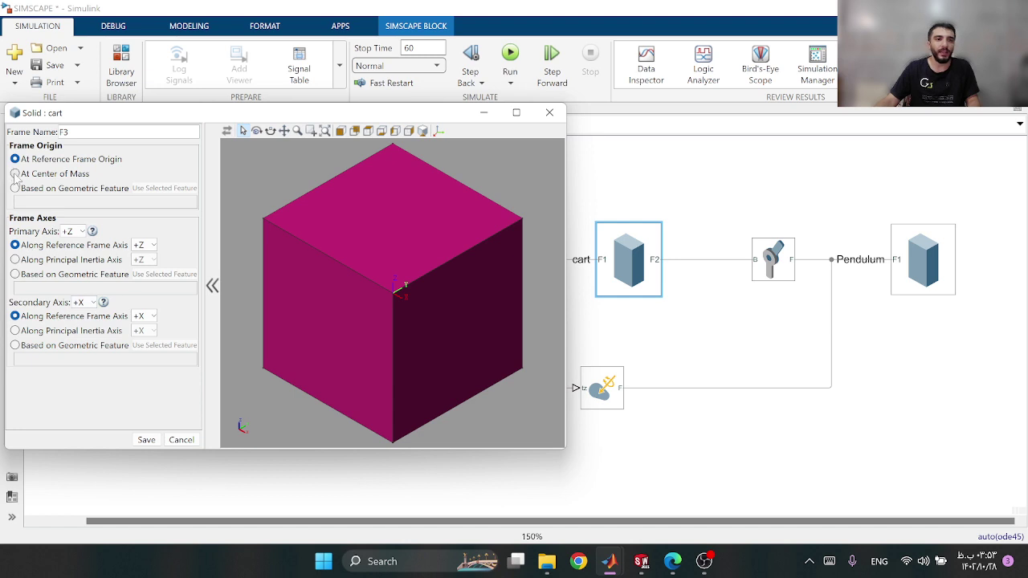
{"action": "left_click", "coordinate": [15, 175]}
{"action": "left_click", "coordinate": [147, 441]}
{"action": "scroll", "coordinate": [107, 410], "scroll_direction": "down", "scroll_amount": 1}
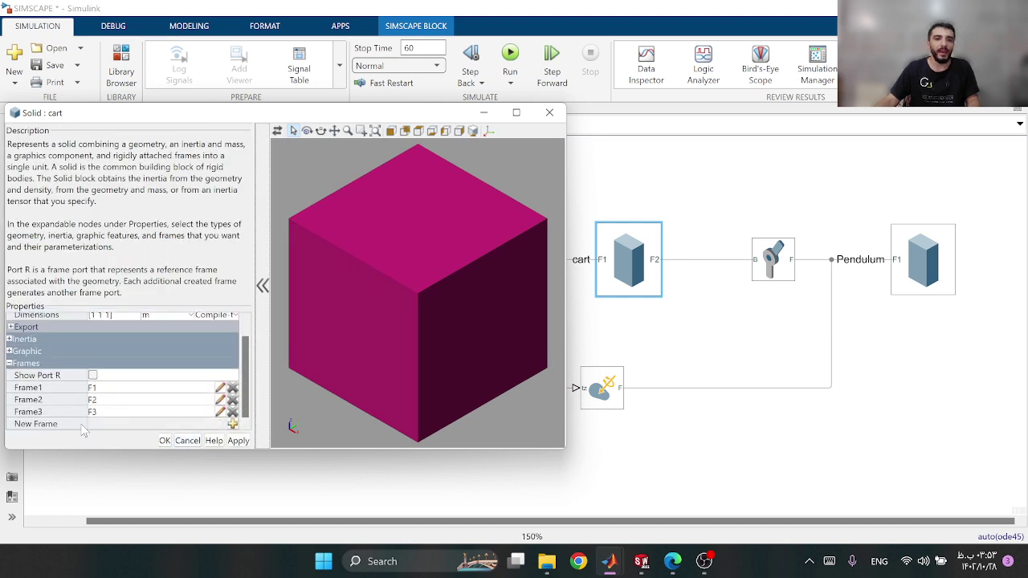
Rename the cart's center-of-mass frame to CG, show the frames in the preview, and apply the block changes
{"action": "left_click", "coordinate": [220, 411]}
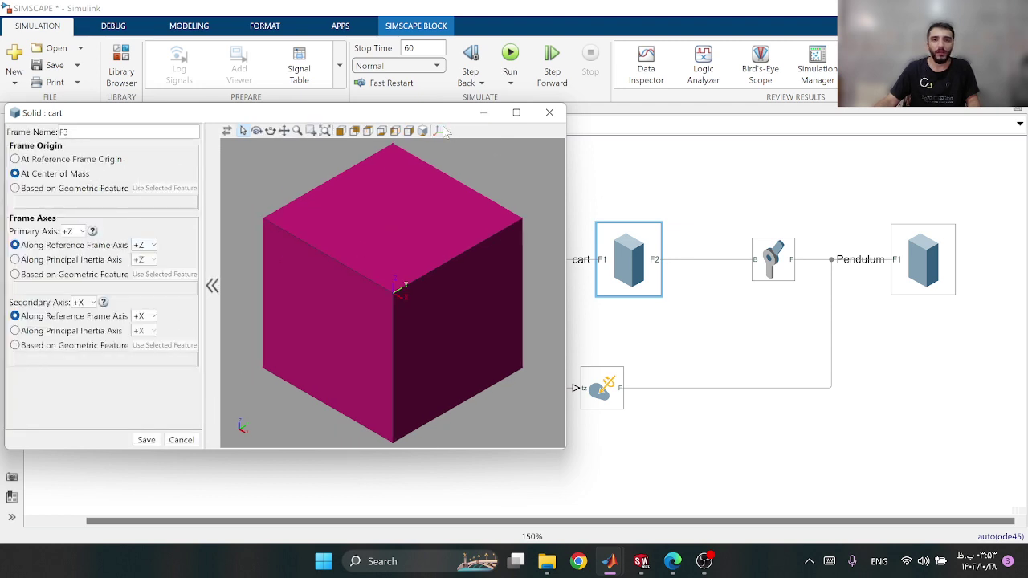
{"action": "double_click", "coordinate": [79, 131]}
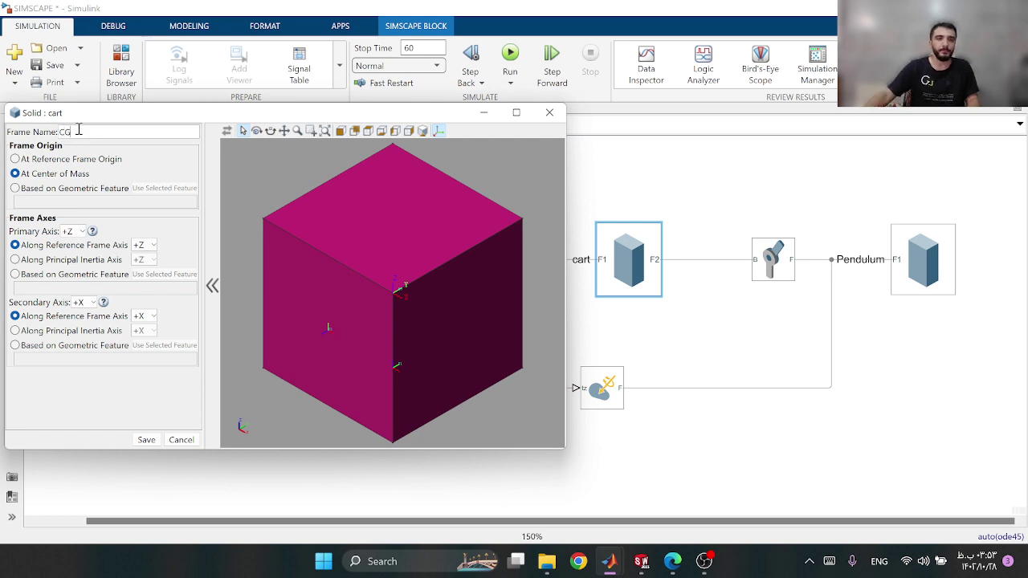
{"action": "left_click", "coordinate": [146, 439]}
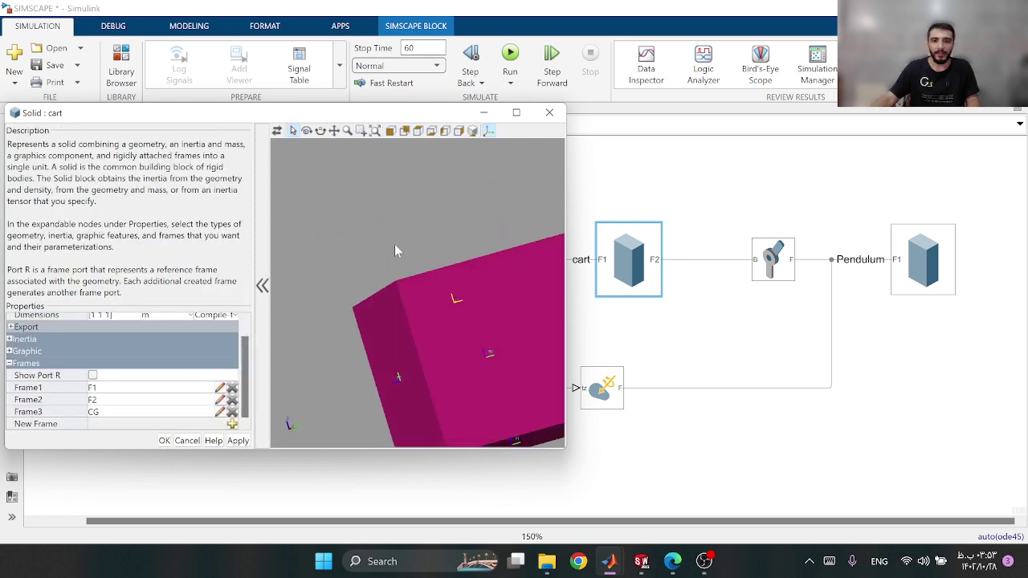
{"action": "left_click", "coordinate": [238, 440]}
{"action": "left_click", "coordinate": [163, 441]}
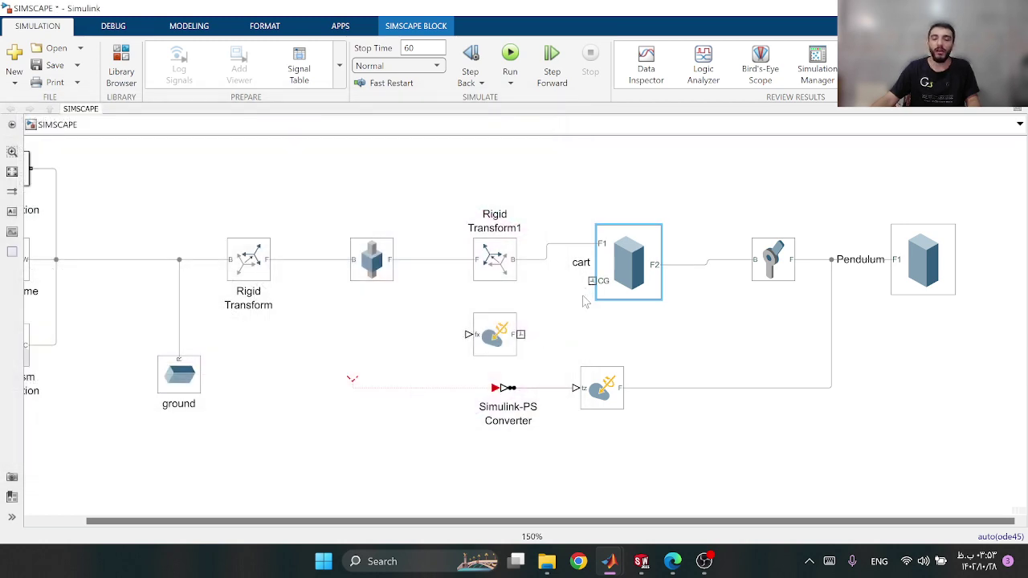
Connect the fx force block's F port to the cart's CG port and extend an open signal line from its fx input
{"action": "left_click_drag", "start_coordinate": [520, 334], "coordinate": [596, 281]}
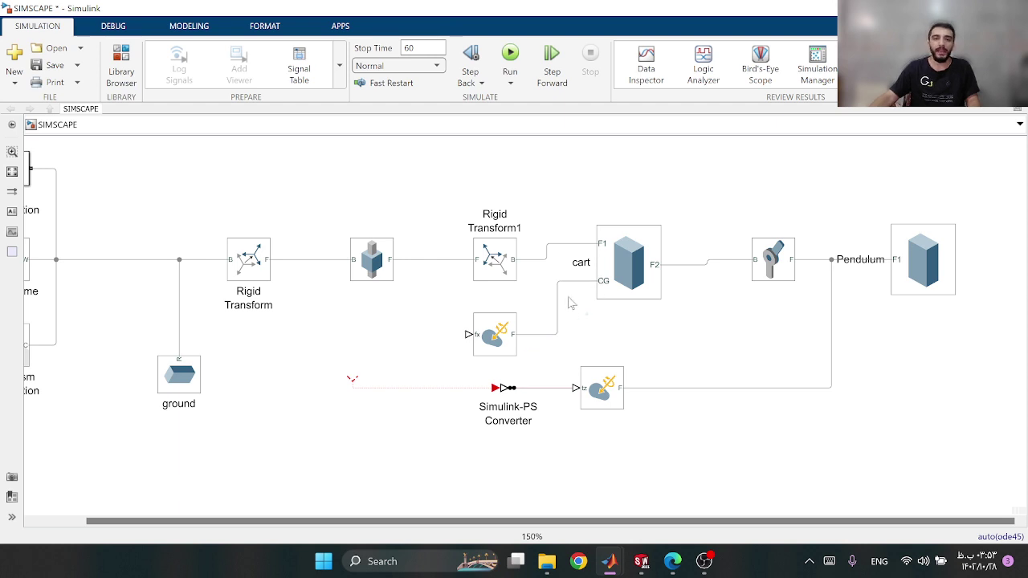
{"action": "left_click_drag", "start_coordinate": [468, 334], "coordinate": [363, 334]}
{"action": "left_click", "coordinate": [405, 333]}
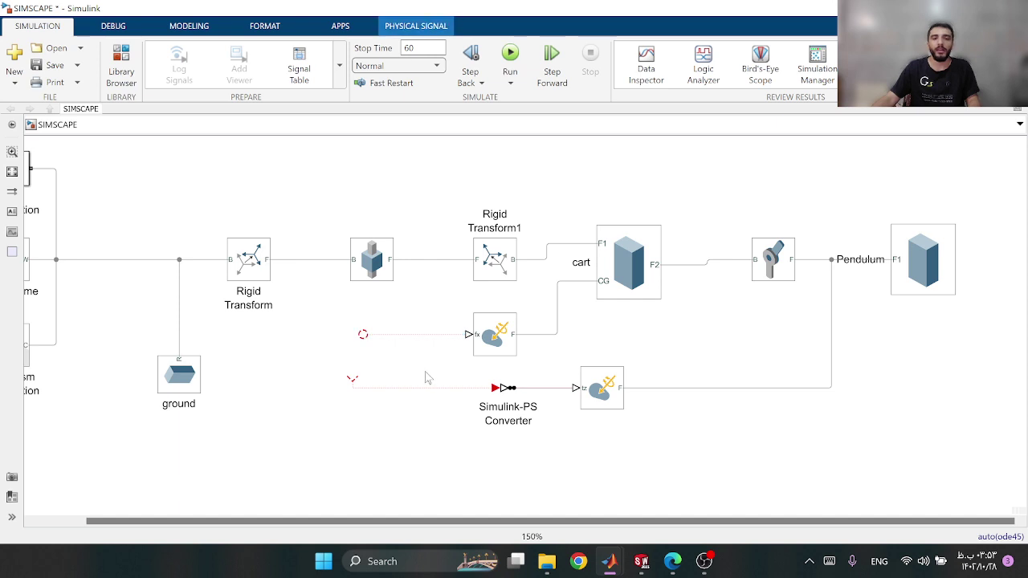
{"action": "left_click", "coordinate": [428, 378]}
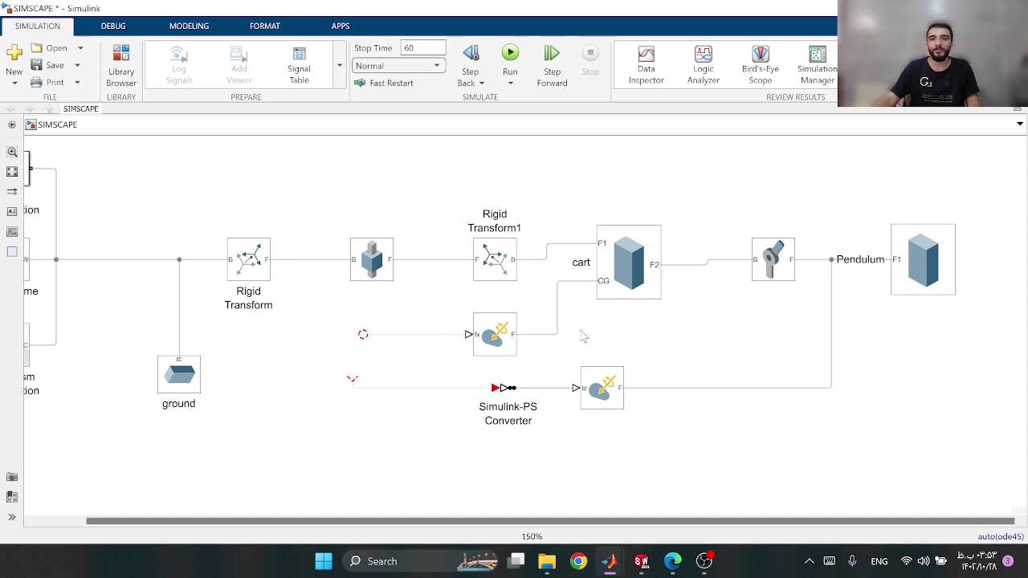
Insert a Transform Sensor block above the cart
{"action": "scroll", "coordinate": [675, 323], "scroll_direction": "down", "scroll_amount": 1}
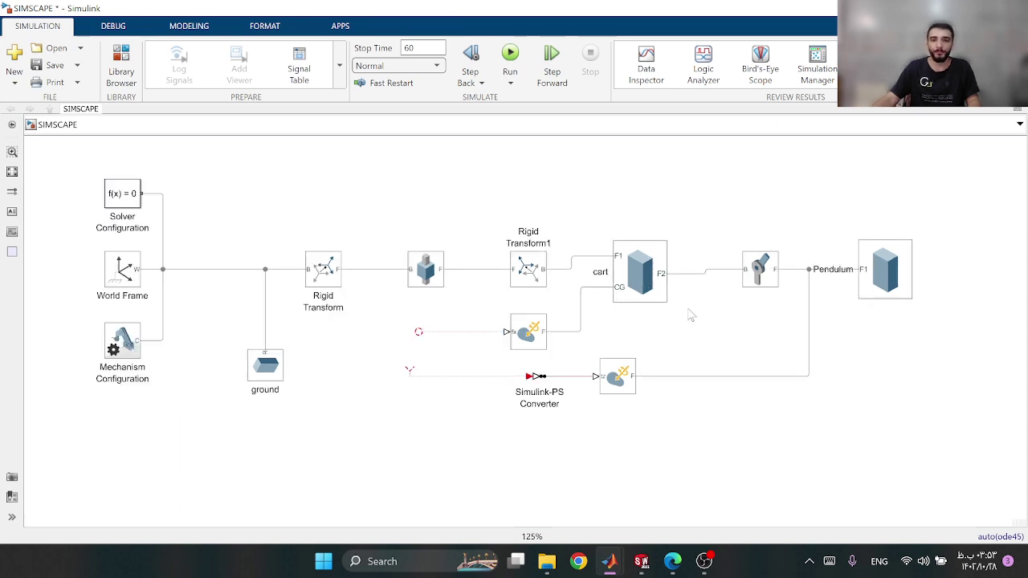
{"action": "scroll", "coordinate": [689, 316], "scroll_direction": "down", "scroll_amount": 1}
{"action": "left_click", "coordinate": [601, 285]}
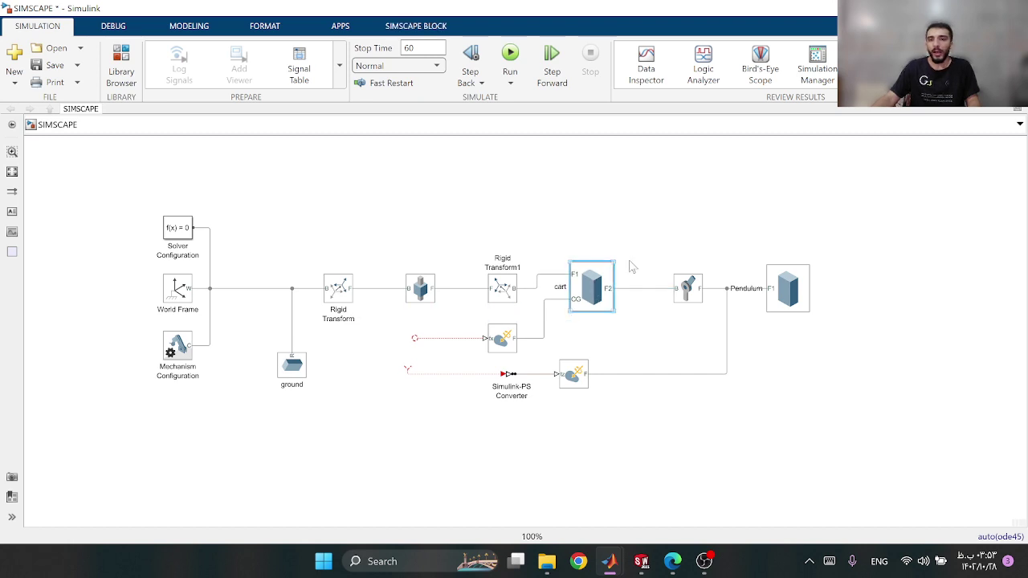
{"action": "left_click_drag", "start_coordinate": [643, 234], "coordinate": [594, 252]}
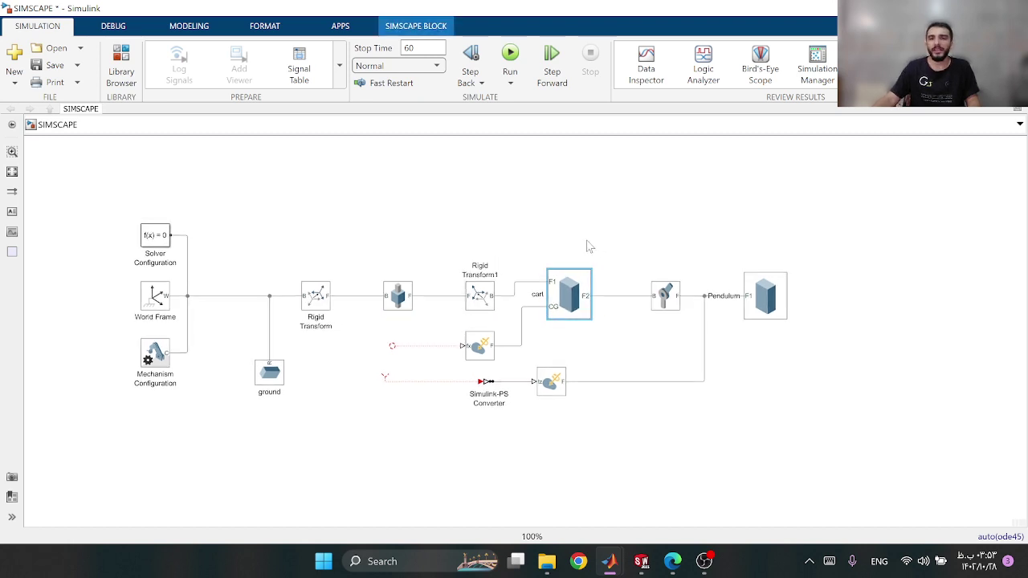
{"action": "left_click", "coordinate": [589, 245]}
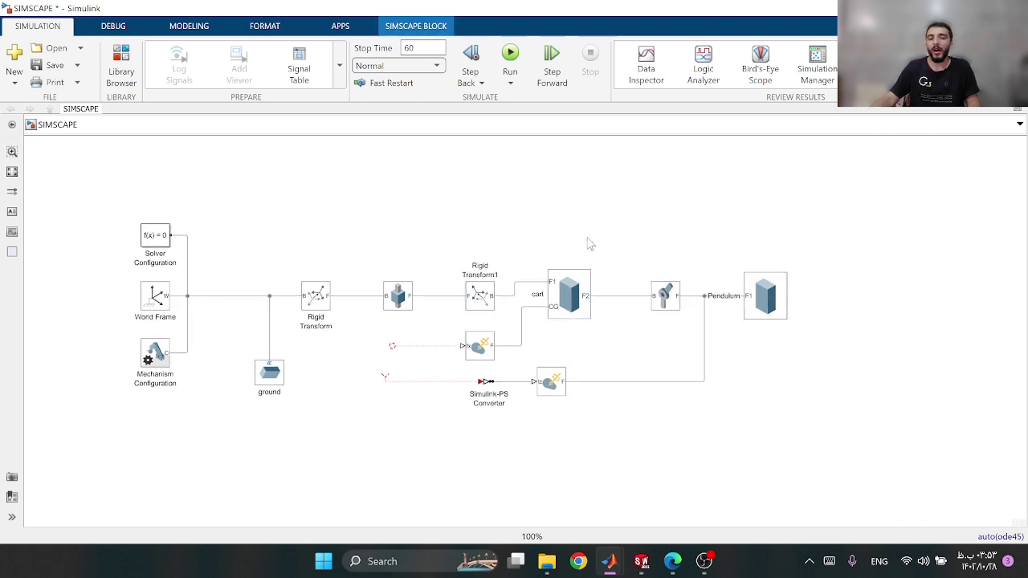
{"action": "double_click", "coordinate": [593, 225]}
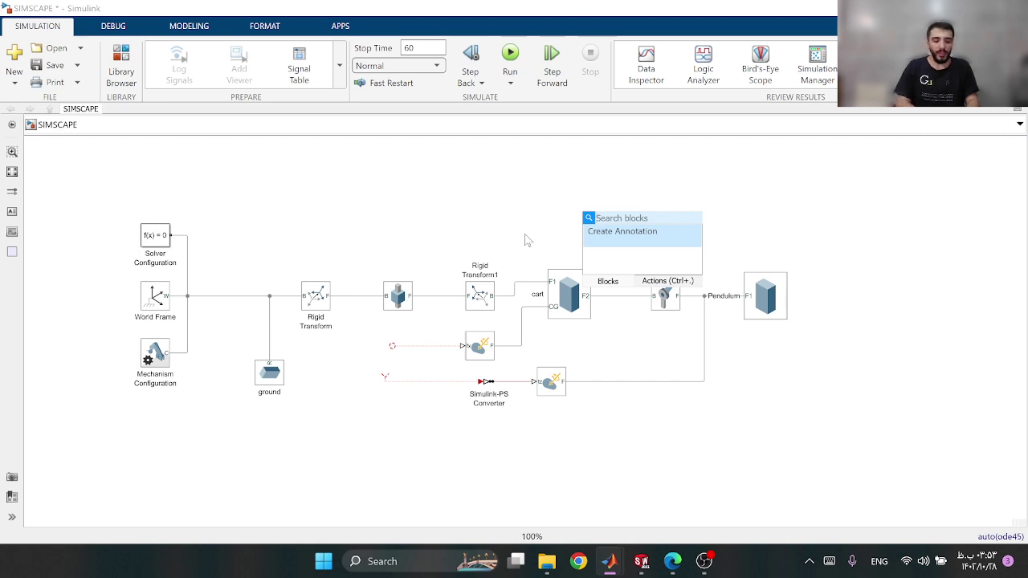
{"action": "type", "text": "tra"}
{"action": "key", "text": "Return"}
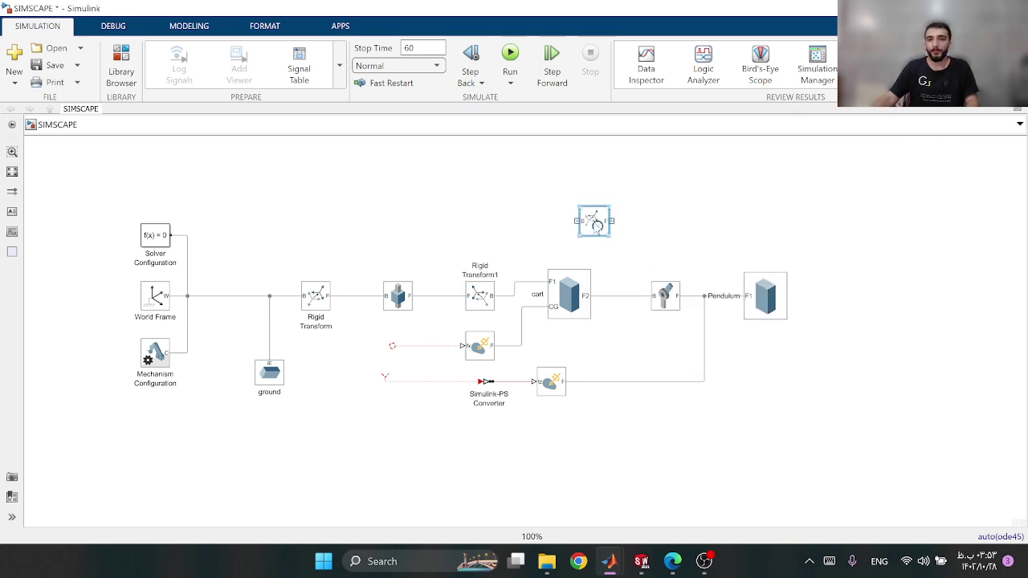
Enable the X translation output on the Transform Sensor
{"action": "scroll", "coordinate": [594, 229], "scroll_direction": "up", "scroll_amount": 3}
{"action": "double_click", "coordinate": [589, 241]}
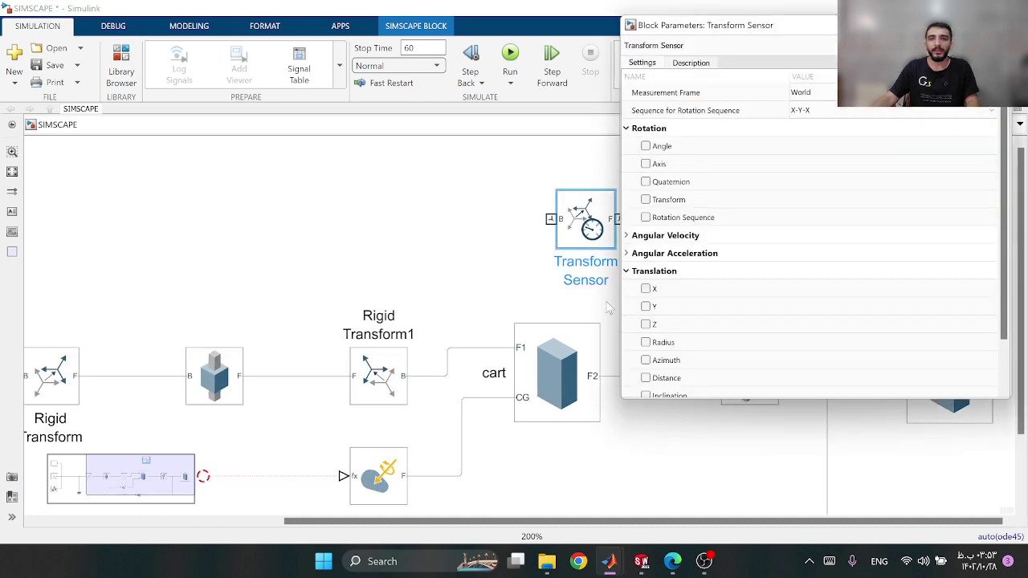
{"action": "left_click", "coordinate": [651, 287]}
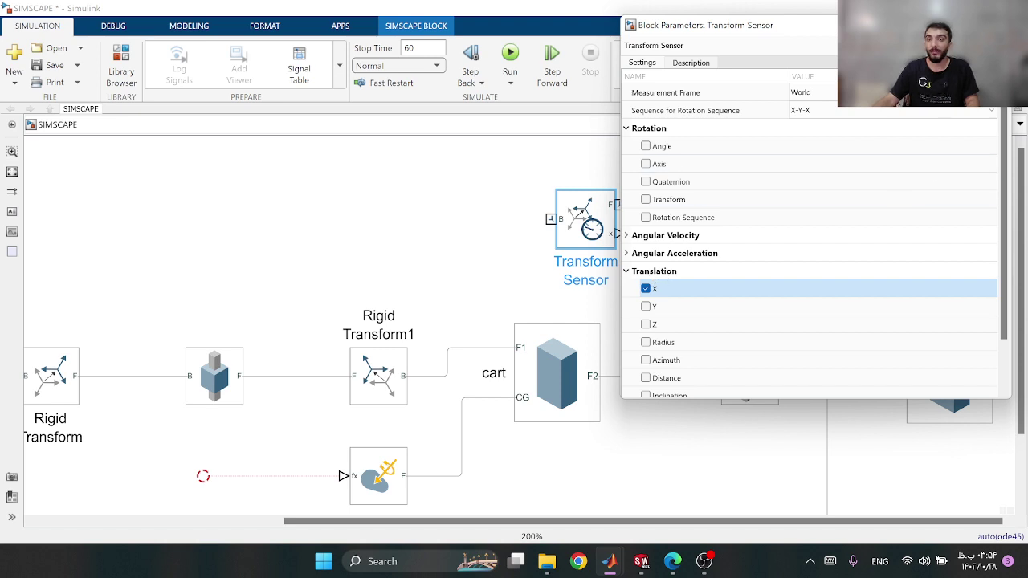
{"action": "key", "text": "Return"}
Wire the Transform Sensor from the World Frame line to the cart's CG line, and extend an open line from its x output
{"action": "scroll", "coordinate": [578, 241], "scroll_direction": "down", "scroll_amount": 3}
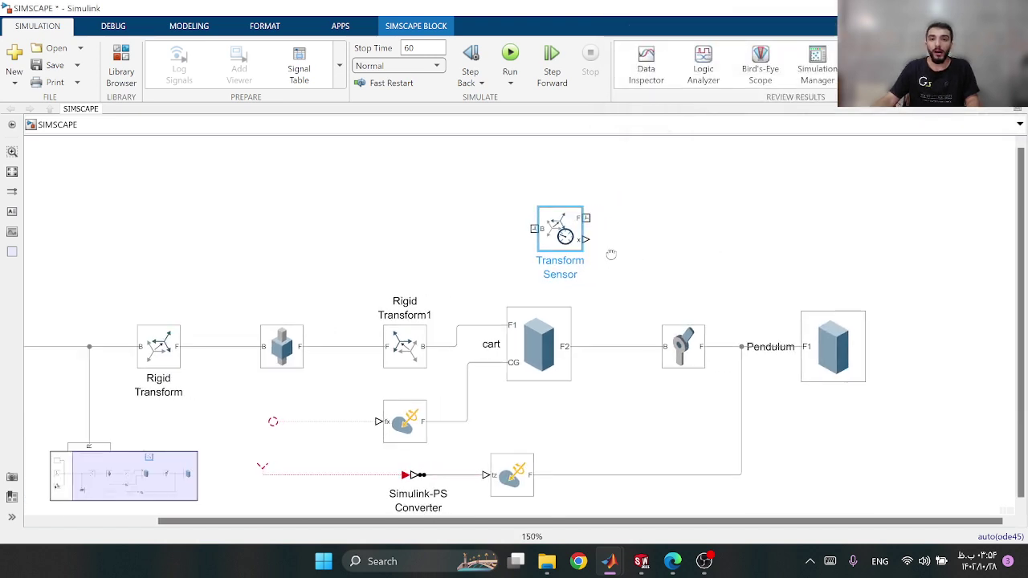
{"action": "mouse_move", "coordinate": [562, 233]}
{"action": "left_mouse_down"}
{"action": "mouse_move", "coordinate": [455, 232]}
{"action": "mouse_move", "coordinate": [474, 361]}
{"action": "left_mouse_up"}
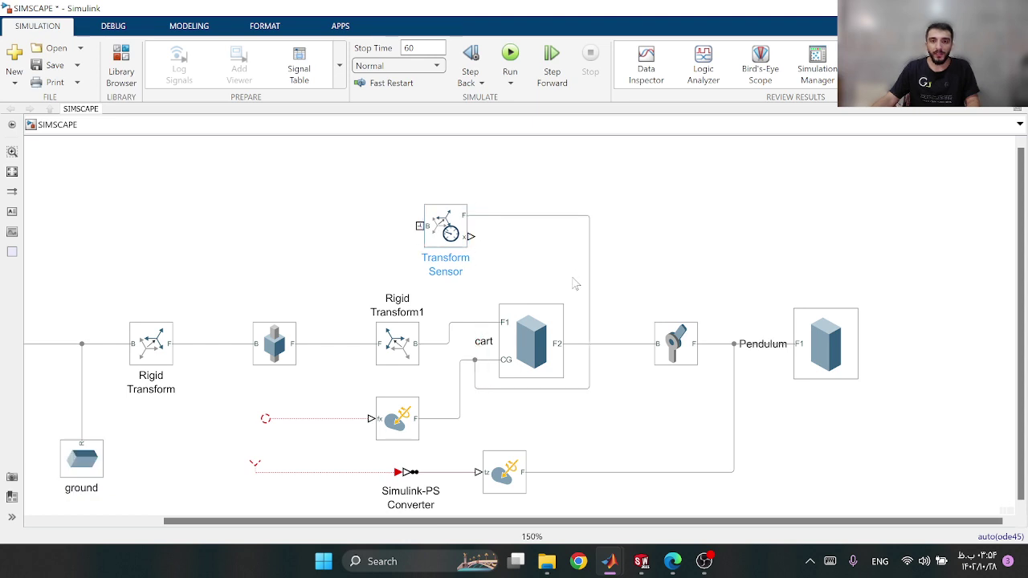
{"action": "scroll", "coordinate": [378, 217], "scroll_direction": "down", "scroll_amount": 1}
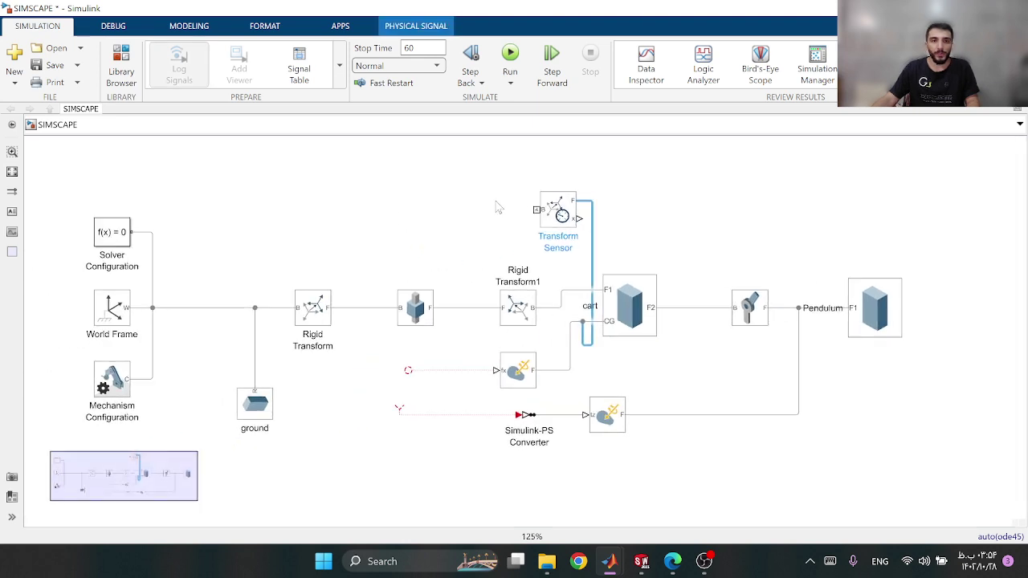
{"action": "mouse_move", "coordinate": [536, 207]}
{"action": "left_mouse_down"}
{"action": "mouse_move", "coordinate": [314, 238]}
{"action": "mouse_move", "coordinate": [189, 306]}
{"action": "left_mouse_up"}
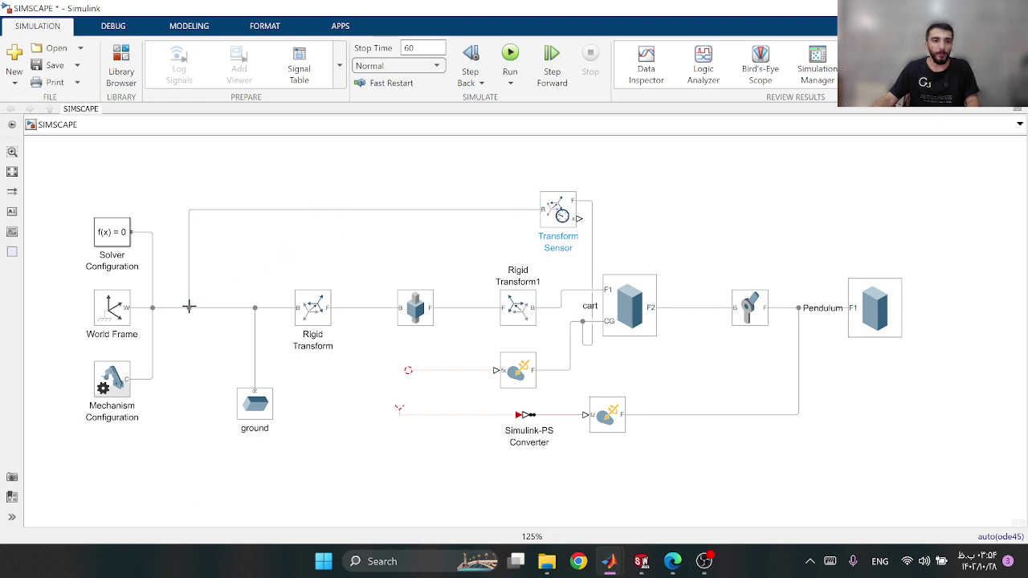
{"action": "left_click_drag", "start_coordinate": [578, 217], "coordinate": [694, 219]}
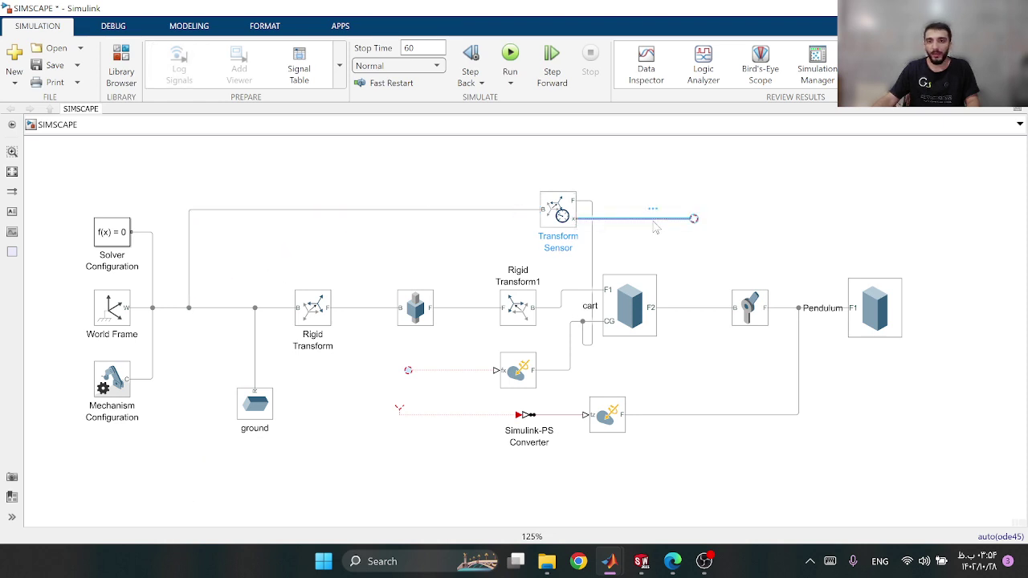
{"action": "left_click", "coordinate": [647, 249]}
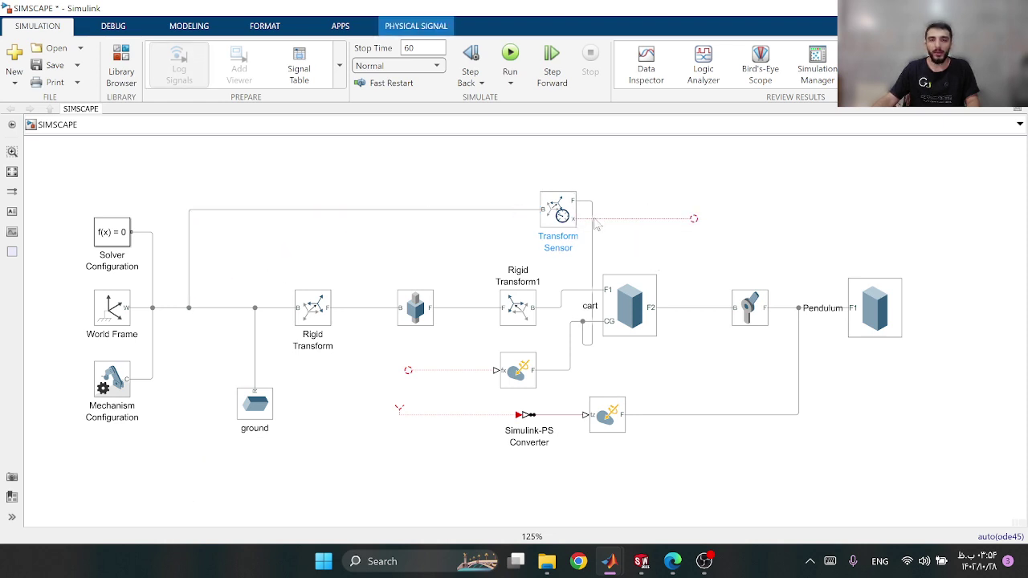
Duplicate the Transform Sensor and place the copy above the revolute joint
{"action": "scroll", "coordinate": [764, 229], "scroll_direction": "down", "scroll_amount": 1}
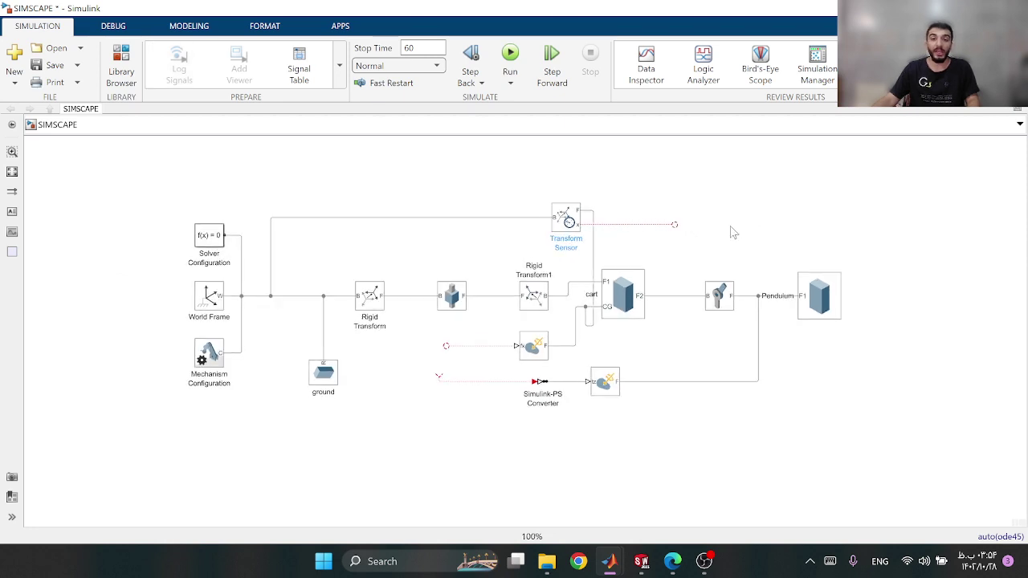
{"action": "scroll", "coordinate": [681, 224], "scroll_direction": "up", "scroll_amount": 2}
{"action": "scroll", "coordinate": [759, 269], "scroll_direction": "down", "scroll_amount": 1}
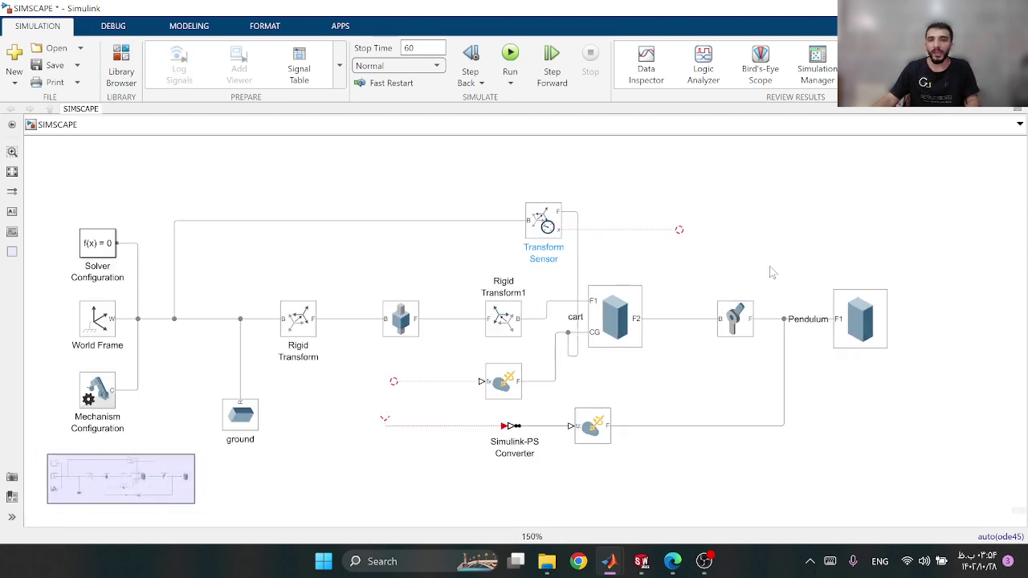
{"action": "left_click", "coordinate": [549, 229]}
{"action": "left_click_drag", "start_coordinate": [548, 229], "coordinate": [746, 225]}
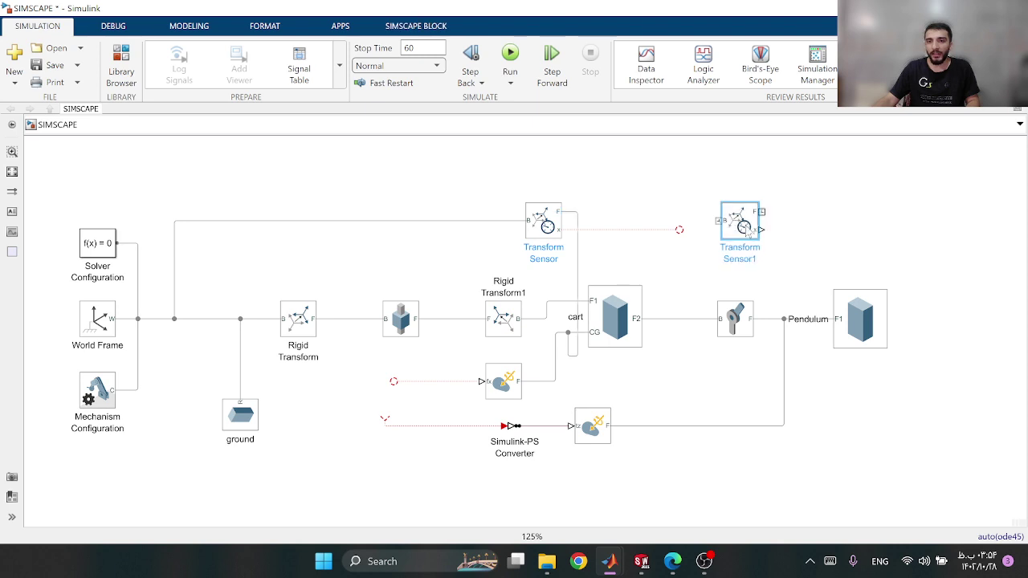
Switch the copied Transform Sensor's output from X translation to Rotation Sequence
{"action": "scroll", "coordinate": [780, 237], "scroll_direction": "up", "scroll_amount": 2}
{"action": "double_click", "coordinate": [572, 212]}
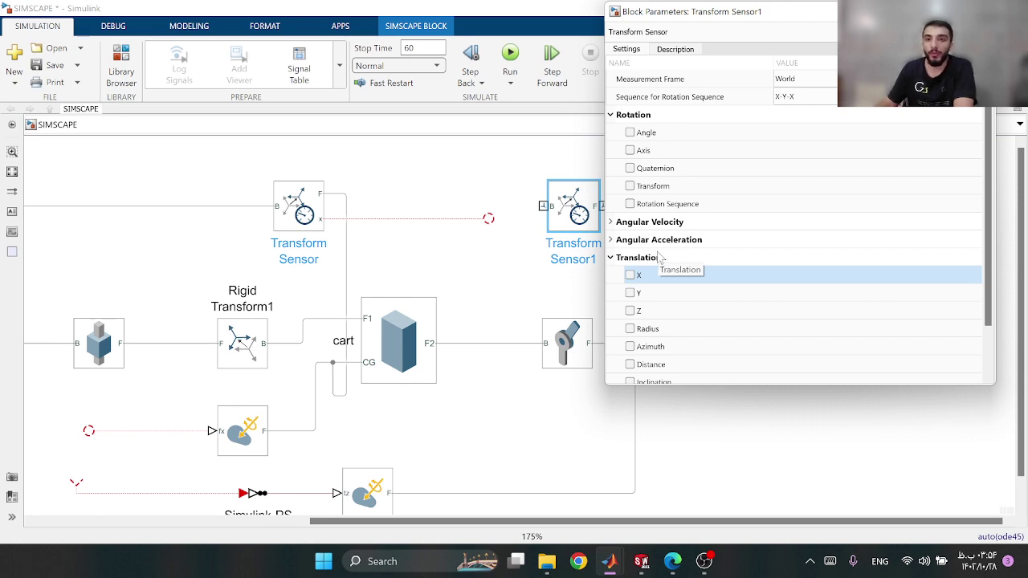
{"action": "left_click", "coordinate": [669, 206]}
Set the copied sensor's measurement frame to Base and its rotation sequence to Z-X-Z
{"action": "left_click", "coordinate": [791, 96]}
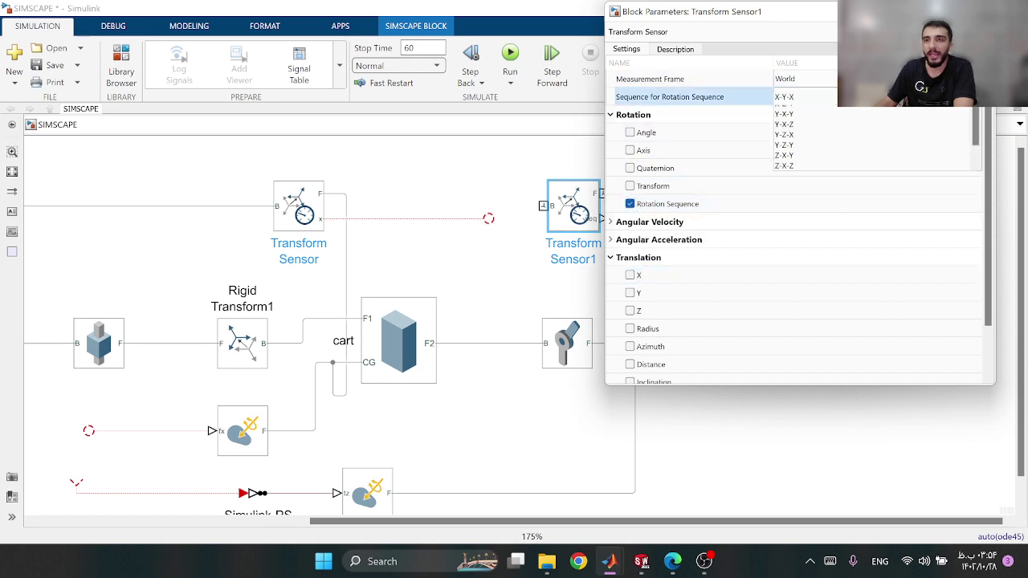
{"action": "left_click", "coordinate": [787, 79]}
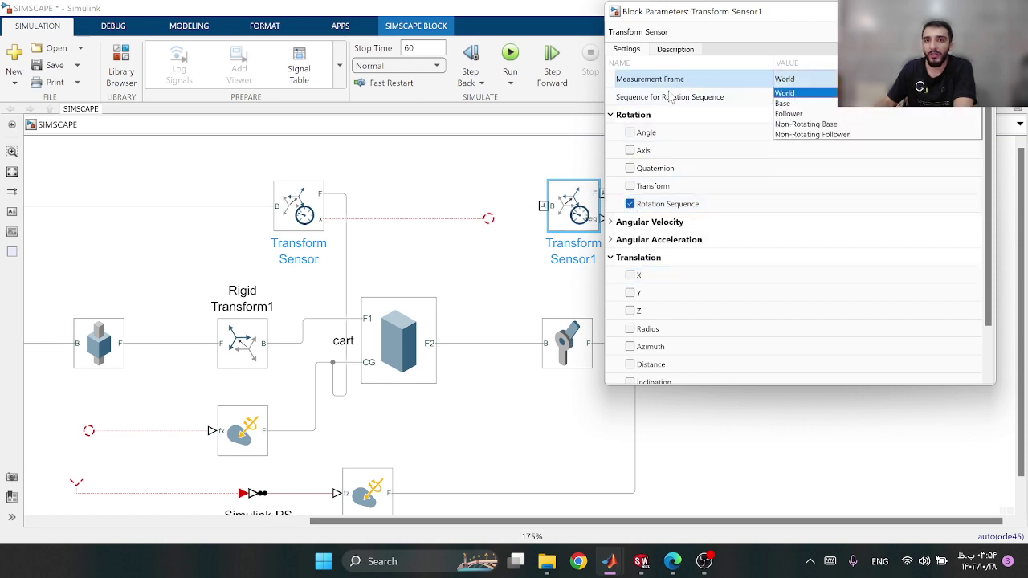
{"action": "left_click", "coordinate": [782, 103]}
{"action": "left_click", "coordinate": [783, 96]}
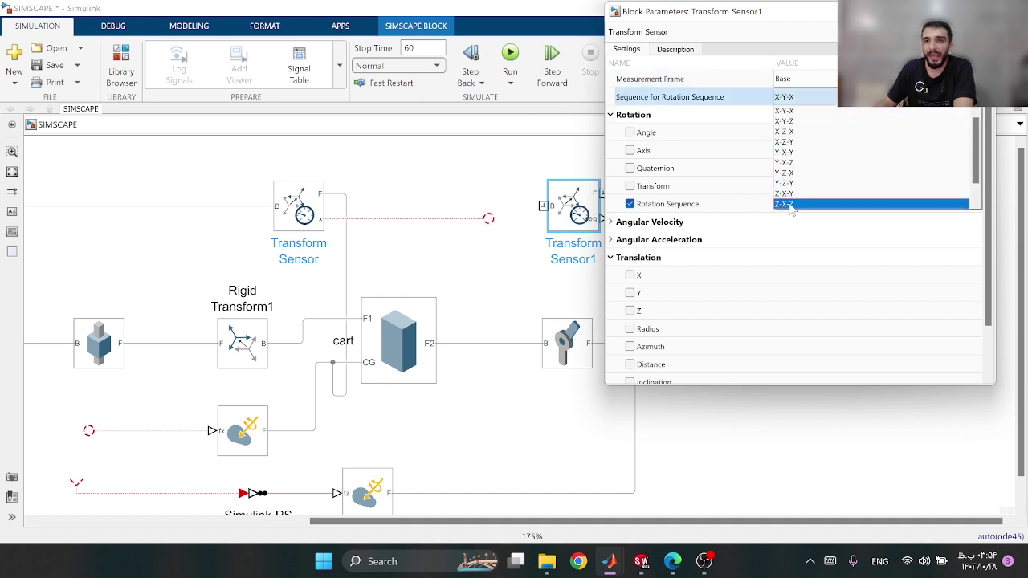
{"action": "left_click", "coordinate": [791, 205]}
{"action": "key", "text": "Return"}
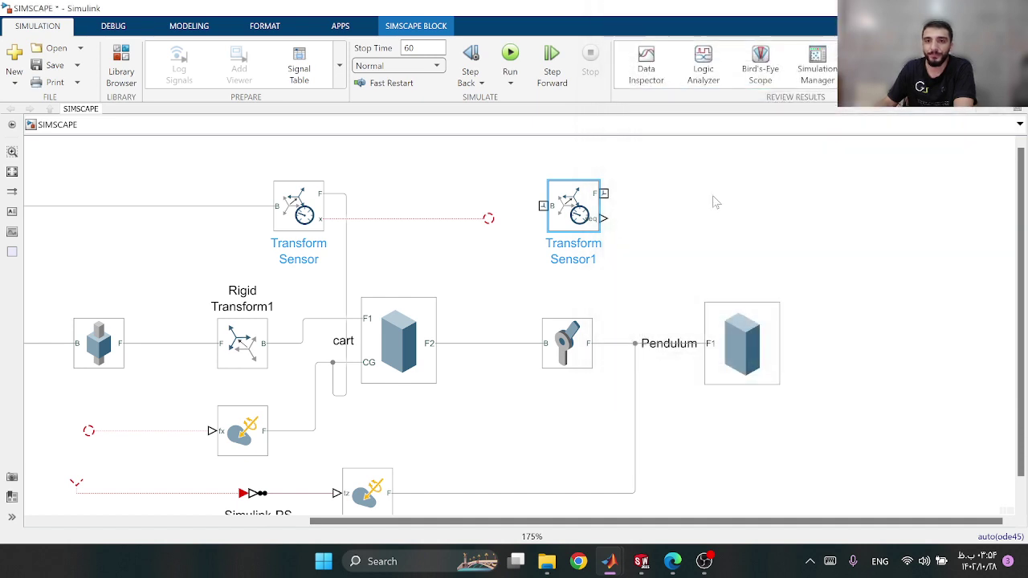
Add a Demux block beside the copied Transform Sensor and set its number of outputs to 3
{"action": "scroll", "coordinate": [668, 207], "scroll_direction": "down", "scroll_amount": 2}
{"action": "double_click", "coordinate": [669, 215]}
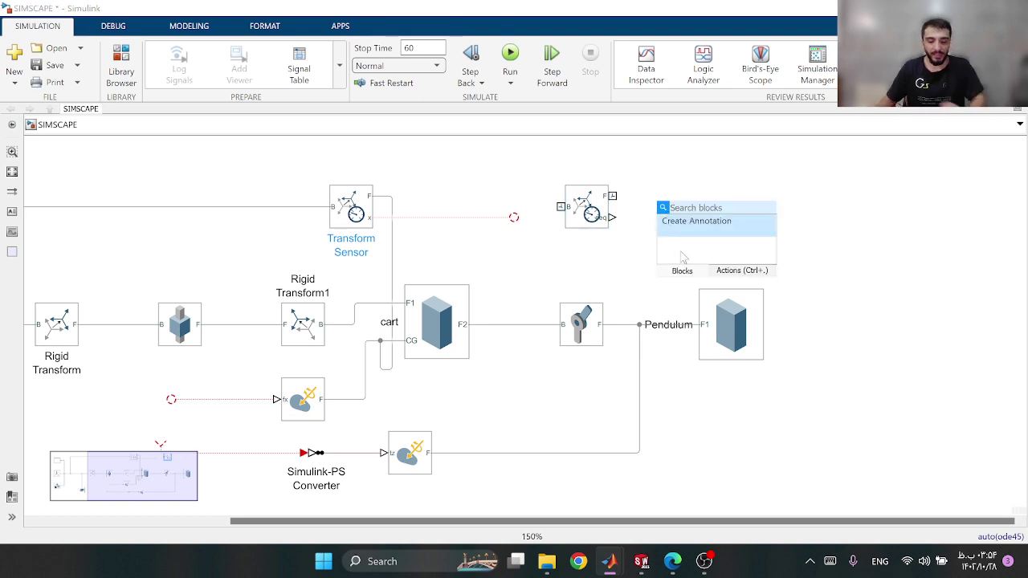
{"action": "type", "text": "demu"}
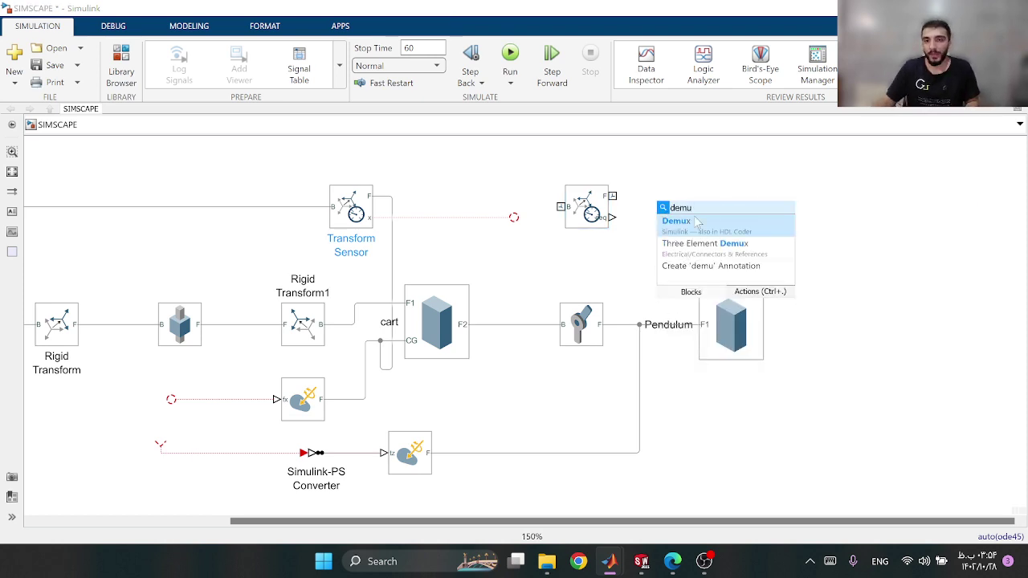
{"action": "left_click", "coordinate": [698, 222]}
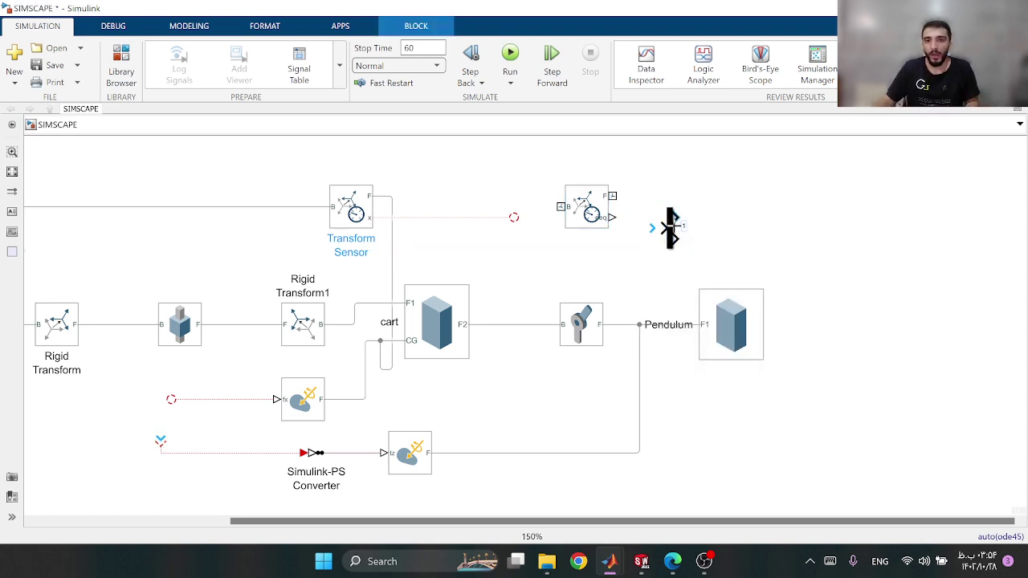
{"action": "double_click", "coordinate": [671, 225]}
{"action": "type", "text": "3"}
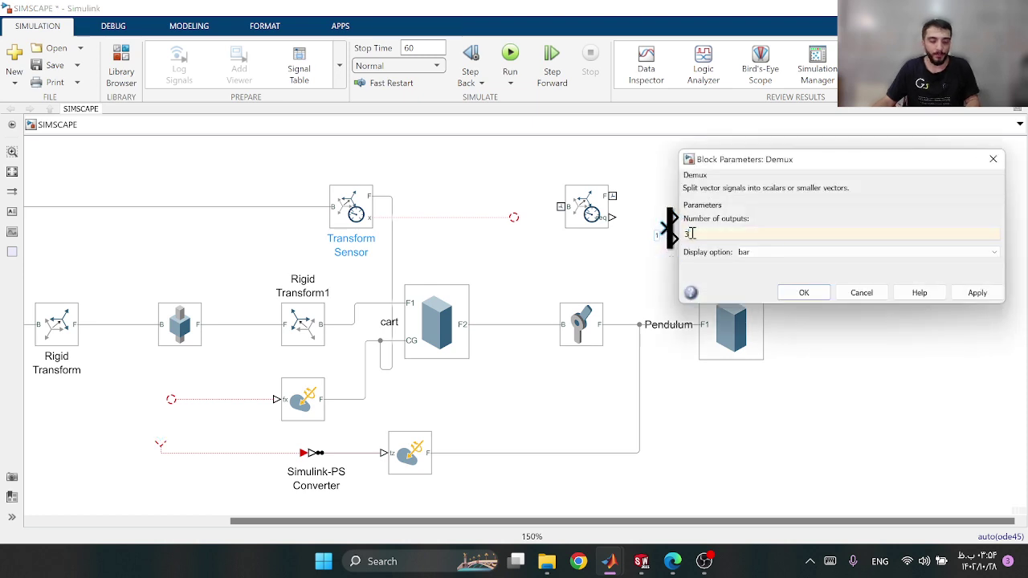
{"action": "left_click", "coordinate": [978, 293]}
{"action": "left_click", "coordinate": [803, 292]}
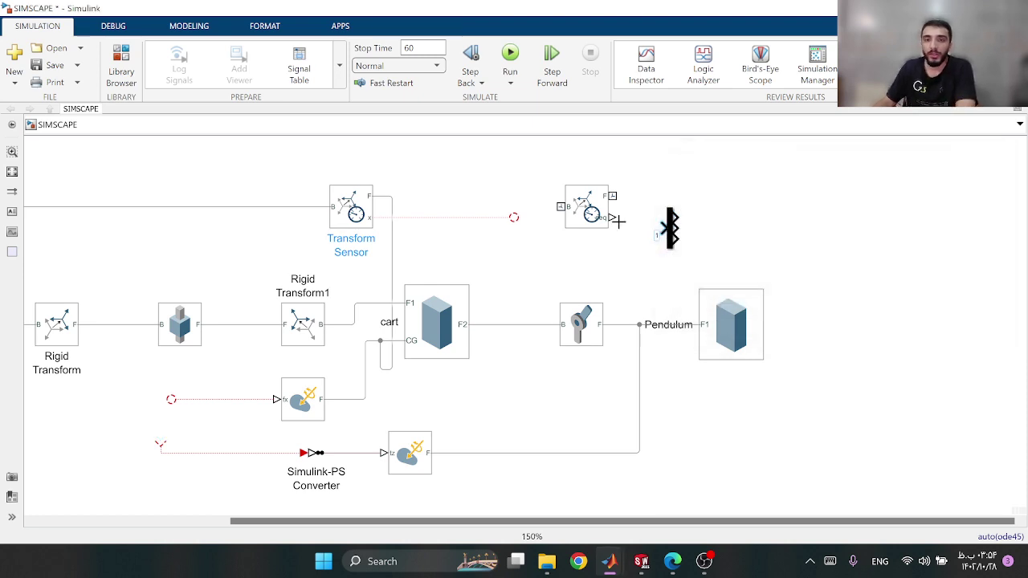
Add a PS-Simulink Converter and wire the copied sensor's rotation sequence output through it to the Demux input
{"action": "left_click_drag", "start_coordinate": [653, 231], "coordinate": [728, 217]}
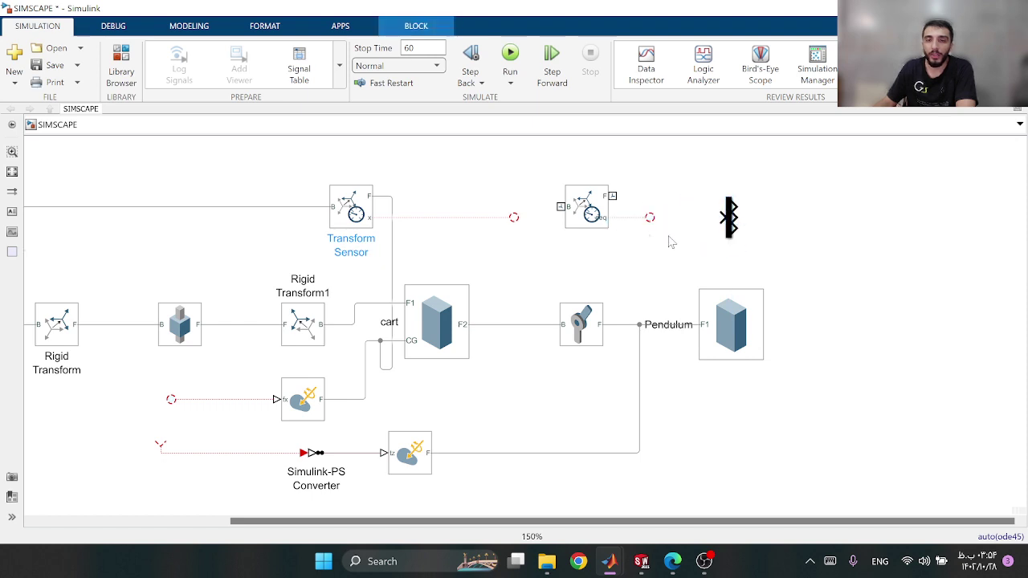
{"action": "double_click", "coordinate": [667, 247]}
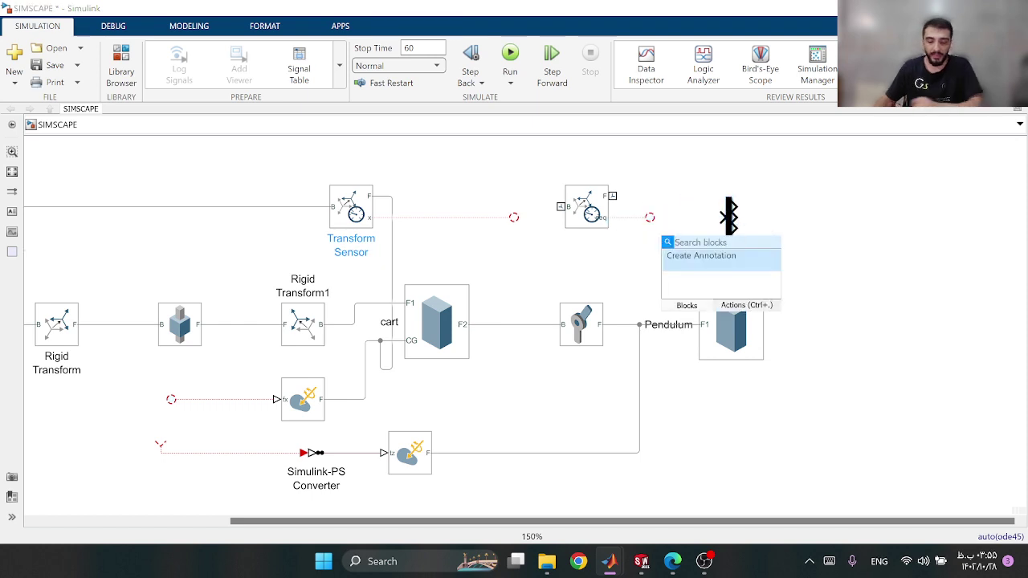
{"action": "type", "text": "ps"}
{"action": "key", "text": "Return"}
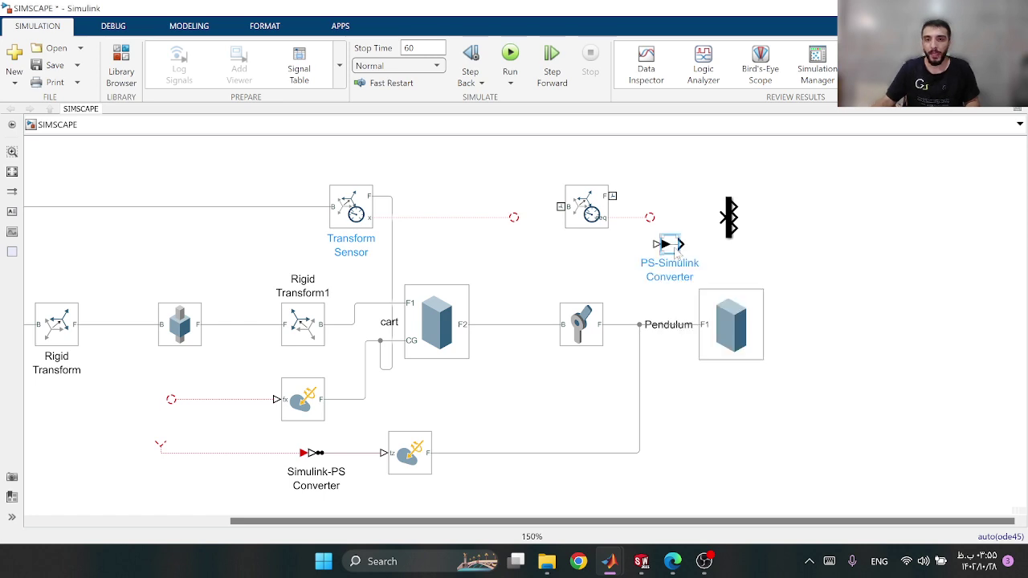
{"action": "mouse_move", "coordinate": [688, 234]}
{"action": "left_mouse_down"}
{"action": "mouse_move", "coordinate": [694, 218]}
{"action": "mouse_move", "coordinate": [681, 218]}
{"action": "mouse_move", "coordinate": [728, 217]}
{"action": "left_mouse_up"}
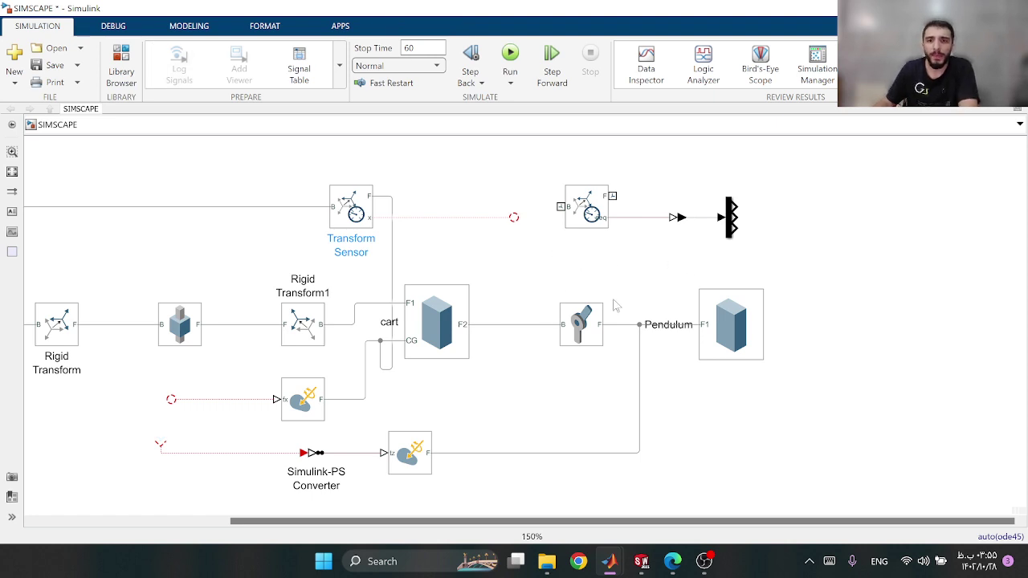
Connect the copied sensor's F and B ports across the revolute joint, and shorten the cart sensor's open x line
{"action": "left_click_drag", "start_coordinate": [615, 198], "coordinate": [639, 324]}
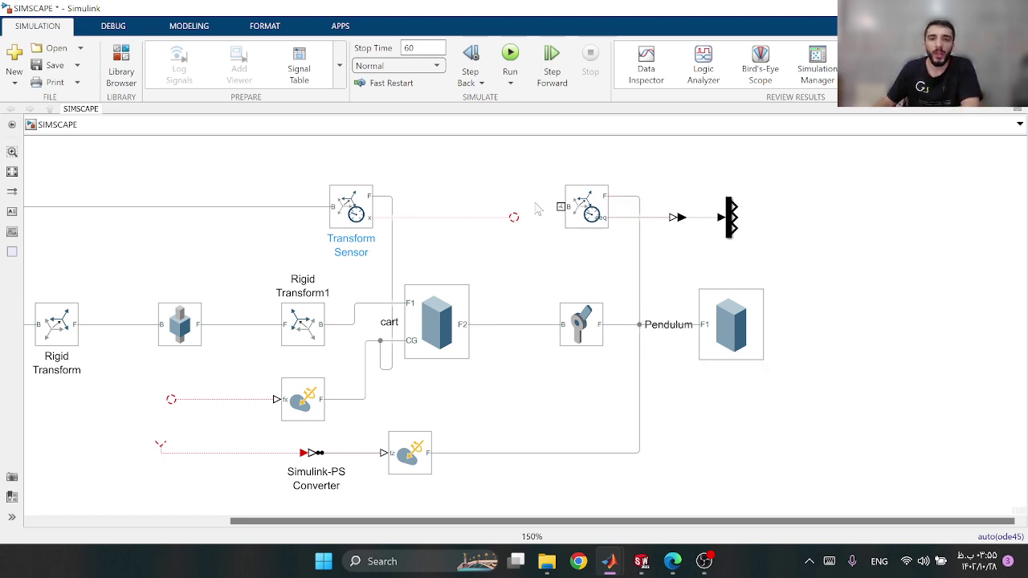
{"action": "left_click_drag", "start_coordinate": [560, 207], "coordinate": [519, 324]}
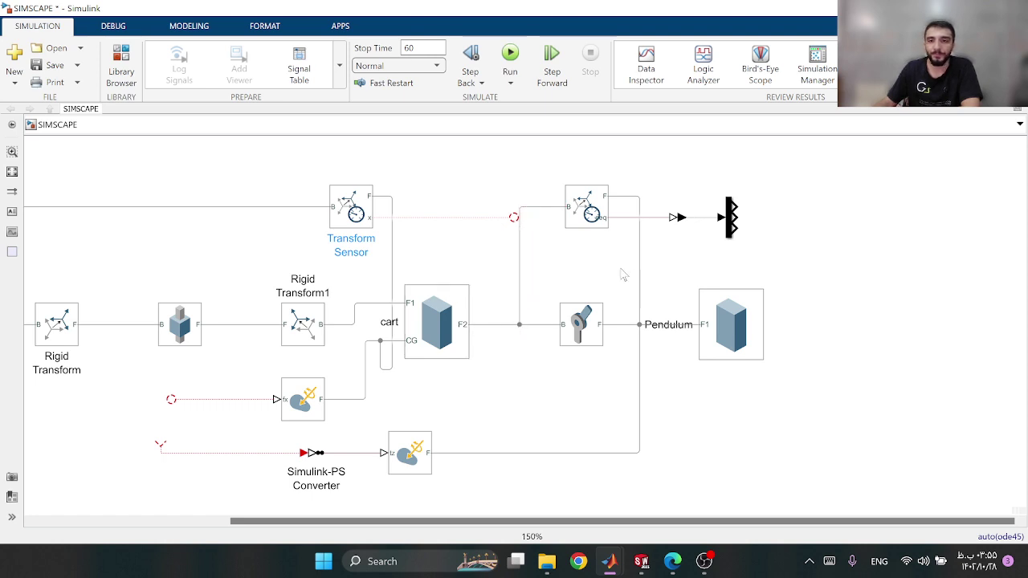
{"action": "left_click_drag", "start_coordinate": [514, 219], "coordinate": [489, 217]}
{"action": "left_click", "coordinate": [509, 267]}
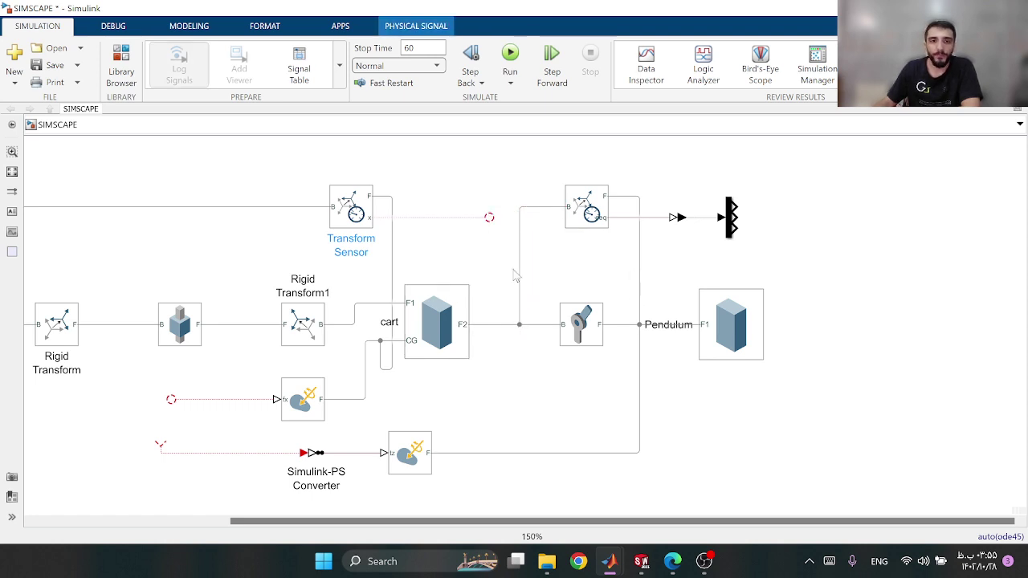
Extend an open line from the Demux's first output and label it theta
{"action": "left_click_drag", "start_coordinate": [735, 204], "coordinate": [829, 205]}
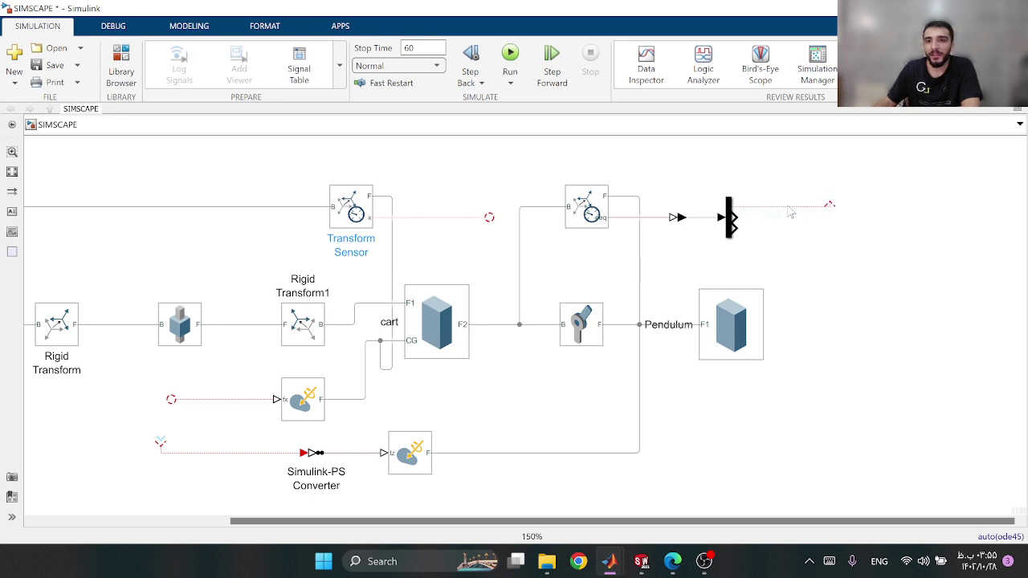
{"action": "type", "text": "theta"}
{"action": "left_click", "coordinate": [791, 261]}
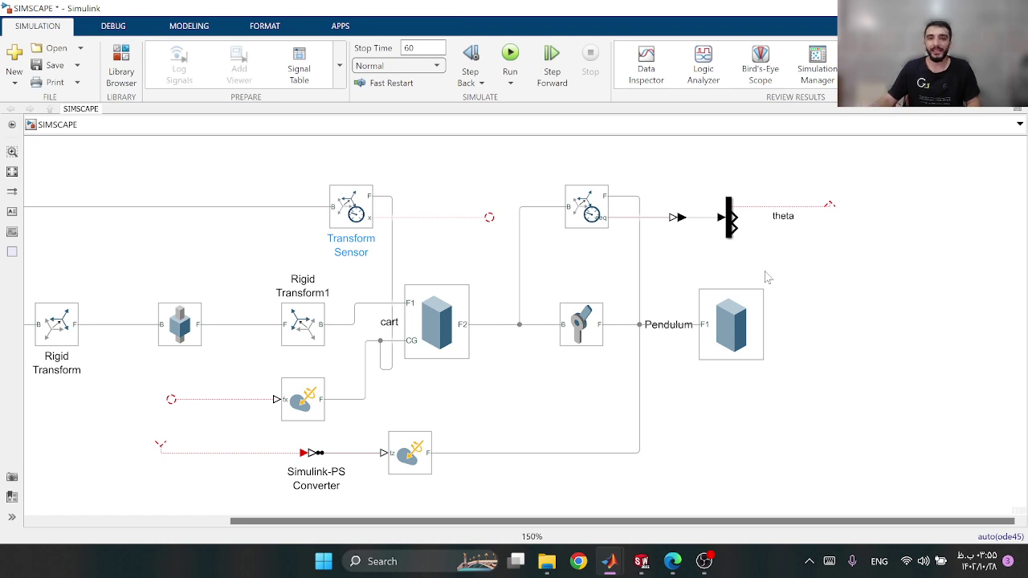
Add two Terminator blocks and connect them to the Demux's second and third outputs
{"action": "double_click", "coordinate": [793, 265]}
{"action": "type", "text": "ter"}
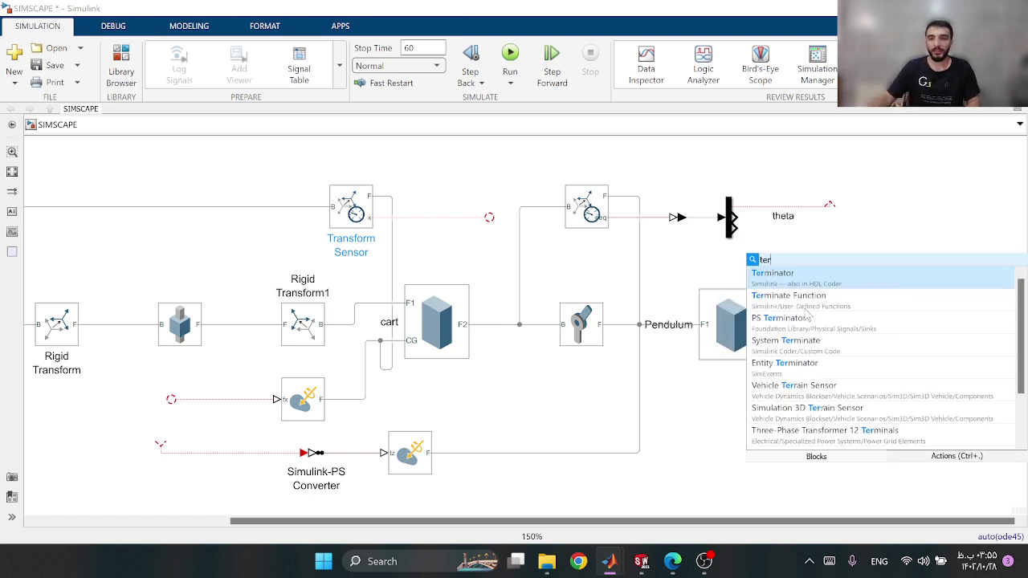
{"action": "key", "text": "Return"}
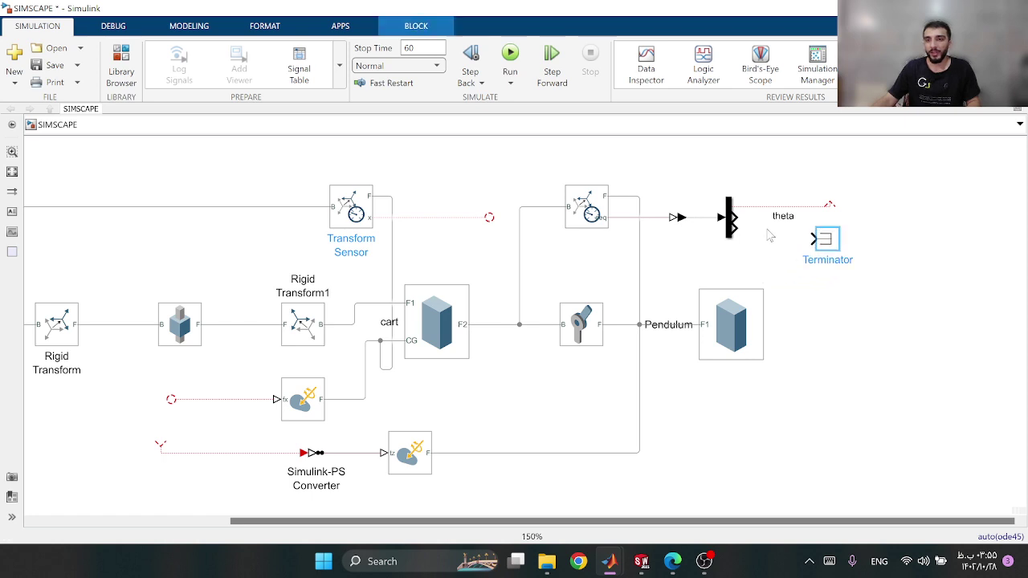
{"action": "left_click_drag", "start_coordinate": [732, 217], "coordinate": [821, 239]}
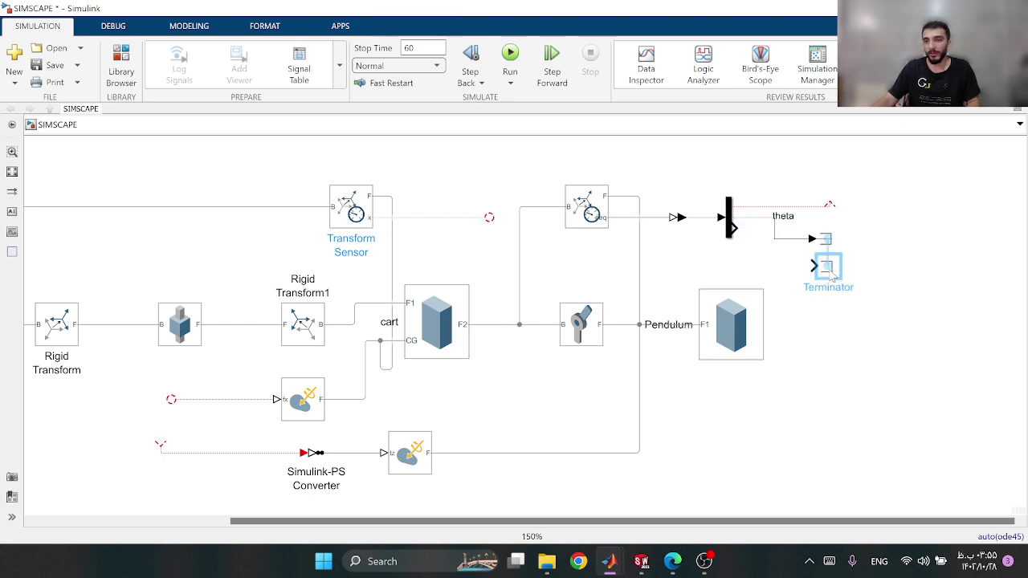
{"action": "left_click_drag", "start_coordinate": [733, 228], "coordinate": [811, 265]}
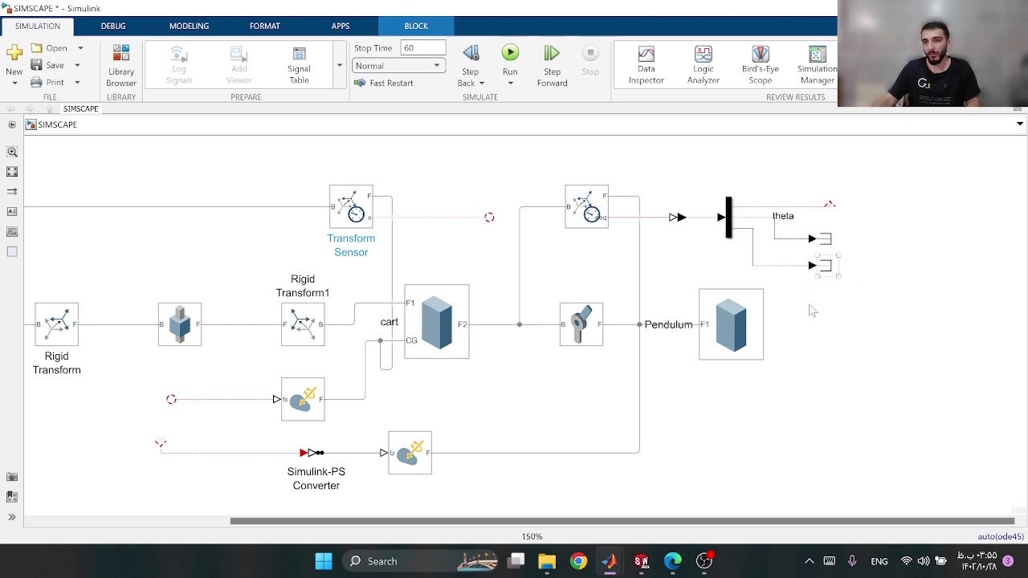
{"action": "left_click", "coordinate": [809, 297]}
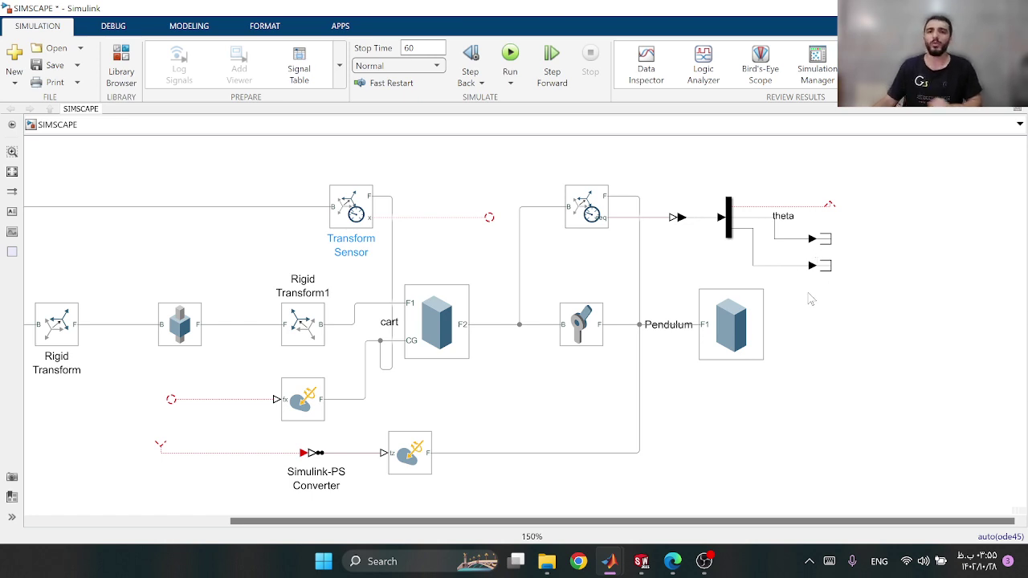
Extend the open theta line upward and rename its label to real theta
{"action": "left_click_drag", "start_coordinate": [830, 204], "coordinate": [830, 182]}
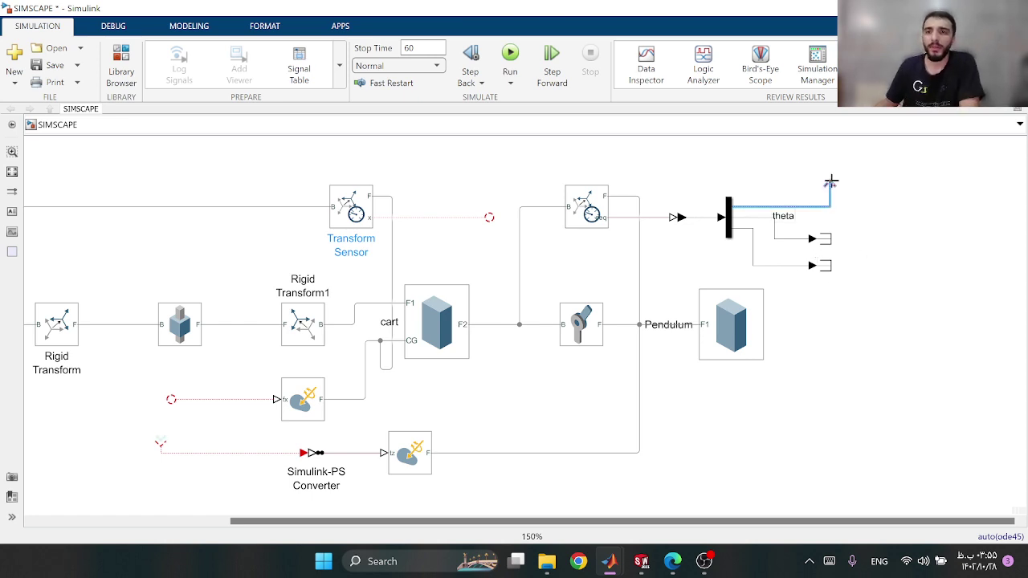
{"action": "double_click", "coordinate": [784, 215]}
{"action": "type", "text": "real theta"}
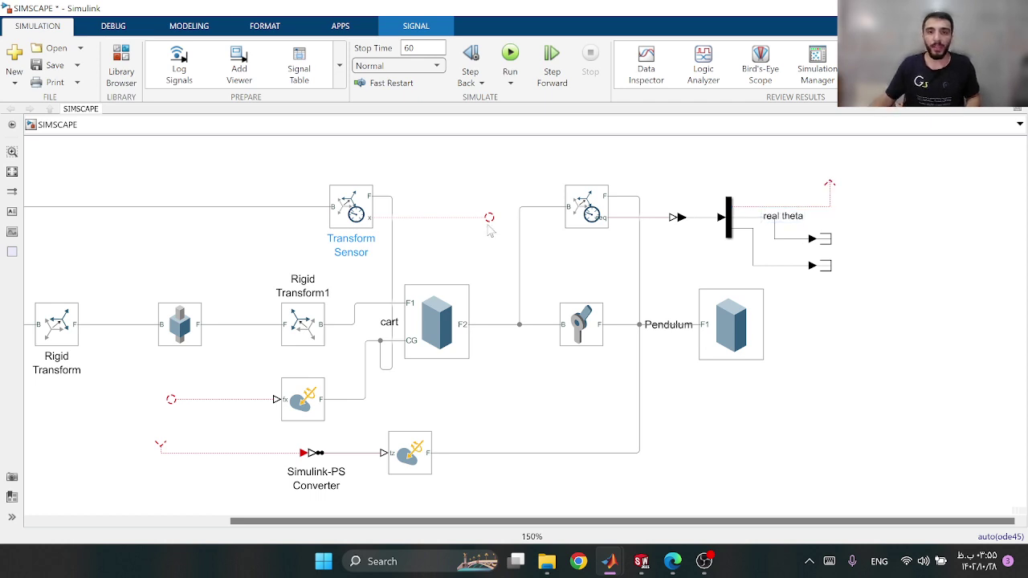
Duplicate the PS-Simulink Converter and connect the copy to the cart Transform Sensor's x output
{"action": "left_click_drag", "start_coordinate": [680, 219], "coordinate": [487, 172]}
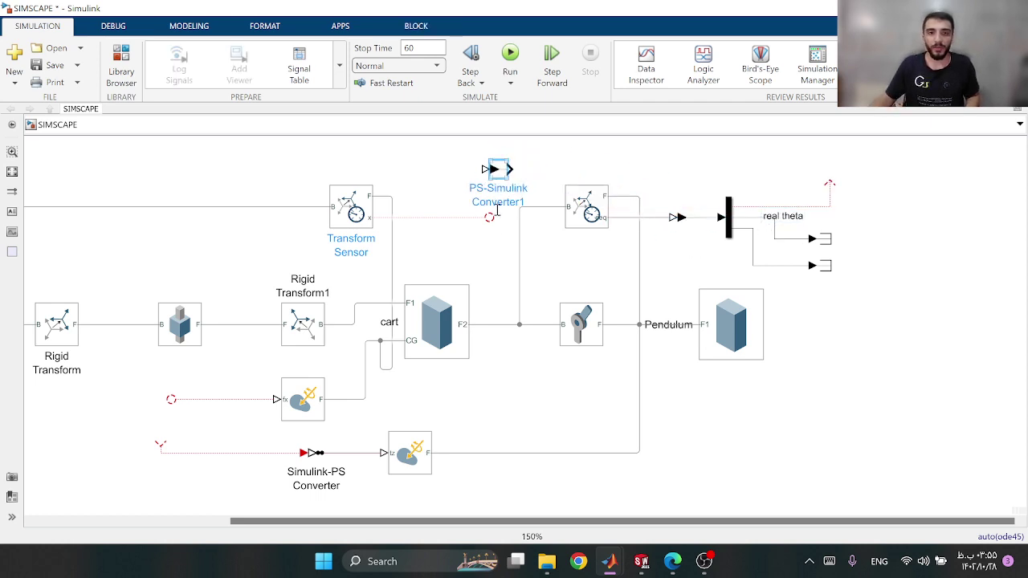
{"action": "left_click_drag", "start_coordinate": [489, 217], "coordinate": [474, 186]}
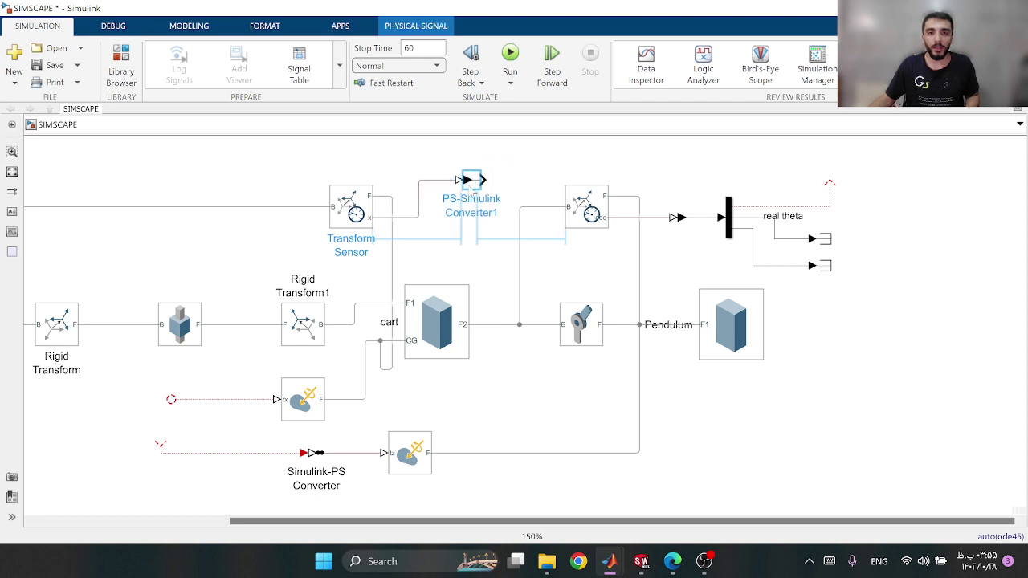
{"action": "left_click", "coordinate": [469, 182]}
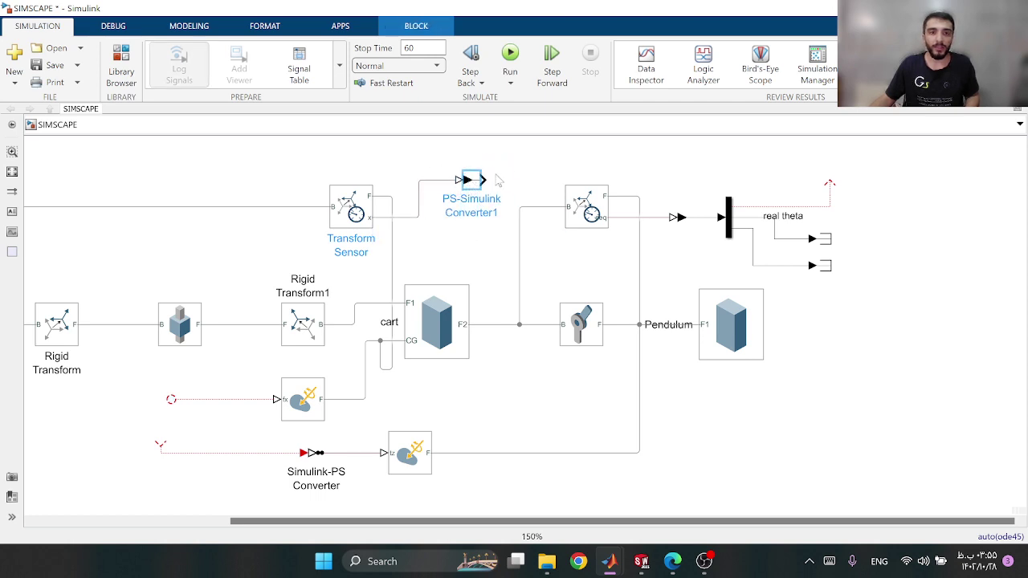
Extend an open line from the copied converter's output and label it real x
{"action": "left_click_drag", "start_coordinate": [486, 178], "coordinate": [569, 177]}
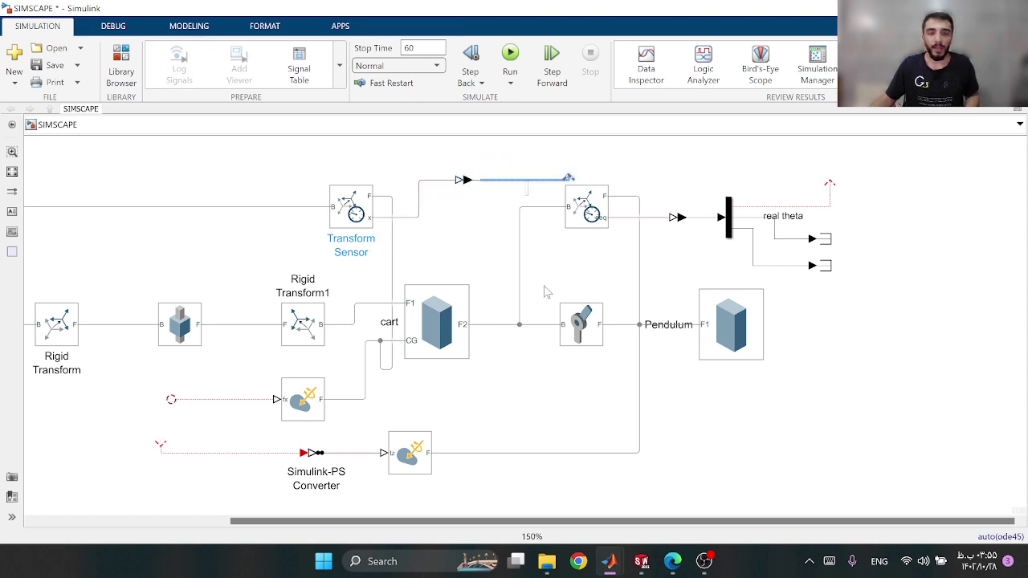
{"action": "type", "text": "real;"}
{"action": "key", "text": "BackSpace"}
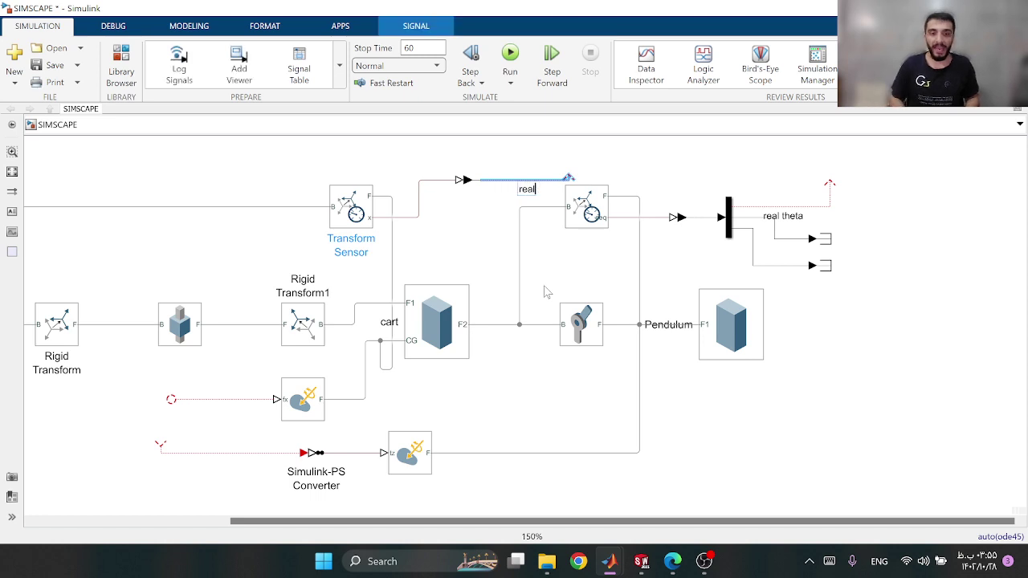
{"action": "left_click", "coordinate": [473, 234]}
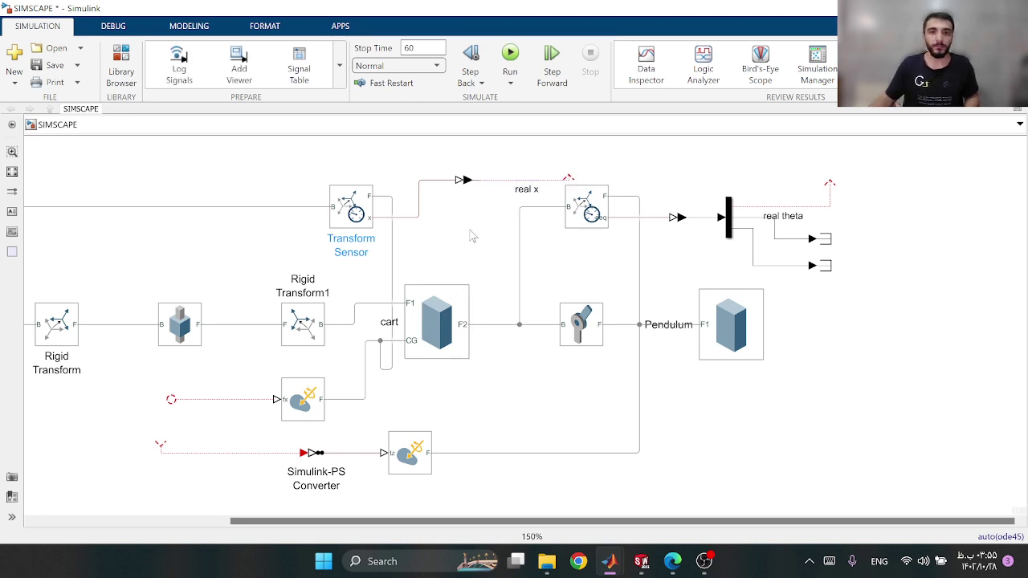
Add a Constant block above the cart's Transform Sensor and name it x_desired
{"action": "scroll", "coordinate": [486, 233], "scroll_direction": "down", "scroll_amount": 3}
{"action": "double_click", "coordinate": [356, 220]}
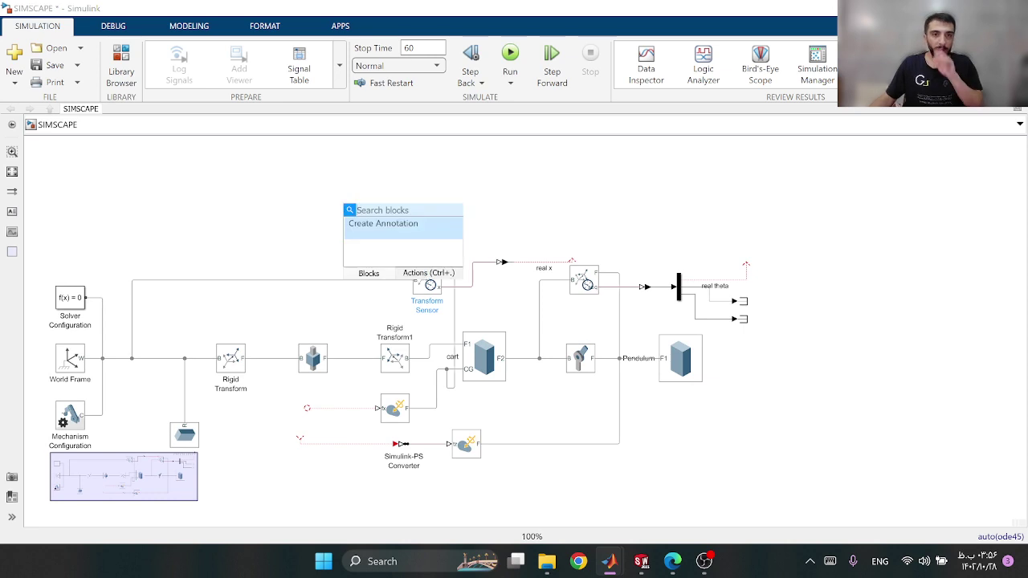
{"action": "type", "text": "con"}
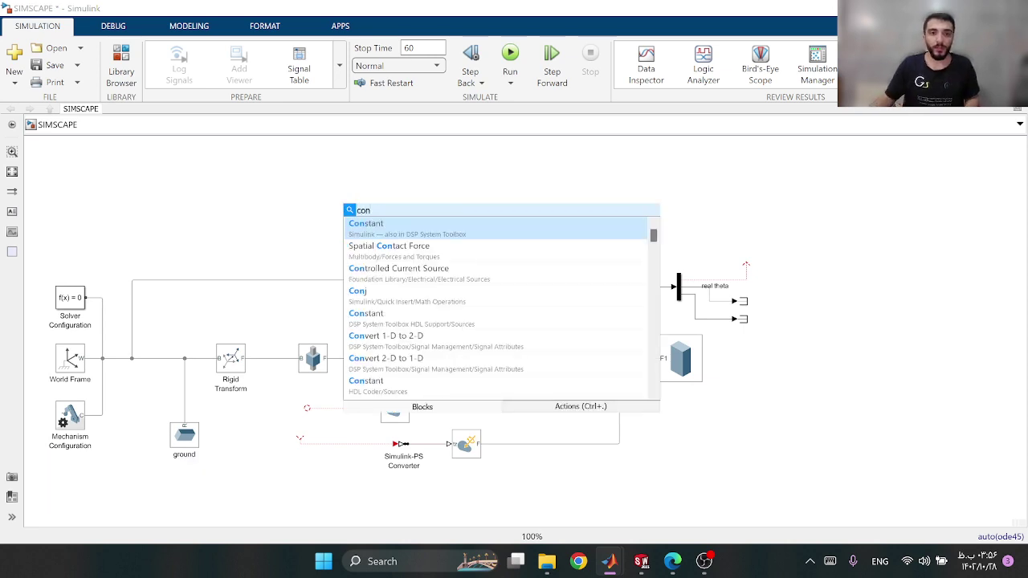
{"action": "left_click", "coordinate": [355, 224]}
{"action": "left_click_drag", "start_coordinate": [357, 230], "coordinate": [475, 200]}
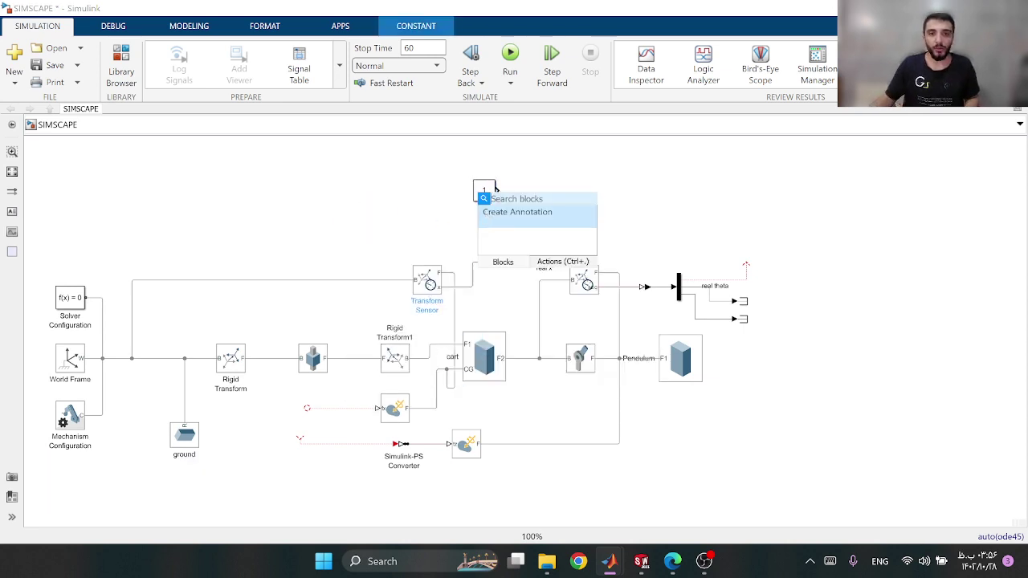
{"action": "scroll", "coordinate": [475, 200], "scroll_direction": "up", "scroll_amount": 3}
{"action": "double_click", "coordinate": [497, 216]}
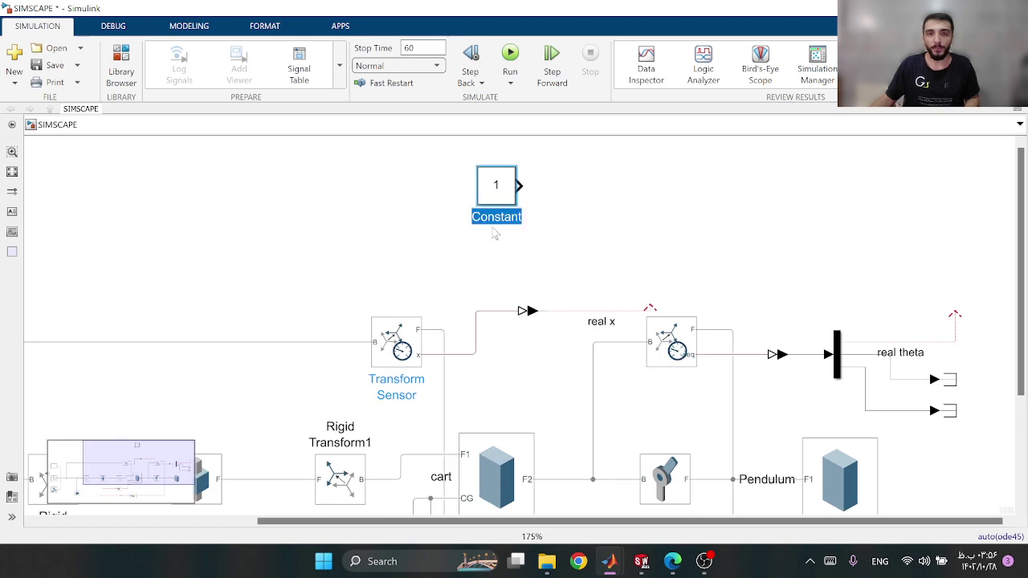
{"action": "type", "text": "x"}
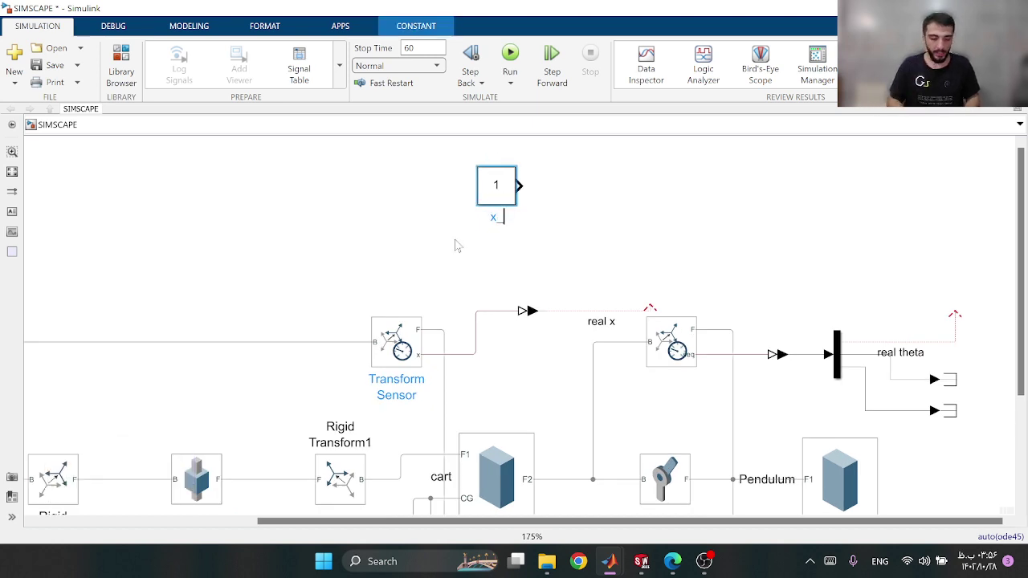
{"action": "type", "text": "_desired"}
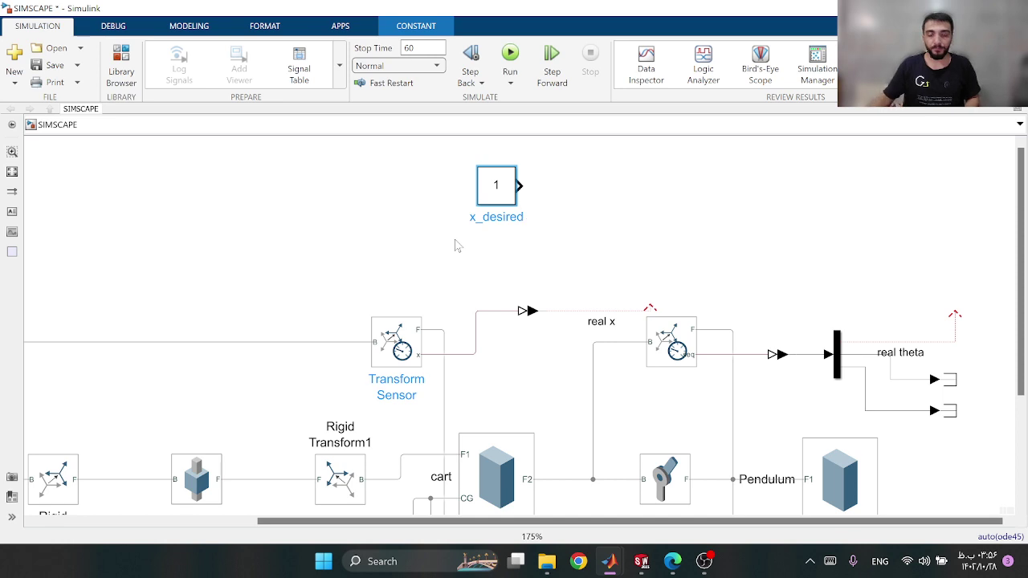
{"action": "left_click", "coordinate": [457, 245]}
Duplicate the x_desired constant below the original and name the copy theta_desired
{"action": "left_click_drag", "start_coordinate": [503, 191], "coordinate": [502, 253]}
{"action": "double_click", "coordinate": [491, 278]}
{"action": "type", "text": "thet"}
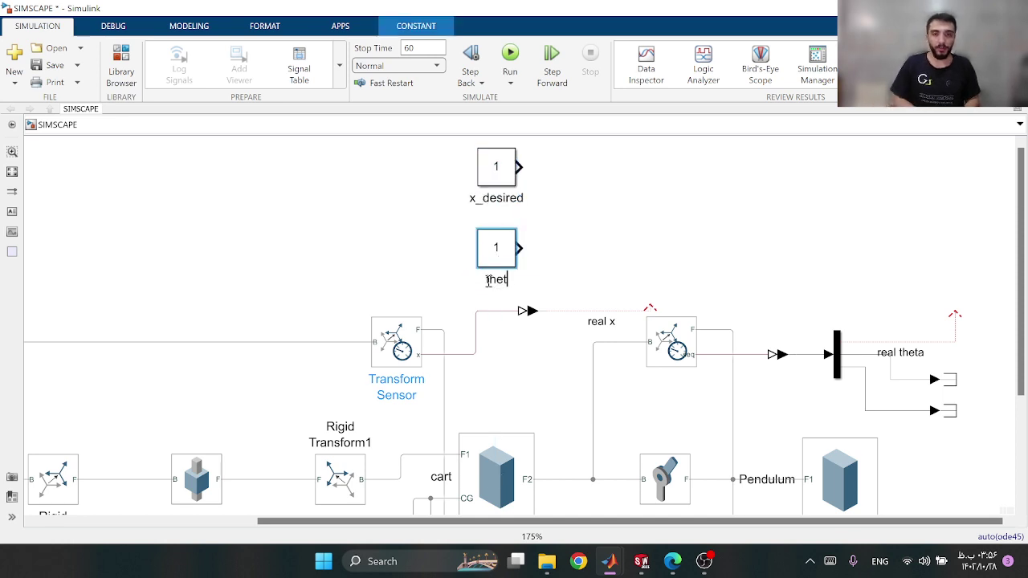
{"action": "type", "text": "a_desired"}
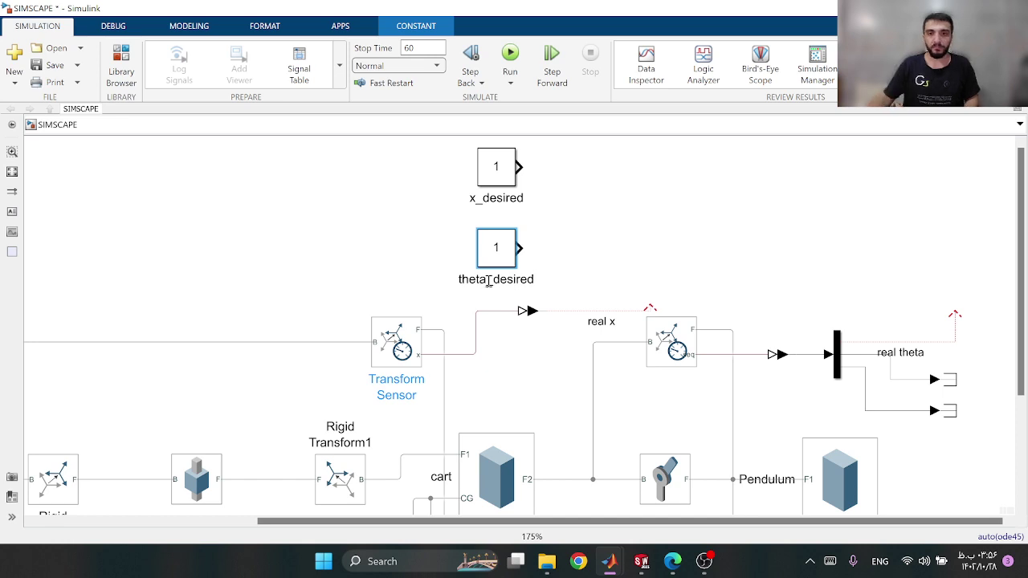
Set the theta_desired constant's value to 0
{"action": "left_click", "coordinate": [450, 255]}
{"action": "double_click", "coordinate": [488, 250]}
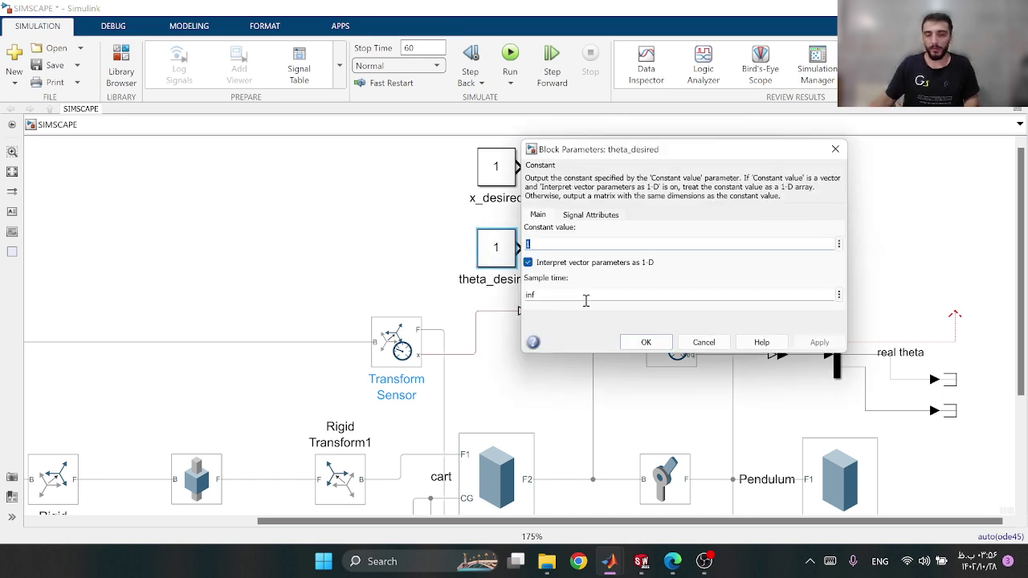
{"action": "type", "text": "0"}
{"action": "left_click", "coordinate": [818, 344]}
{"action": "left_click", "coordinate": [646, 342]}
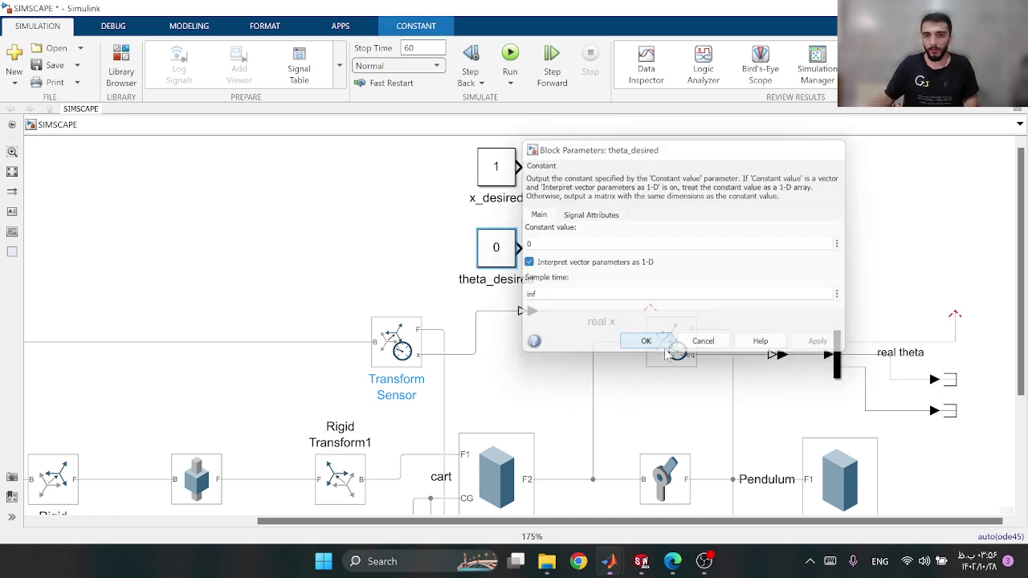
Move the x_desired and theta_desired constants together to the space above the pendulum's Transform Sensor
{"action": "scroll", "coordinate": [530, 233], "scroll_direction": "down", "scroll_amount": 3}
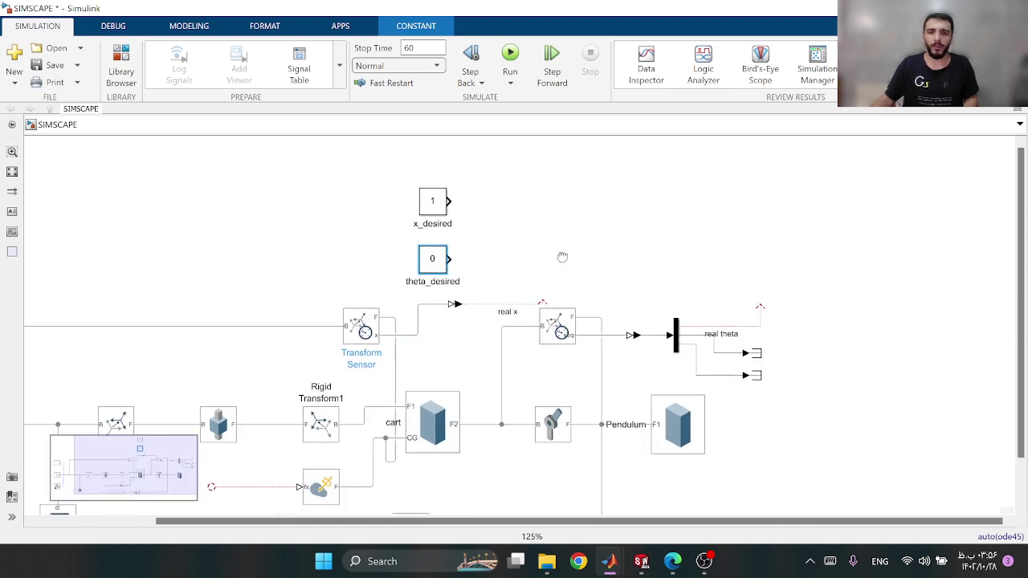
{"action": "left_click_drag", "start_coordinate": [302, 159], "coordinate": [456, 265]}
{"action": "left_click_drag", "start_coordinate": [596, 257], "coordinate": [645, 256]}
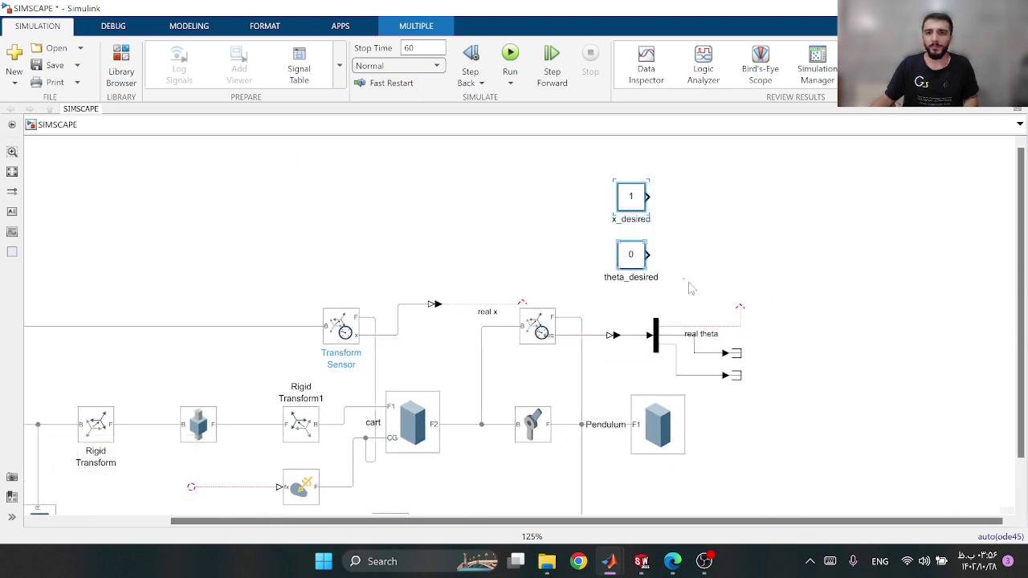
Add a Sum block beside the x_desired and theta_desired constants
{"action": "double_click", "coordinate": [758, 272]}
{"action": "type", "text": "sum"}
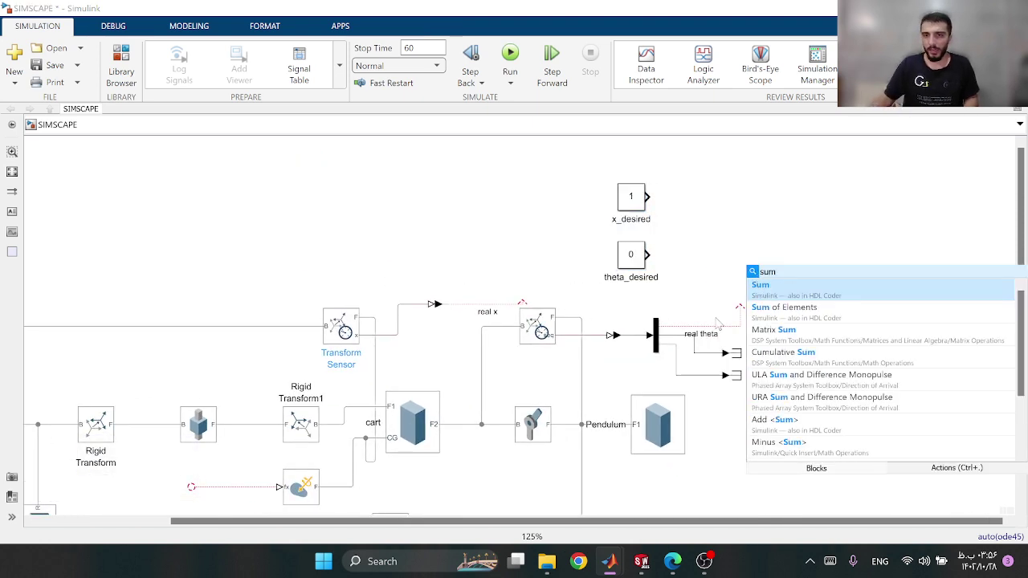
{"action": "key", "text": "Return"}
{"action": "left_click_drag", "start_coordinate": [765, 277], "coordinate": [756, 243]}
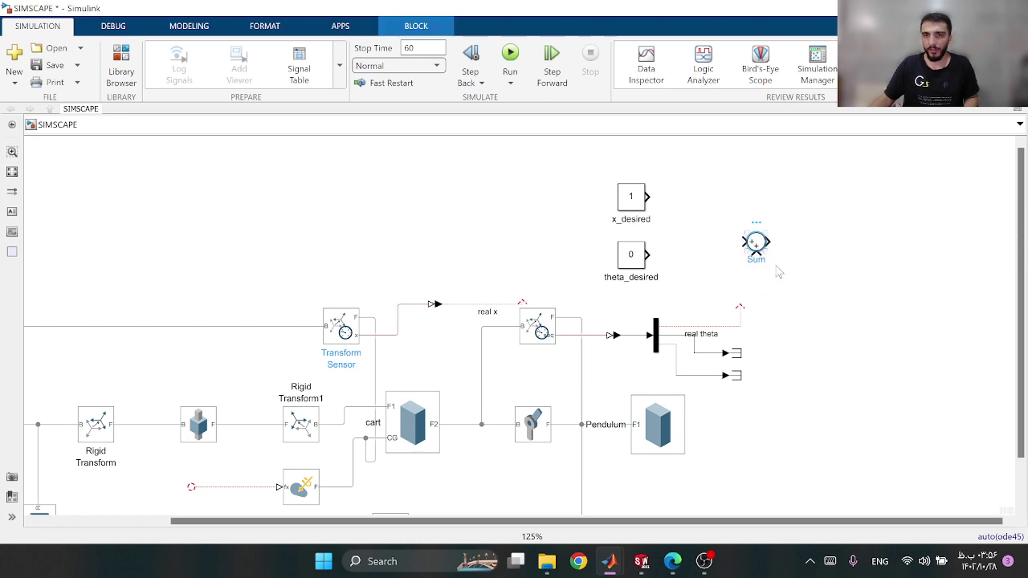
Give the Sum block a rectangular icon shape and set its list of signs to +-
{"action": "double_click", "coordinate": [755, 242]}
{"action": "left_click", "coordinate": [569, 213]}
{"action": "left_click", "coordinate": [525, 231]}
{"action": "triple_click", "coordinate": [514, 245]}
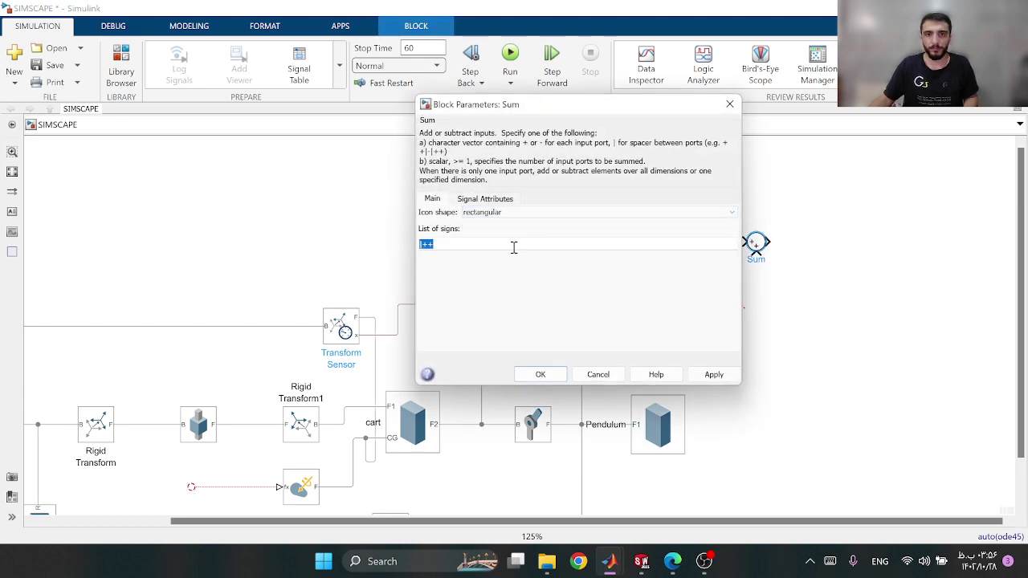
{"action": "type", "text": "+-"}
{"action": "left_click", "coordinate": [713, 374]}
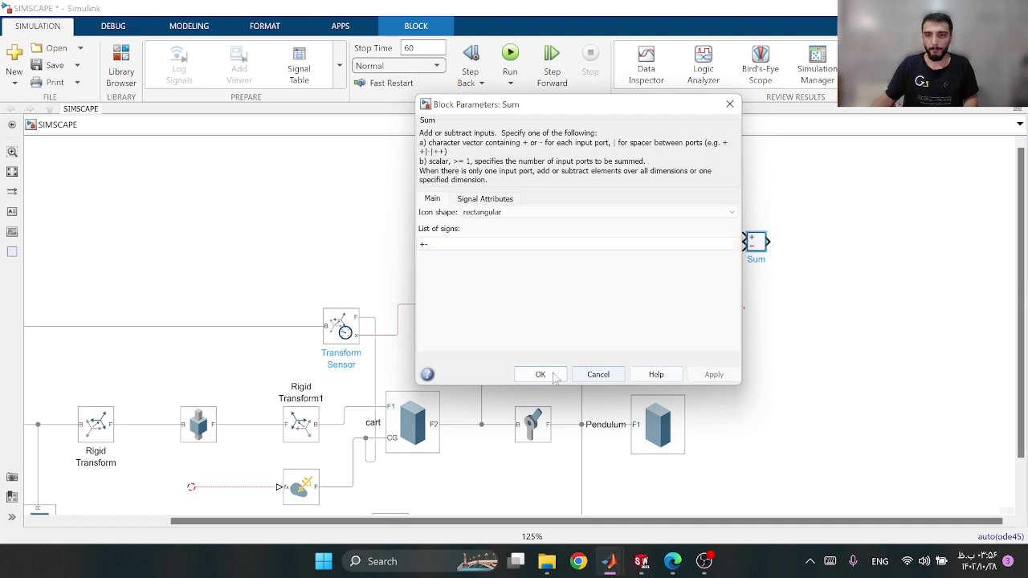
{"action": "left_click", "coordinate": [554, 376]}
Wire real theta to the Sum block's plus input and theta_desired to its minus input, and label its extended output error_theta
{"action": "left_click_drag", "start_coordinate": [756, 246], "coordinate": [830, 308]}
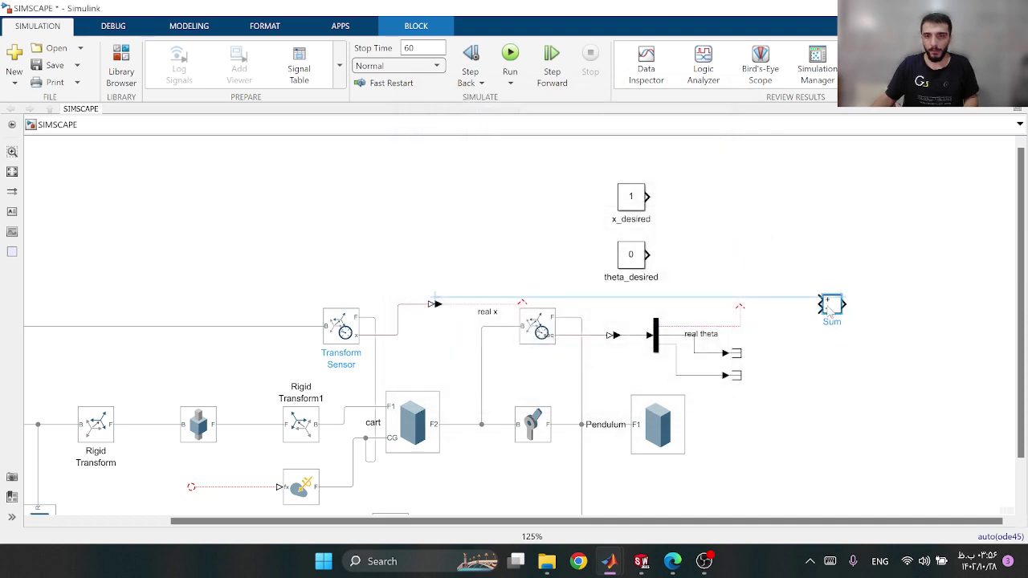
{"action": "scroll", "coordinate": [799, 317], "scroll_direction": "up", "scroll_amount": 1}
{"action": "left_click_drag", "start_coordinate": [656, 321], "coordinate": [750, 315]}
{"action": "left_click_drag", "start_coordinate": [511, 286], "coordinate": [875, 327]}
{"action": "double_click", "coordinate": [841, 329]}
{"action": "type", "text": "e"}
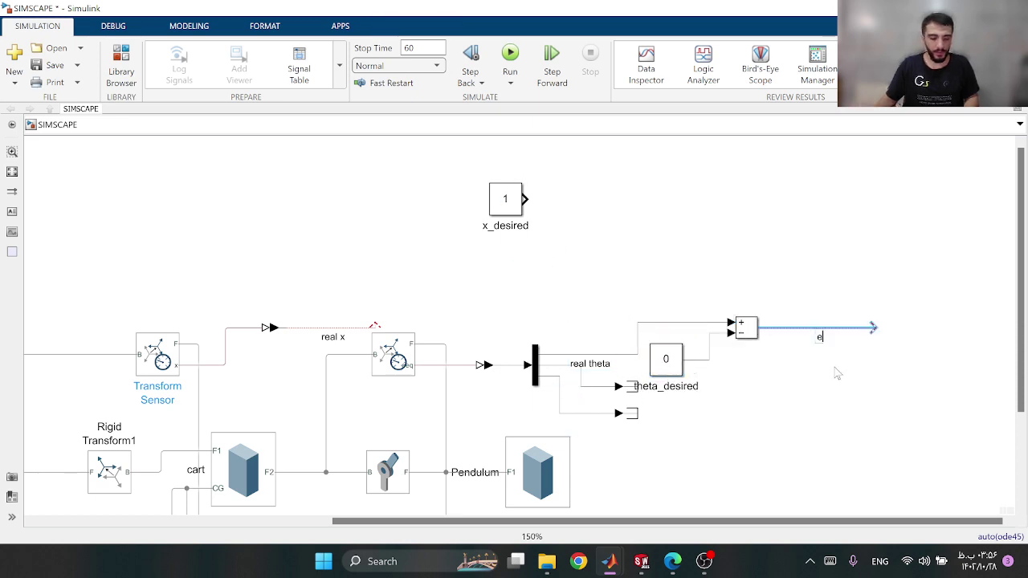
{"action": "type", "text": "rror_theta"}
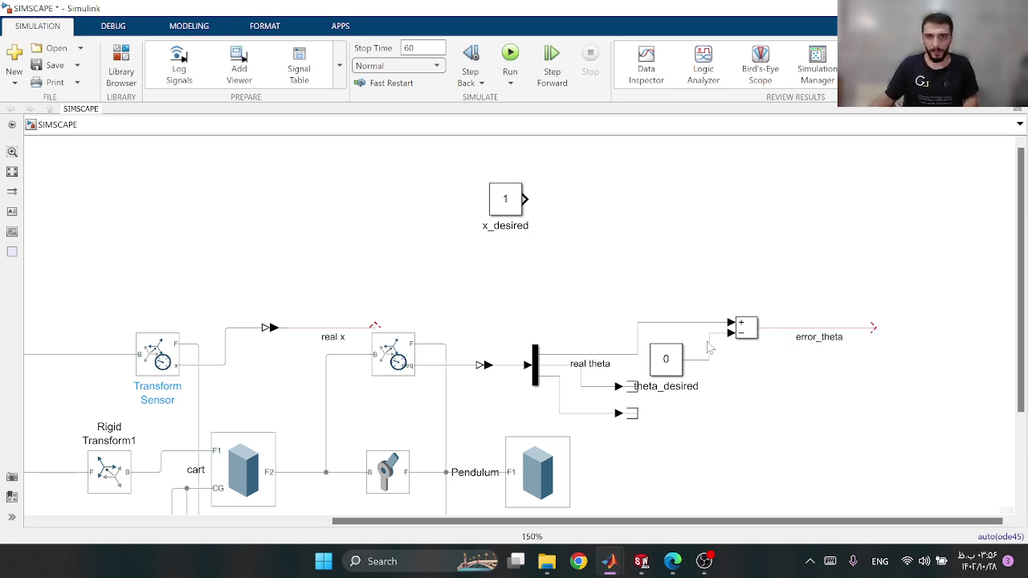
Duplicate the Sum block above the pendulum's Transform Sensor and wire real x to its plus input and x_desired to its minus input
{"action": "left_click_drag", "start_coordinate": [745, 328], "coordinate": [469, 289]}
{"action": "left_click_drag", "start_coordinate": [382, 328], "coordinate": [490, 271]}
{"action": "left_click_drag", "start_coordinate": [497, 202], "coordinate": [438, 297]}
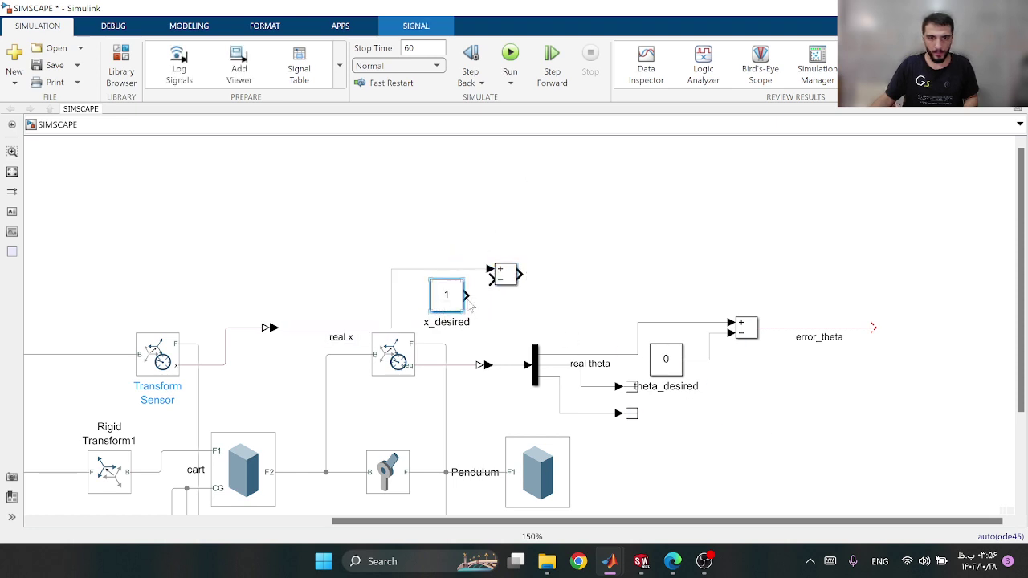
Extend an open line from the copied Sum block's output and rename its label error_position
{"action": "left_click_drag", "start_coordinate": [519, 274], "coordinate": [673, 274]}
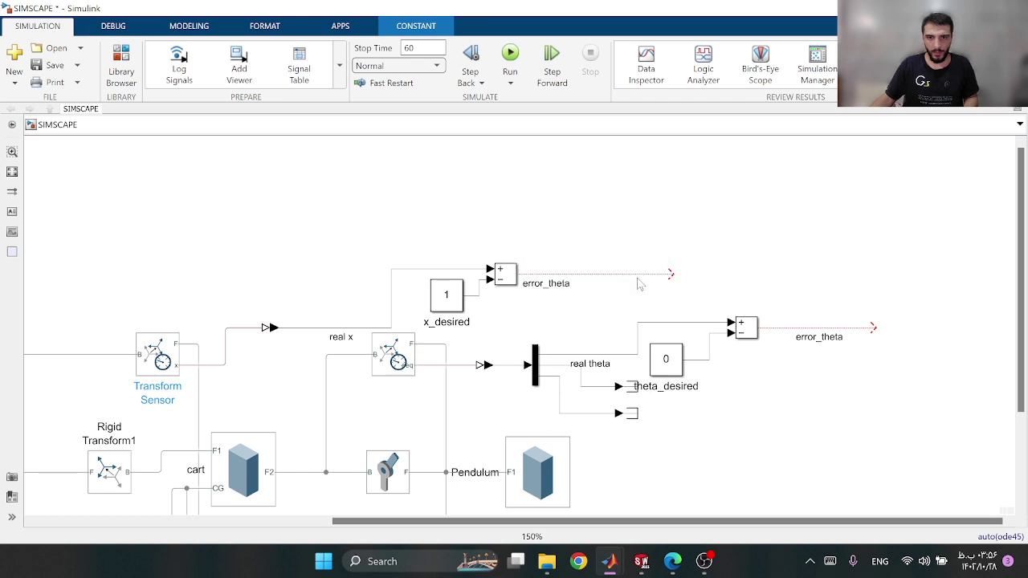
{"action": "left_click", "coordinate": [568, 285]}
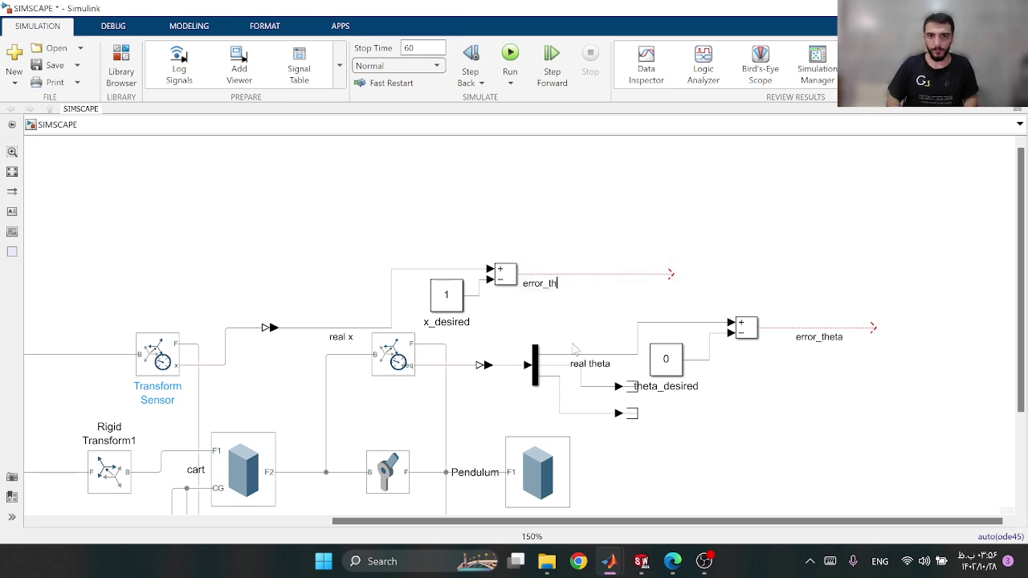
{"action": "key", "text": "BackSpace"}
{"action": "key", "text": "BackSpace"}
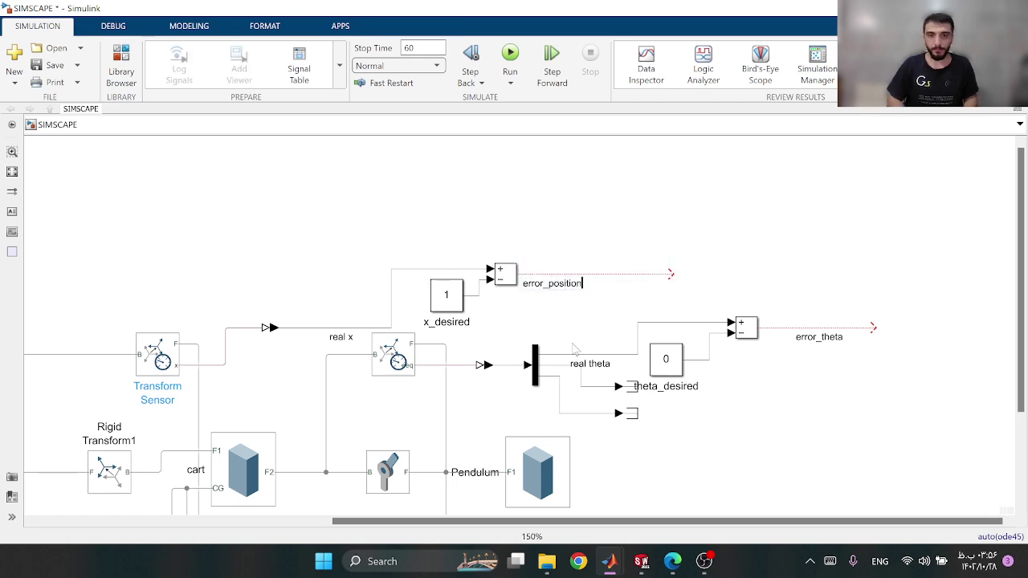
Add a Mux block and connect error_theta to its first input and error_position to its second
{"action": "double_click", "coordinate": [835, 213]}
{"action": "type", "text": "mux"}
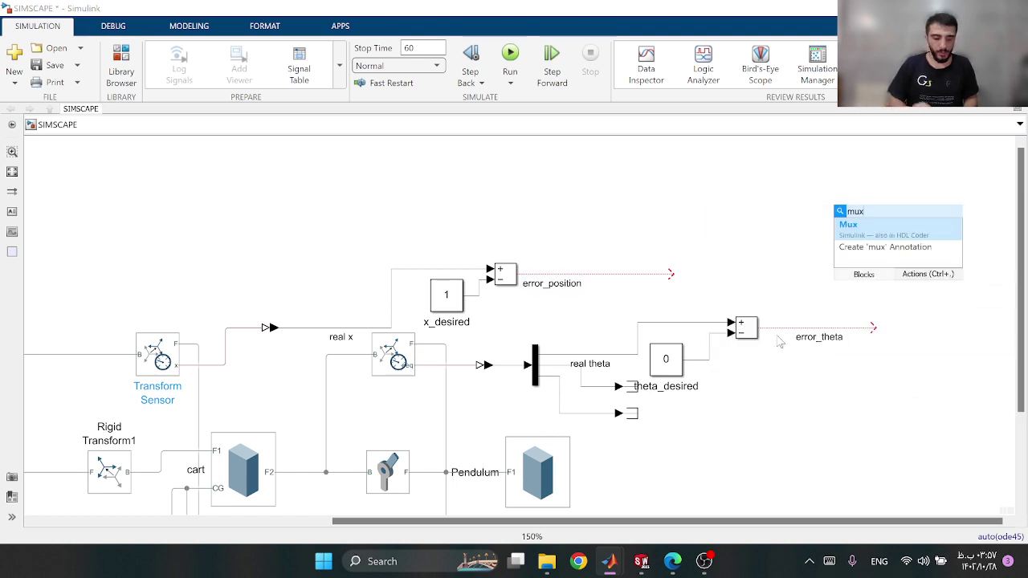
{"action": "left_click", "coordinate": [864, 228]}
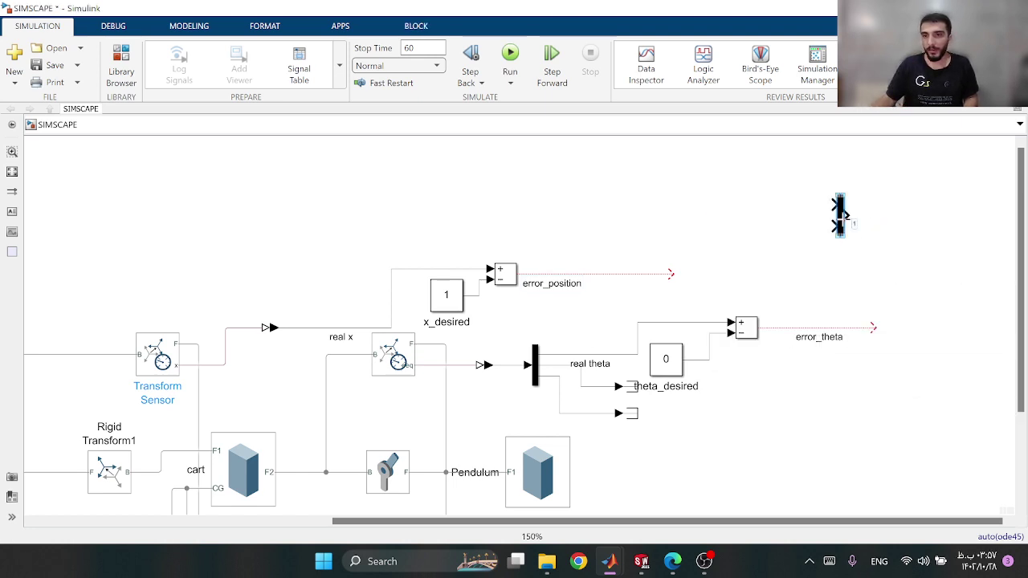
{"action": "left_click_drag", "start_coordinate": [841, 213], "coordinate": [919, 315]}
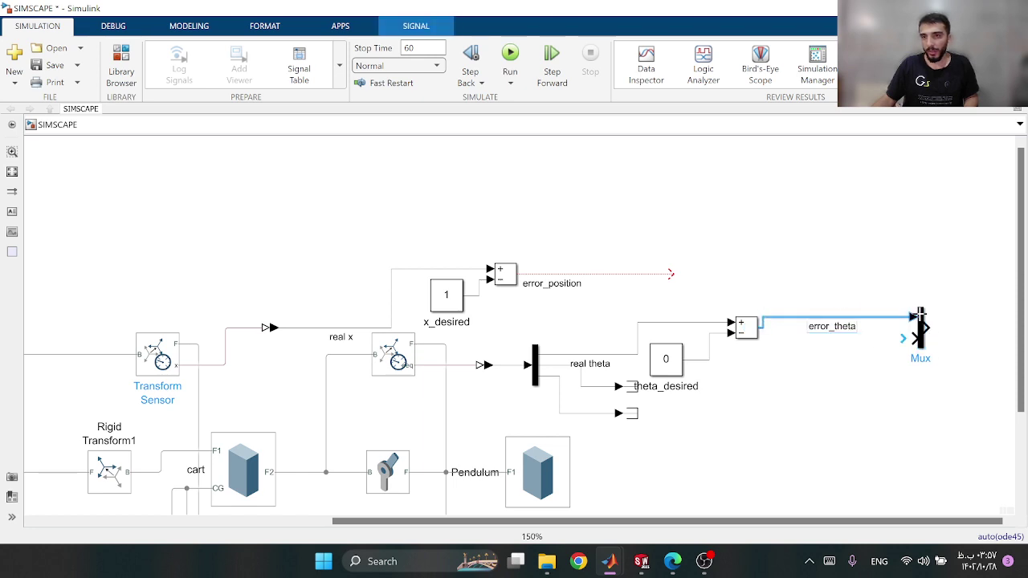
{"action": "left_click_drag", "start_coordinate": [672, 273], "coordinate": [912, 338]}
Extend an open line from the Mux output and label it error
{"action": "scroll", "coordinate": [899, 395], "scroll_direction": "right", "scroll_amount": 10}
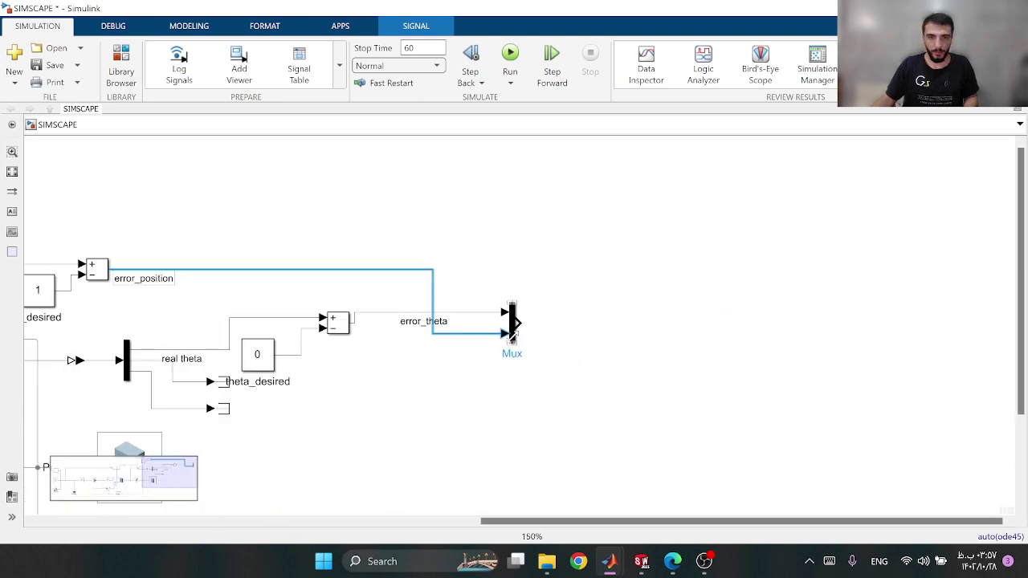
{"action": "left_click_drag", "start_coordinate": [515, 323], "coordinate": [591, 324]}
{"action": "double_click", "coordinate": [581, 324]}
{"action": "type", "text": "error"}
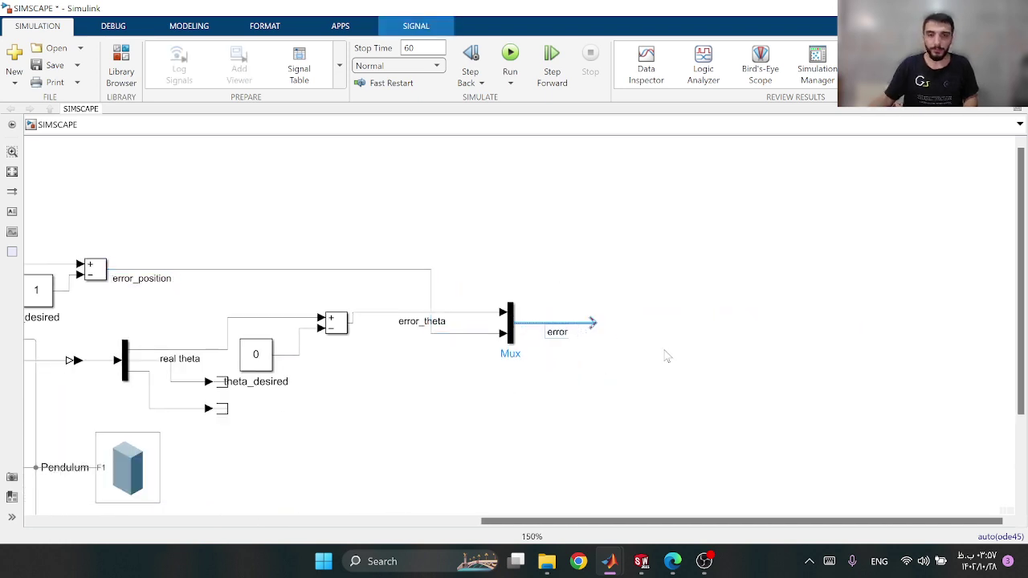
Add a Derivative block after the Mux and connect the error signal to its input
{"action": "double_click", "coordinate": [576, 373]}
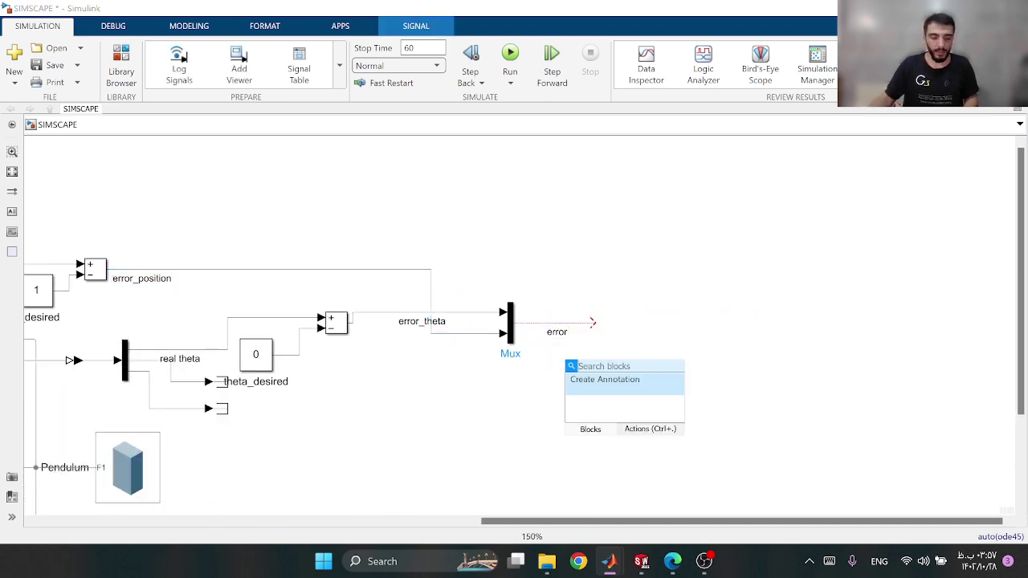
{"action": "type", "text": "deriv"}
{"action": "key", "text": "Return"}
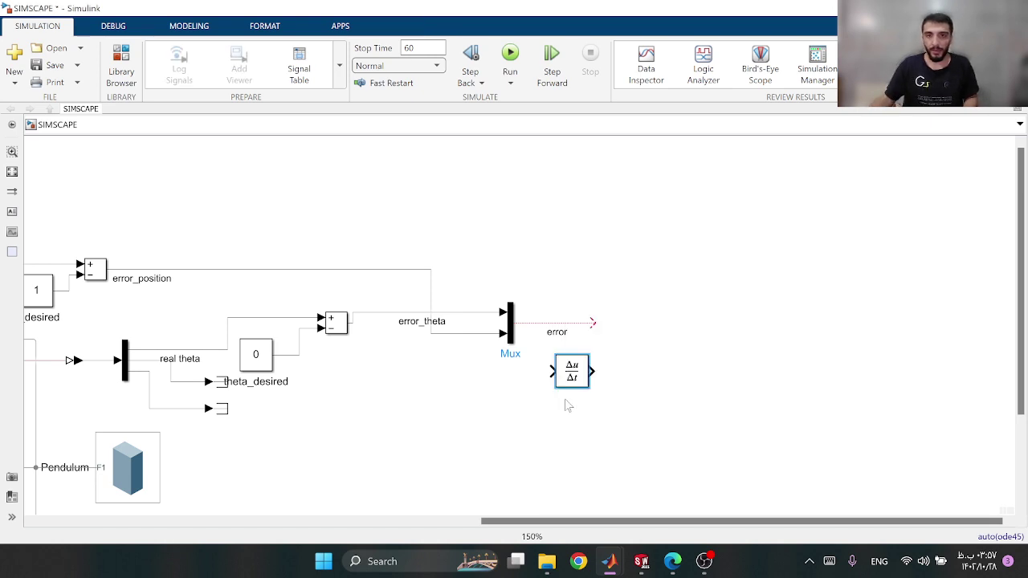
{"action": "left_click_drag", "start_coordinate": [574, 386], "coordinate": [669, 336]}
{"action": "left_click_drag", "start_coordinate": [595, 323], "coordinate": [649, 323]}
Extend an open line from the Derivative block's output and label it ed
{"action": "left_click_drag", "start_coordinate": [668, 330], "coordinate": [735, 322]}
{"action": "left_click", "coordinate": [630, 404]}
{"action": "double_click", "coordinate": [692, 324]}
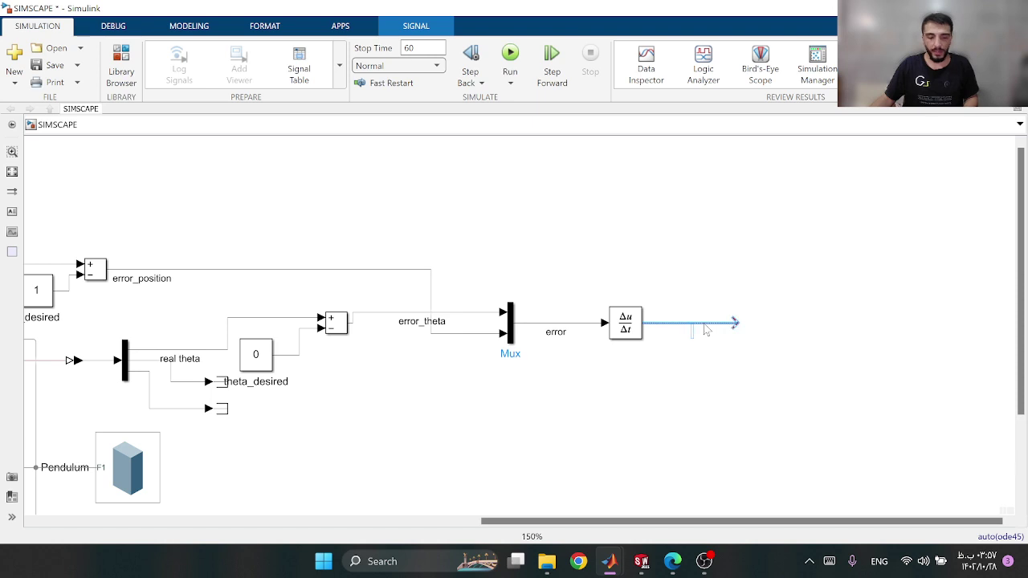
{"action": "type", "text": "ed"}
Add a Constant block below the error line and name it lambda
{"action": "left_click", "coordinate": [637, 386]}
{"action": "double_click", "coordinate": [637, 386]}
{"action": "type", "text": "co"}
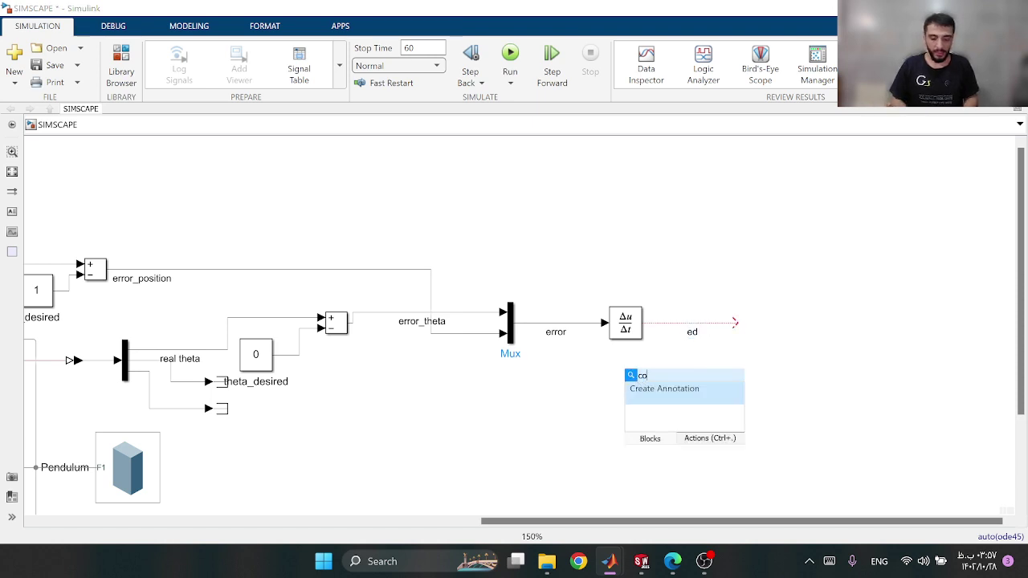
{"action": "type", "text": "nstant"}
{"action": "key", "text": "Return"}
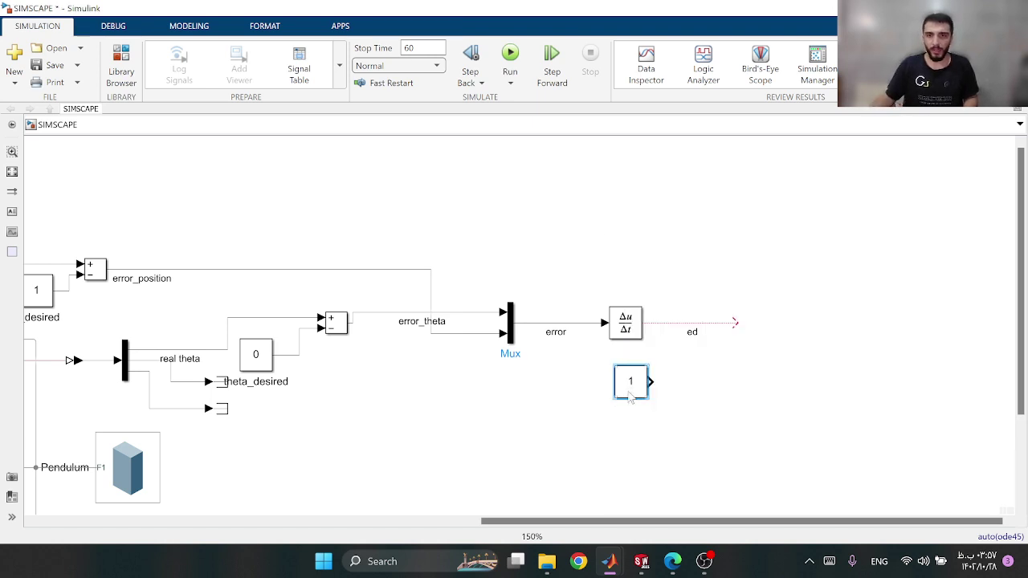
{"action": "left_click_drag", "start_coordinate": [630, 395], "coordinate": [566, 422]}
{"action": "double_click", "coordinate": [569, 432]}
{"action": "key", "text": "BackSpace"}
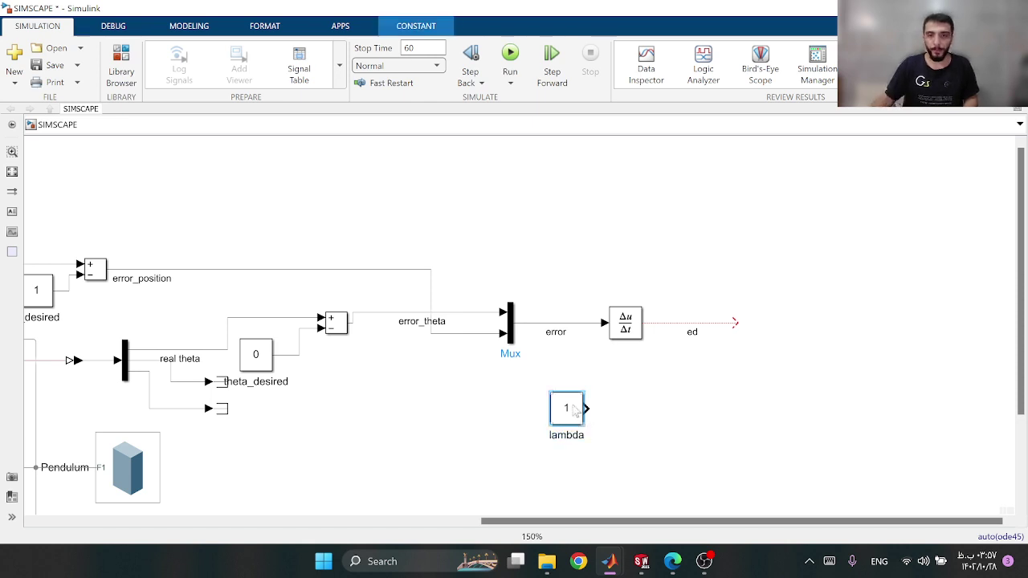
Set the lambda constant's value to [5 0;0 5] and shift the block below the Mux
{"action": "double_click", "coordinate": [574, 409]}
{"action": "double_click", "coordinate": [619, 407]}
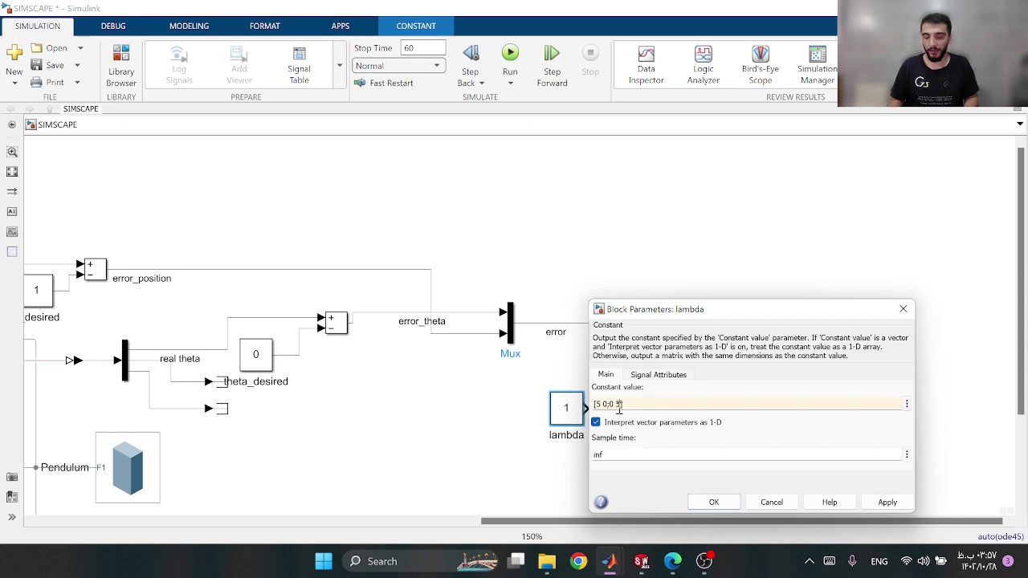
{"action": "type", "text": "[5 0;0 5]"}
{"action": "left_click", "coordinate": [886, 502]}
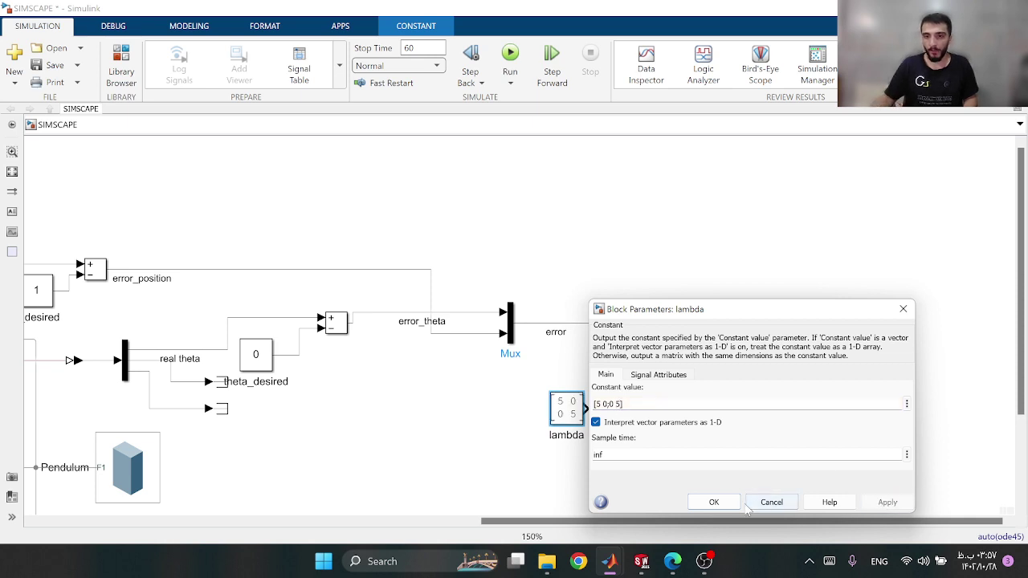
{"action": "left_click", "coordinate": [717, 504]}
{"action": "left_click_drag", "start_coordinate": [589, 399], "coordinate": [546, 399]}
Add a Product block below the Derivative and connect lambda to its first input and a branch of error to its second
{"action": "double_click", "coordinate": [597, 438]}
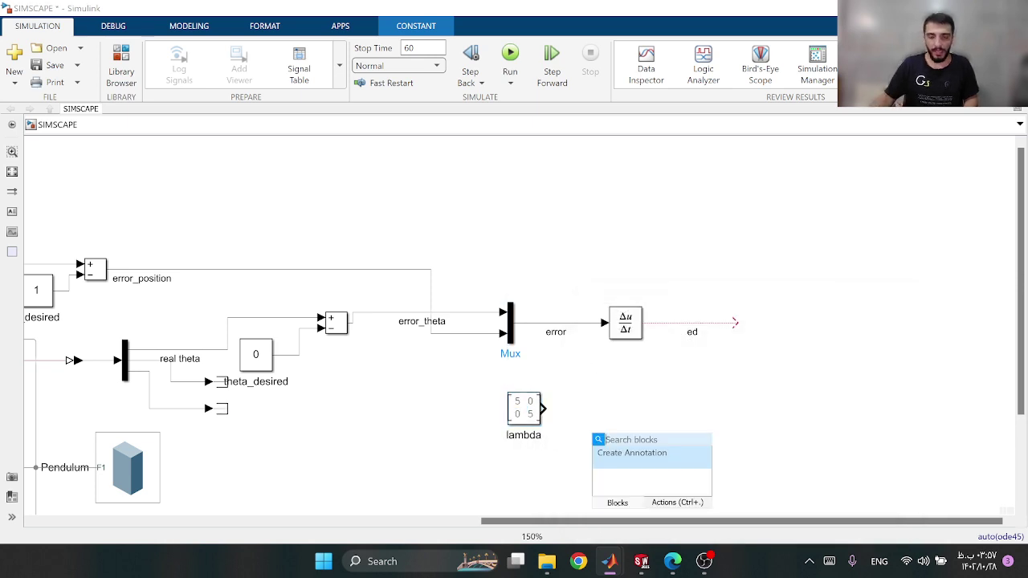
{"action": "type", "text": "pro"}
{"action": "left_click", "coordinate": [702, 273]}
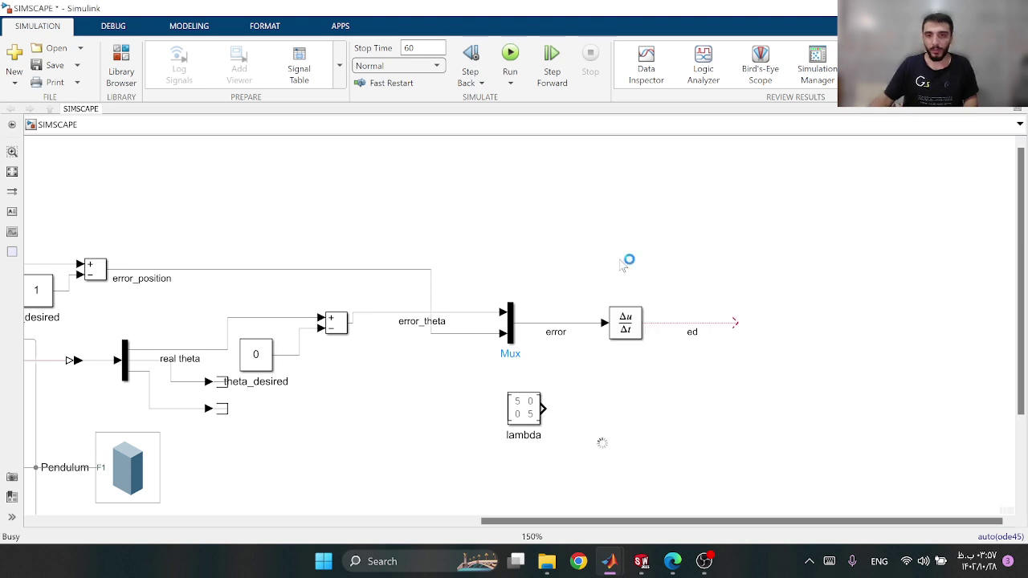
{"action": "left_click_drag", "start_coordinate": [596, 439], "coordinate": [564, 323]}
{"action": "left_click", "coordinate": [601, 417]}
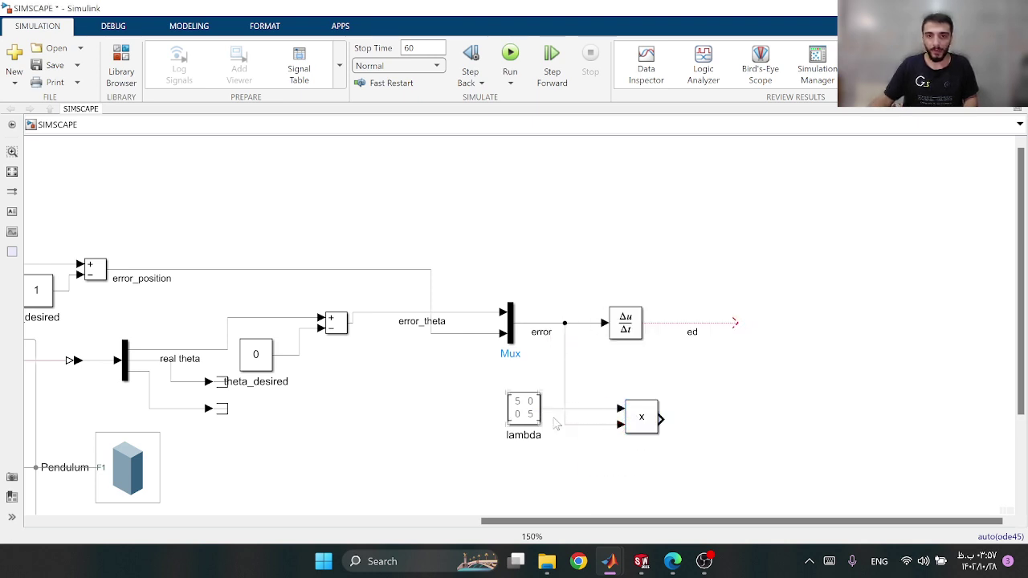
Set the Product block's multiplication to Matrix(*)
{"action": "double_click", "coordinate": [641, 418]}
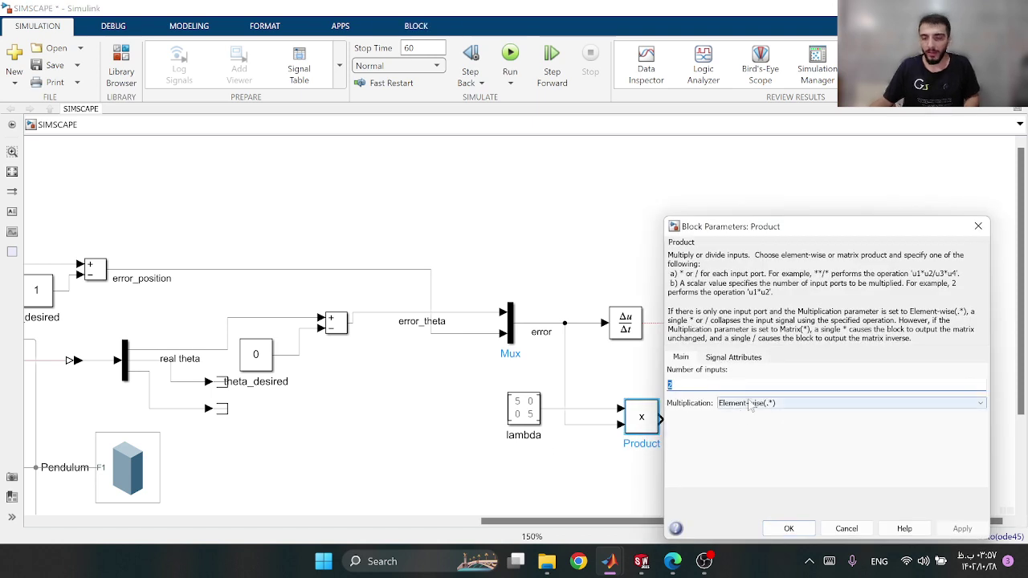
{"action": "left_click_drag", "start_coordinate": [775, 233], "coordinate": [348, 128]}
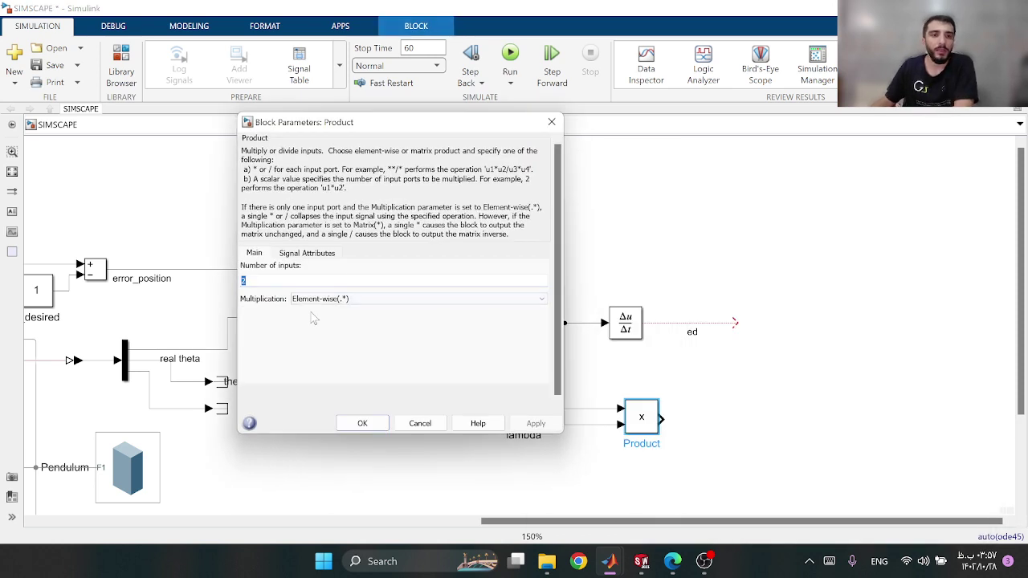
{"action": "left_click", "coordinate": [413, 299]}
{"action": "left_click", "coordinate": [333, 319]}
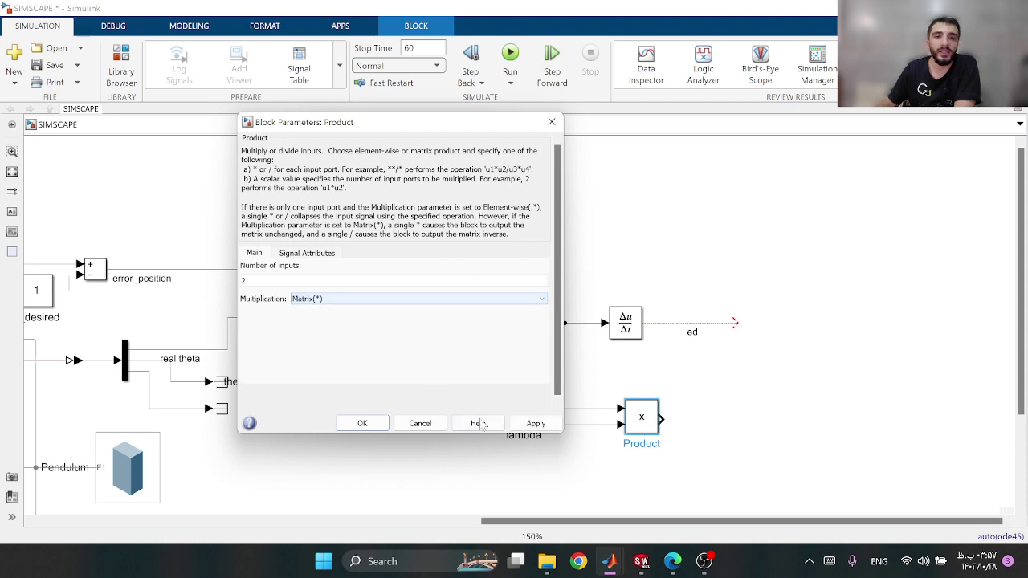
{"action": "left_click", "coordinate": [530, 423]}
{"action": "left_click", "coordinate": [362, 423]}
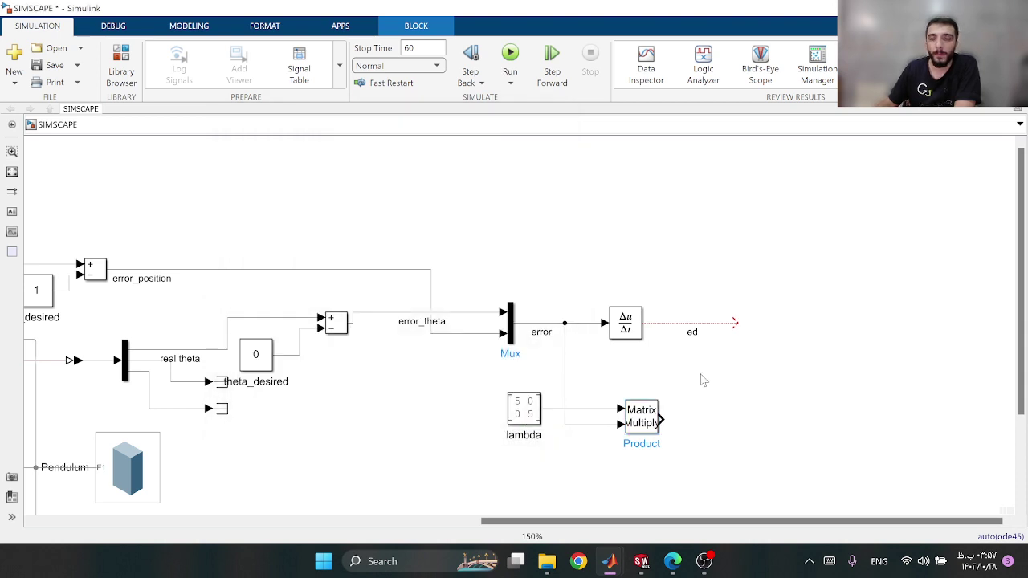
Copy the theta subtraction block to the right of the Derivative and set its list of signs to ++
{"action": "left_click_drag", "start_coordinate": [337, 317], "coordinate": [776, 364]}
{"action": "double_click", "coordinate": [777, 365]}
{"action": "left_click", "coordinate": [498, 330]}
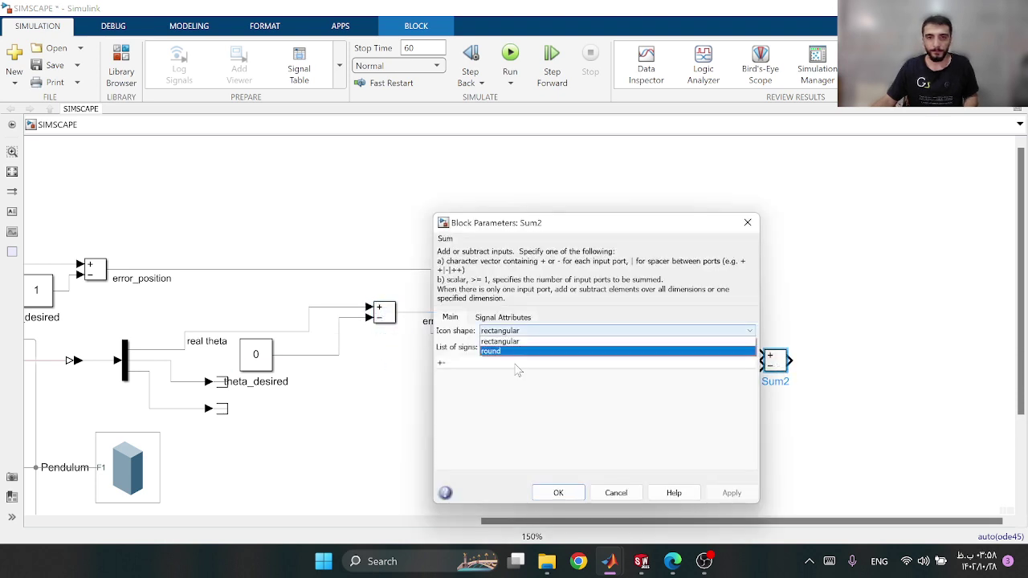
{"action": "left_click", "coordinate": [502, 342]}
{"action": "double_click", "coordinate": [453, 363]}
{"action": "type", "text": "++"}
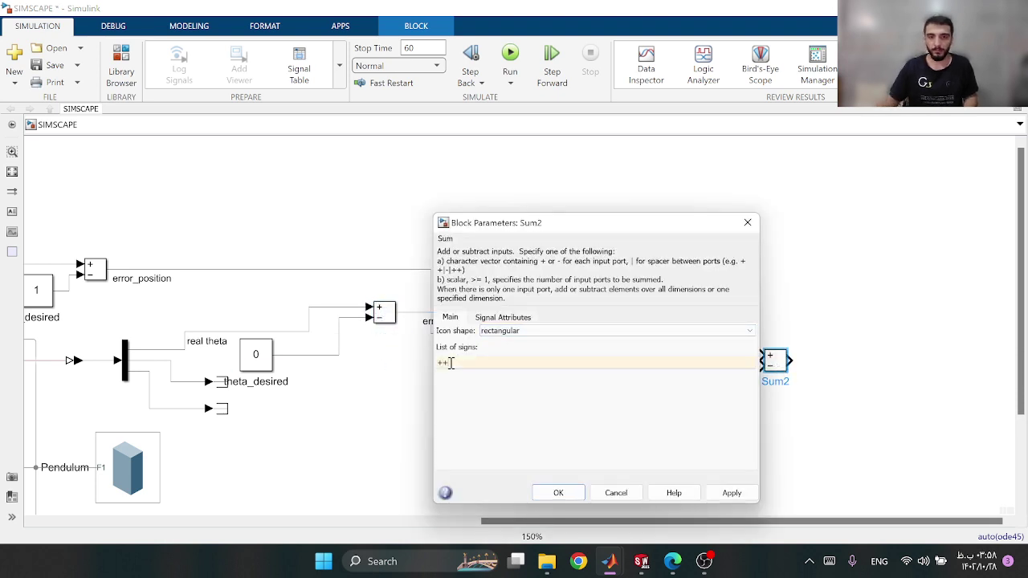
{"action": "left_click", "coordinate": [730, 493]}
{"action": "left_click", "coordinate": [558, 493]}
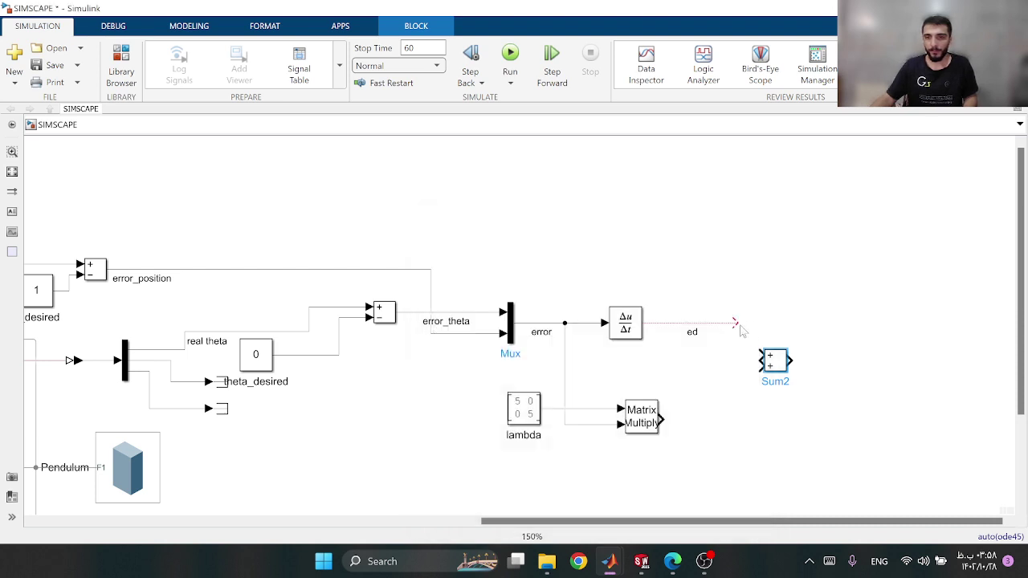
Connect ed and the matrix product to the new Sum block's inputs, and extend an output line named S
{"action": "left_click_drag", "start_coordinate": [734, 324], "coordinate": [760, 355]}
{"action": "mouse_move", "coordinate": [664, 421]}
{"action": "left_mouse_down"}
{"action": "mouse_move", "coordinate": [759, 366]}
{"action": "mouse_move", "coordinate": [854, 360]}
{"action": "left_mouse_up"}
{"action": "left_click", "coordinate": [803, 378]}
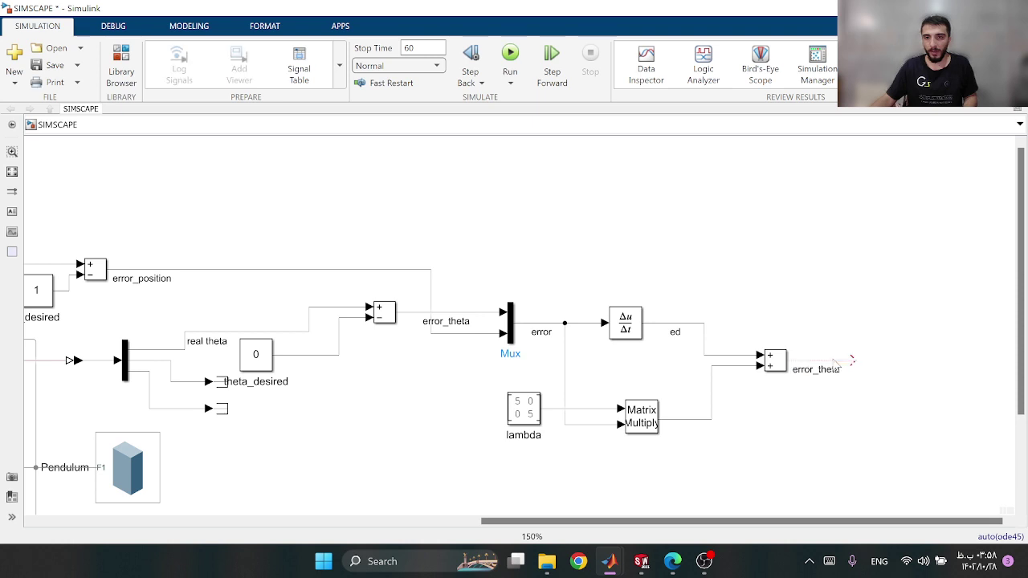
{"action": "double_click", "coordinate": [815, 367]}
{"action": "type", "text": "S"}
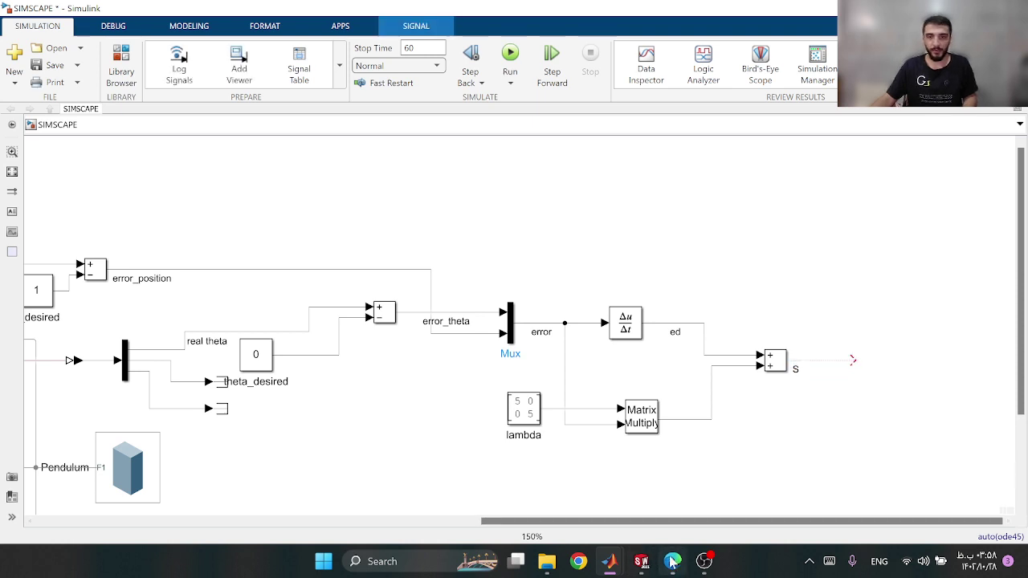
Check the control law in SMC.pdf and add a Tanh block at the end of the S line
{"action": "left_click", "coordinate": [672, 561]}
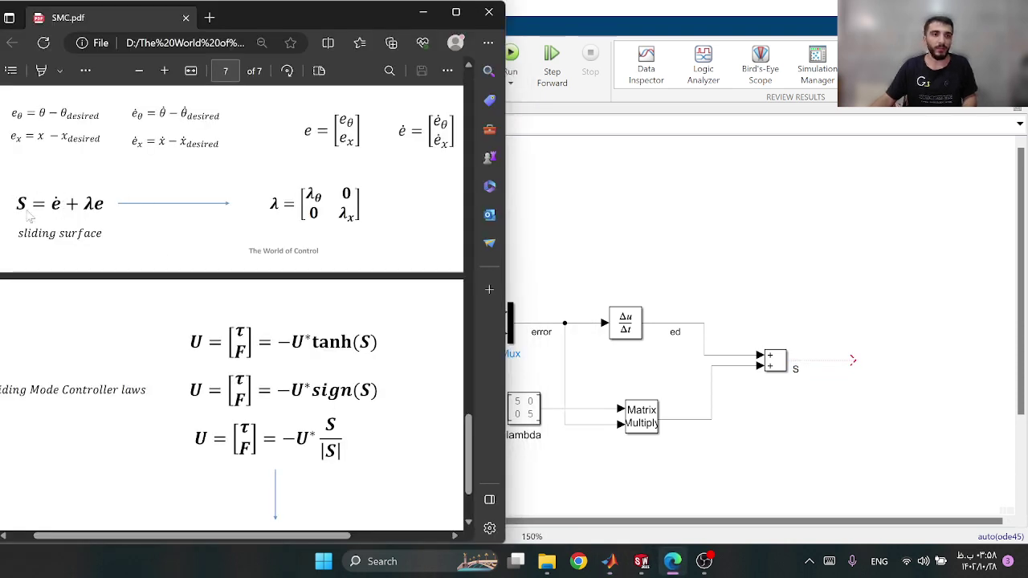
{"action": "left_click", "coordinate": [424, 12]}
{"action": "scroll", "coordinate": [798, 294], "scroll_direction": "right", "scroll_amount": 5}
{"action": "double_click", "coordinate": [595, 408]}
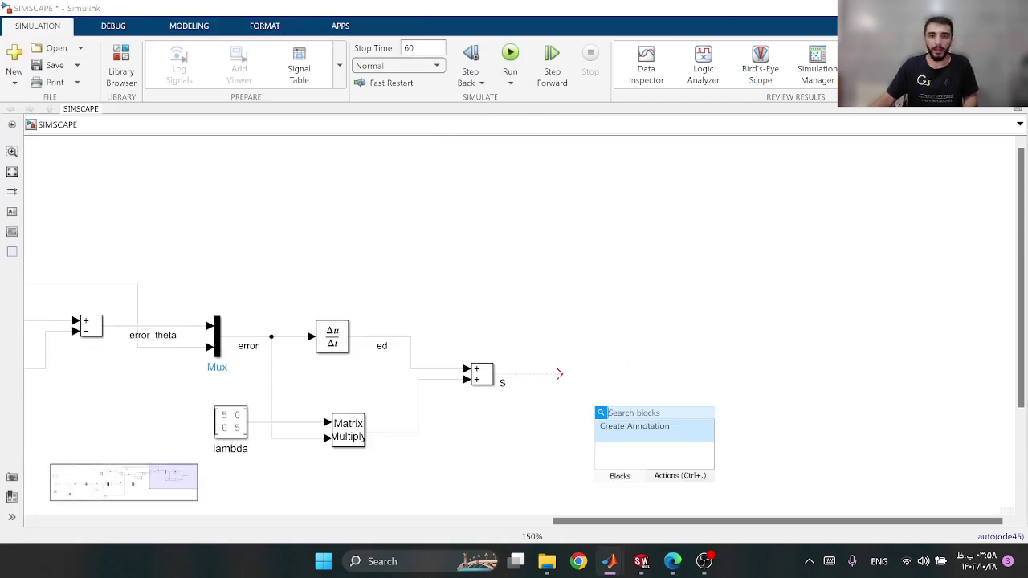
{"action": "type", "text": "tanh"}
{"action": "key", "text": "Return"}
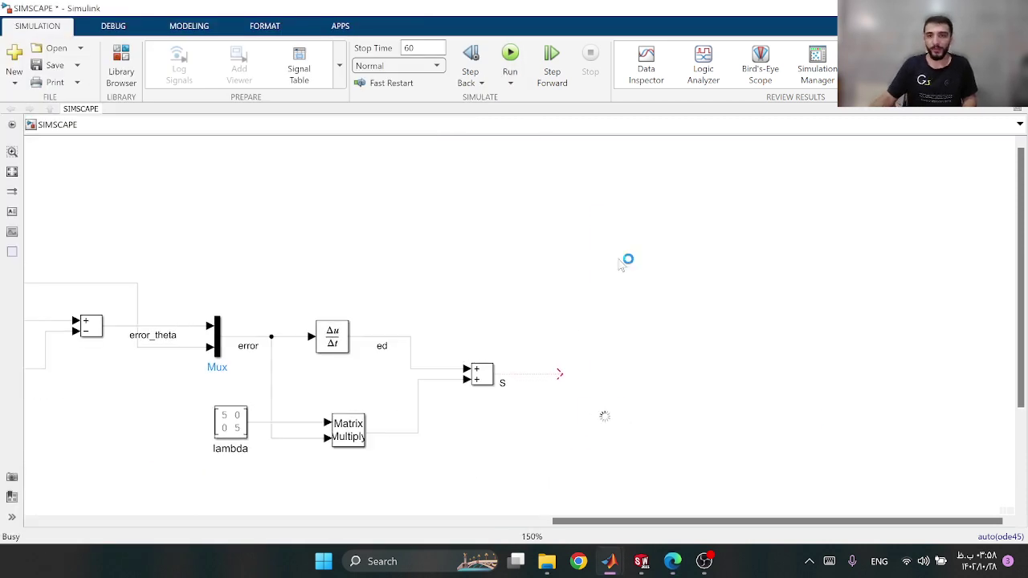
{"action": "left_click_drag", "start_coordinate": [599, 427], "coordinate": [588, 376]}
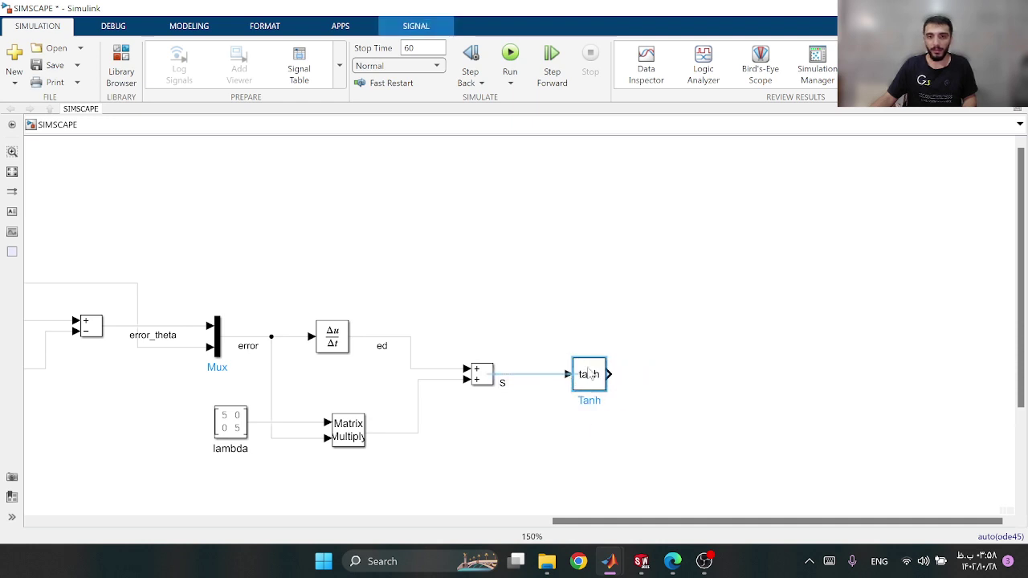
Add a Gain block to the right of the Tanh block and connect it to the Tanh output
{"action": "double_click", "coordinate": [580, 454]}
{"action": "type", "text": "gain"}
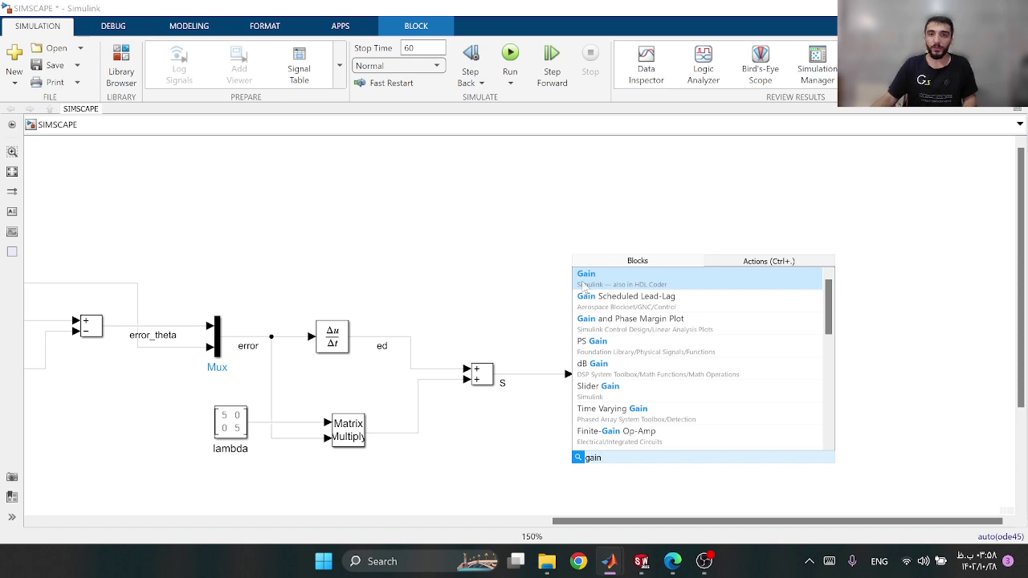
{"action": "left_click", "coordinate": [590, 282]}
{"action": "left_click_drag", "start_coordinate": [583, 456], "coordinate": [691, 375]}
Set the Gain block's gain to [-50;-50]
{"action": "double_click", "coordinate": [681, 377]}
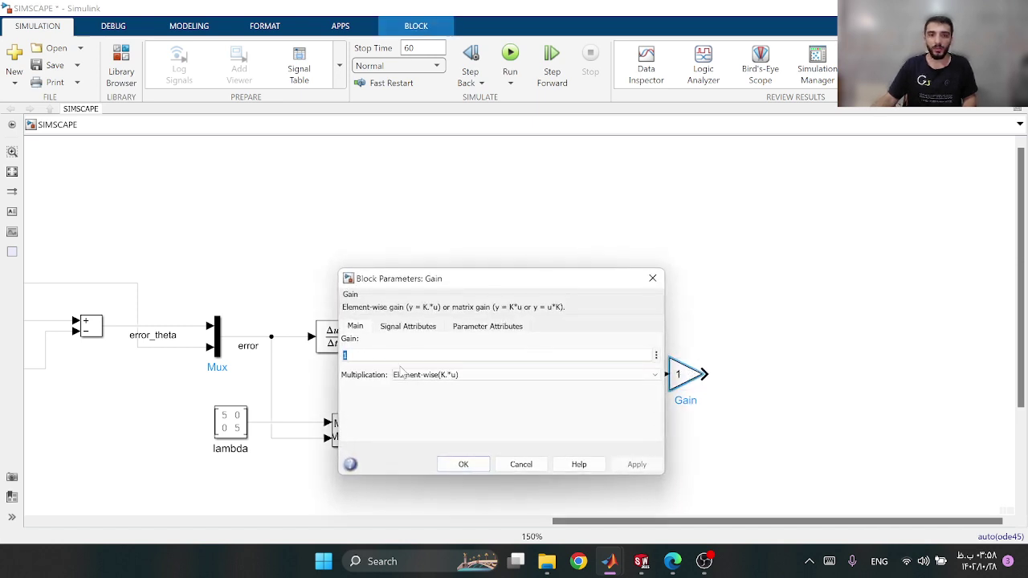
{"action": "type", "text": "[-50; -50"}
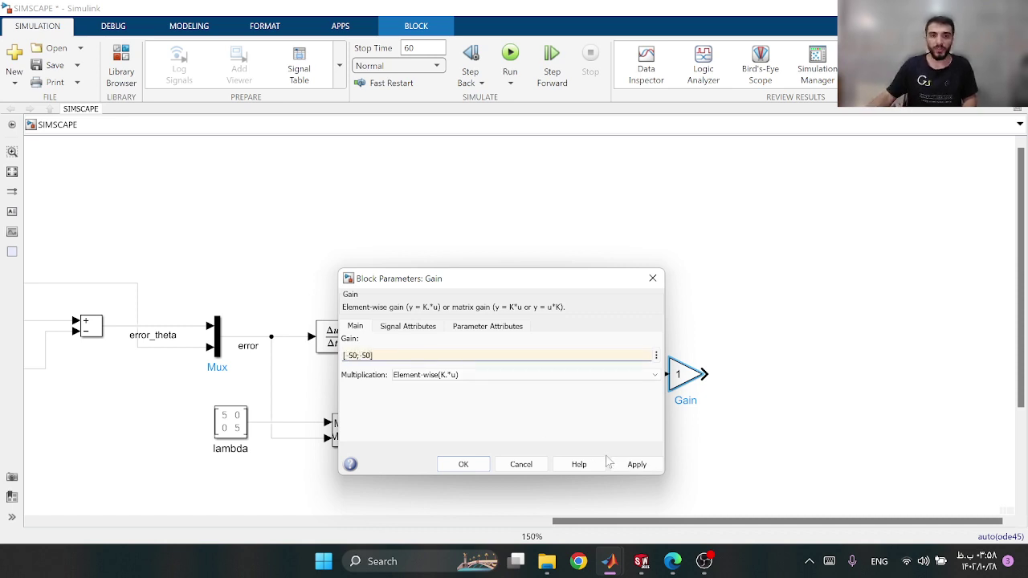
{"action": "left_click", "coordinate": [612, 464]}
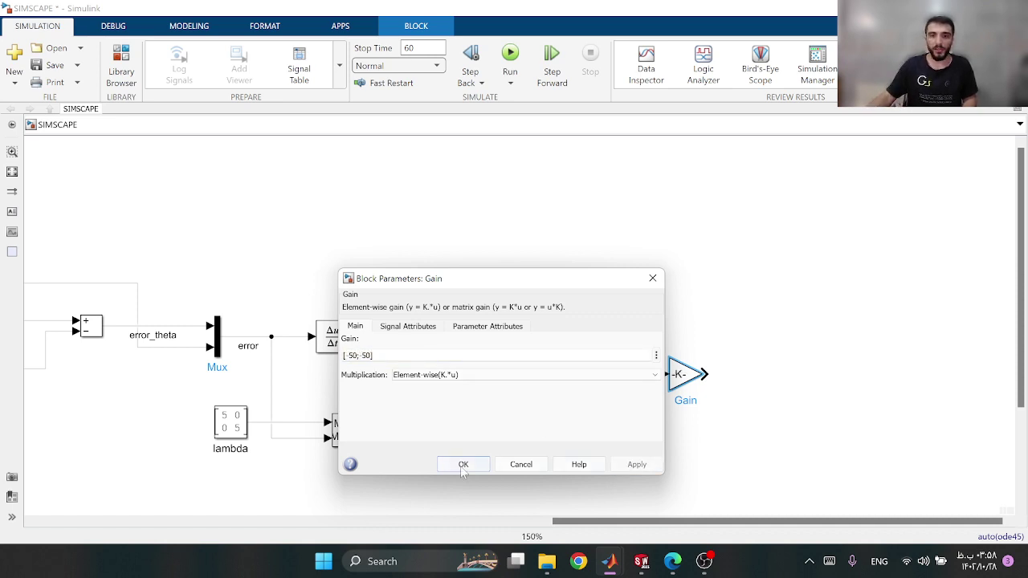
{"action": "left_click", "coordinate": [462, 466]}
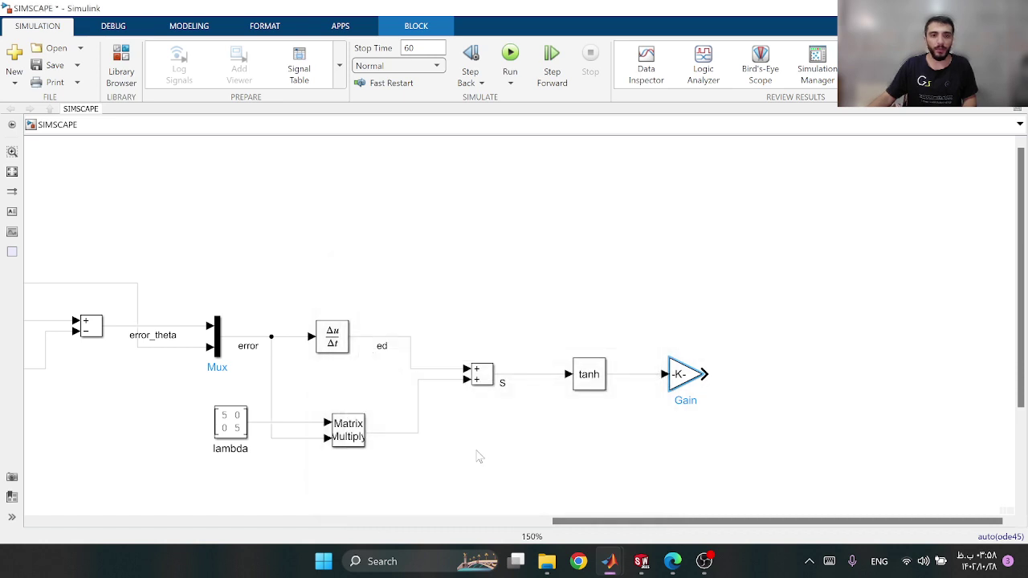
Route the Gain output back beneath the model to below the external force and torque blocks
{"action": "scroll", "coordinate": [493, 447], "scroll_direction": "down", "scroll_amount": 3}
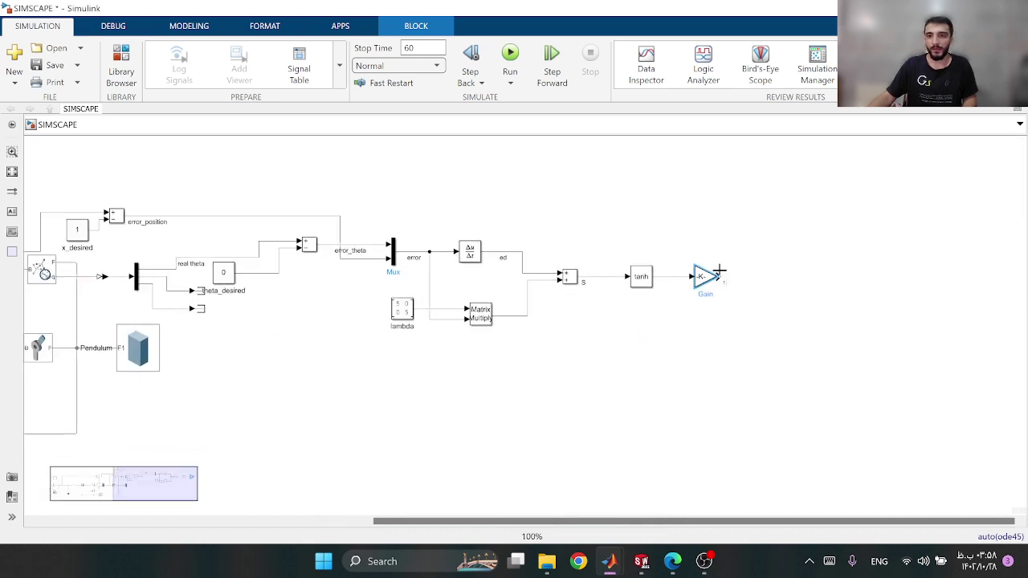
{"action": "left_click_drag", "start_coordinate": [718, 271], "coordinate": [161, 445]}
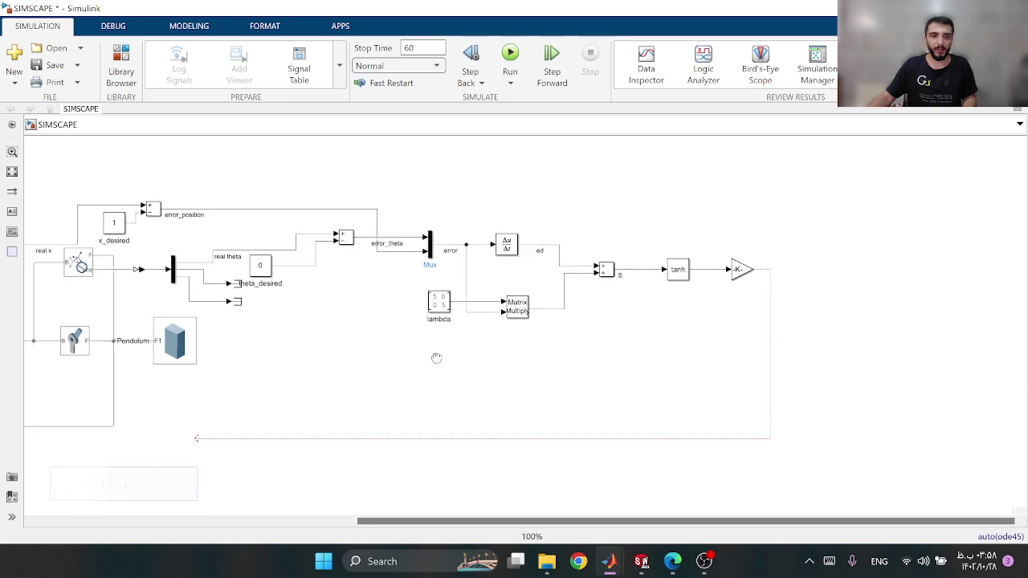
{"action": "left_click_drag", "start_coordinate": [436, 358], "coordinate": [775, 253]}
{"action": "left_click_drag", "start_coordinate": [536, 334], "coordinate": [199, 383]}
{"action": "left_click", "coordinate": [207, 371]}
{"action": "scroll", "coordinate": [225, 368], "scroll_direction": "down", "scroll_amount": 2}
{"action": "scroll", "coordinate": [310, 361], "scroll_direction": "up", "scroll_amount": 6}
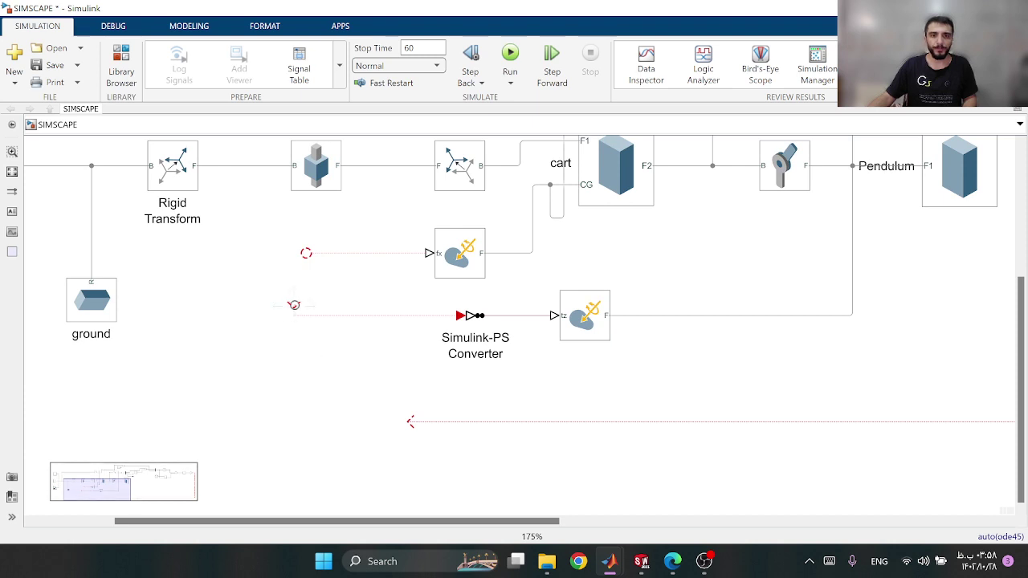
Reroute the torque converter's open input line downward and place a copy of the Simulink-PS Converter on the cart's fx line
{"action": "left_click_drag", "start_coordinate": [292, 305], "coordinate": [342, 336]}
{"action": "left_click_drag", "start_coordinate": [479, 321], "coordinate": [282, 254]}
{"action": "left_click_drag", "start_coordinate": [364, 233], "coordinate": [371, 261]}
{"action": "left_click", "coordinate": [336, 285]}
{"action": "left_click", "coordinate": [373, 285]}
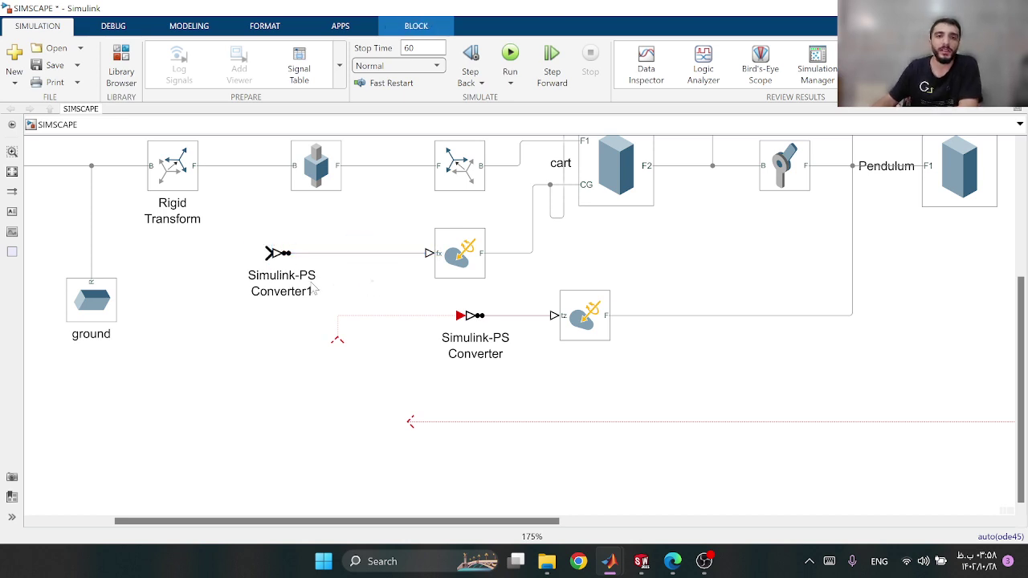
Set the cart converter's input signal unit to N and check the pendulum torque converter's input unit
{"action": "double_click", "coordinate": [282, 255]}
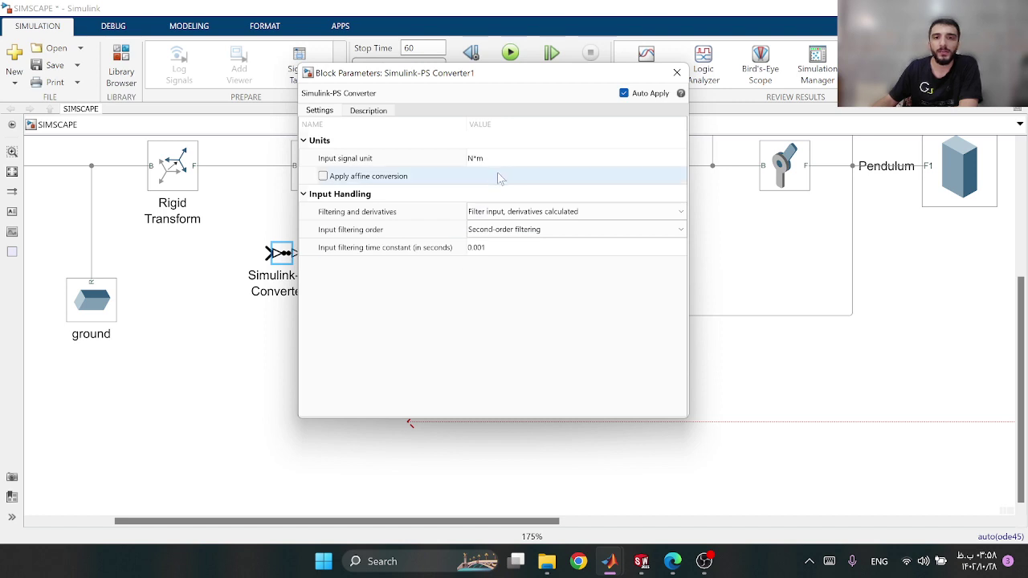
{"action": "left_click", "coordinate": [501, 160]}
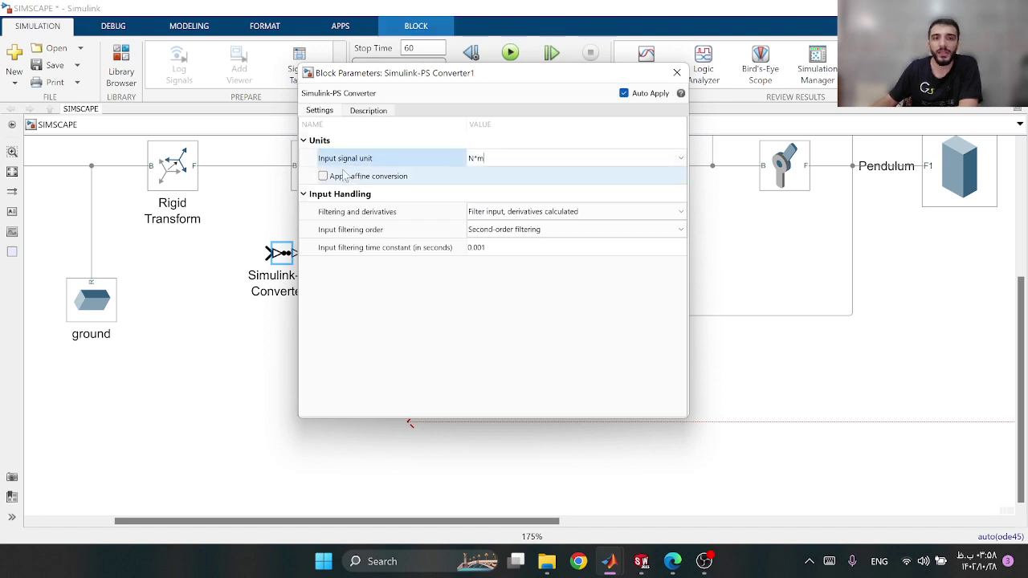
{"action": "left_click", "coordinate": [680, 160]}
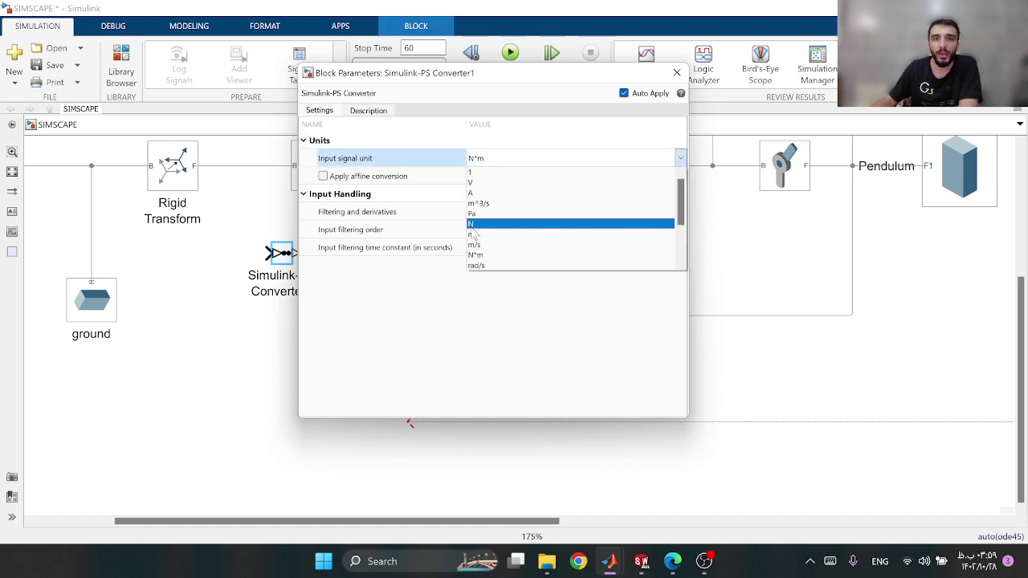
{"action": "left_click", "coordinate": [475, 224]}
{"action": "left_click", "coordinate": [676, 73]}
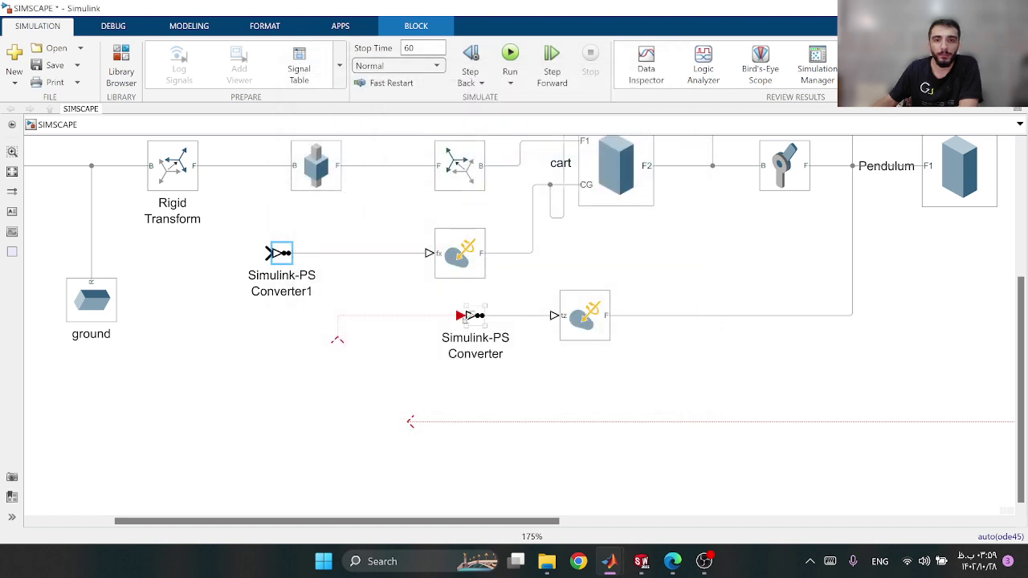
{"action": "double_click", "coordinate": [473, 321]}
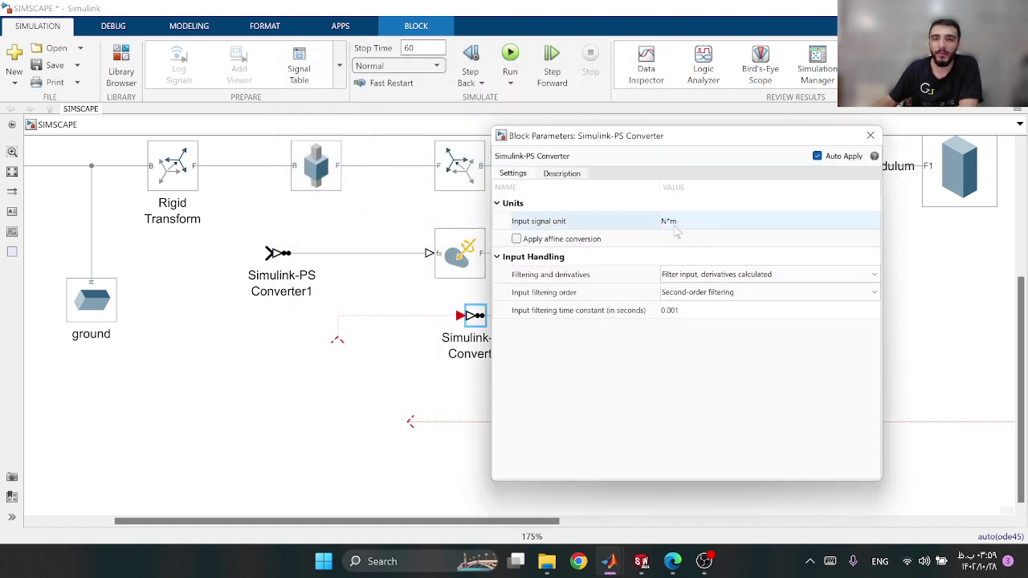
{"action": "left_click", "coordinate": [869, 135]}
Add a Demux block at the end of the returned Gain line and start a line from its first output
{"action": "double_click", "coordinate": [393, 421]}
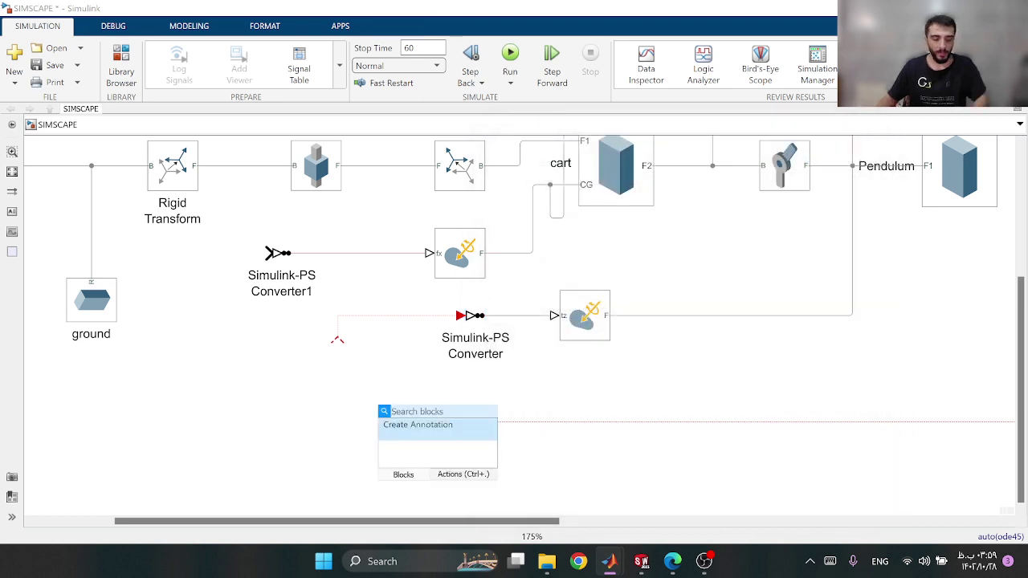
{"action": "type", "text": "demu"}
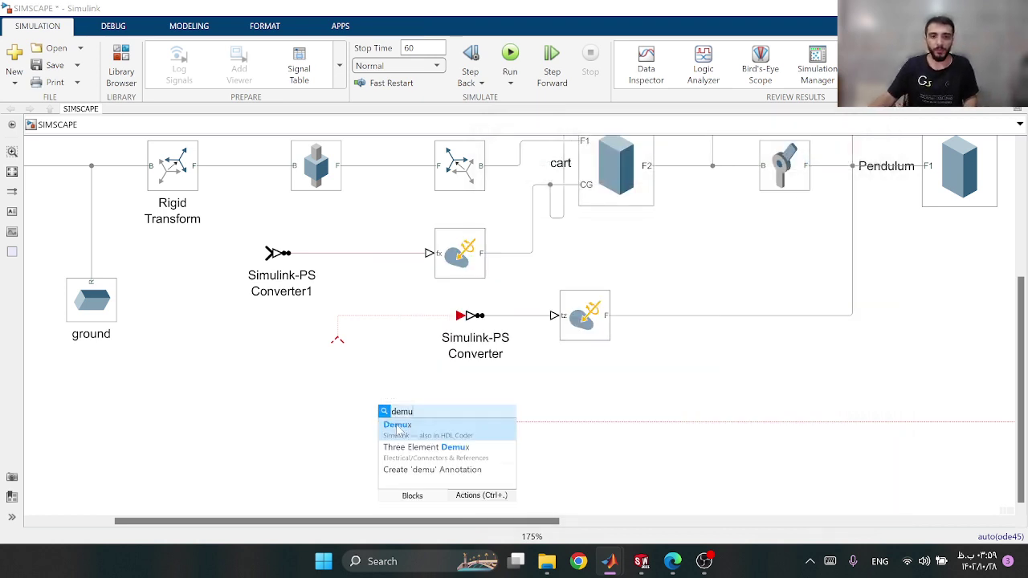
{"action": "left_click", "coordinate": [397, 426]}
{"action": "left_click_drag", "start_coordinate": [385, 417], "coordinate": [348, 386]}
{"action": "left_click", "coordinate": [411, 422]}
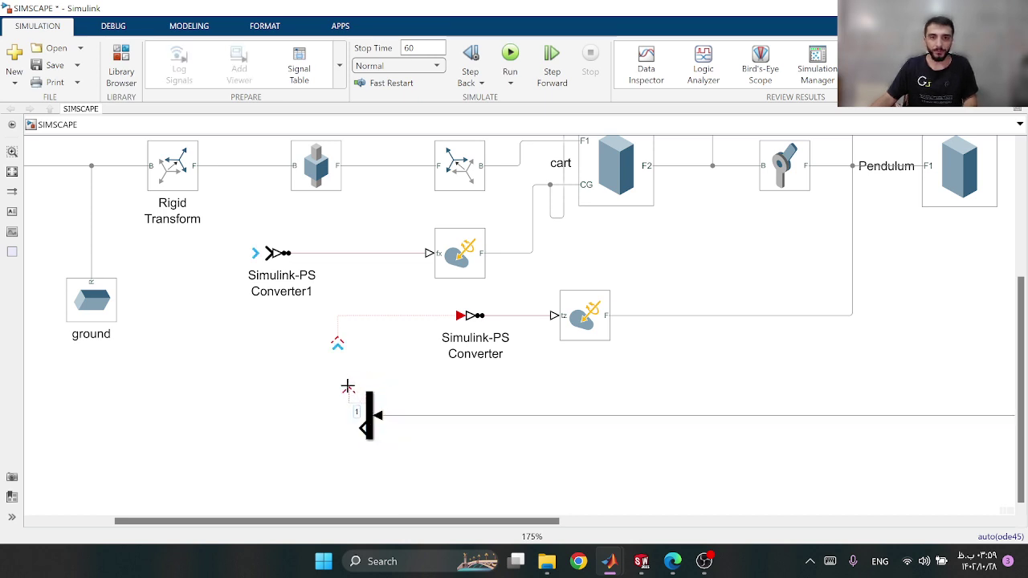
Connect the Demux's first output to the torque converter as tau, and its second output to the cart force converter
{"action": "left_click_drag", "start_coordinate": [337, 341], "coordinate": [338, 339]}
{"action": "left_click", "coordinate": [297, 383]}
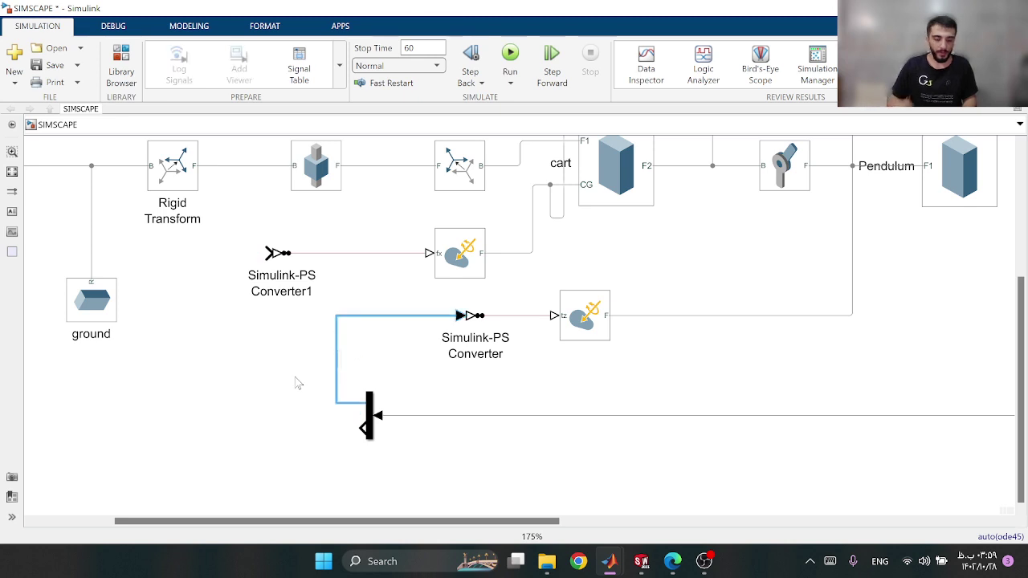
{"action": "left_click", "coordinate": [281, 279]}
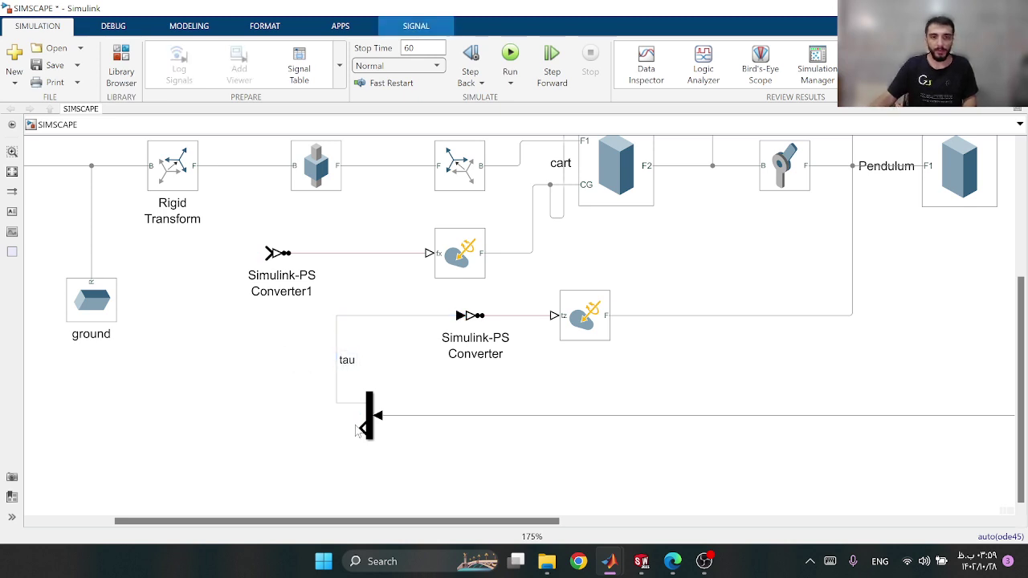
{"action": "left_click_drag", "start_coordinate": [357, 432], "coordinate": [265, 254]}
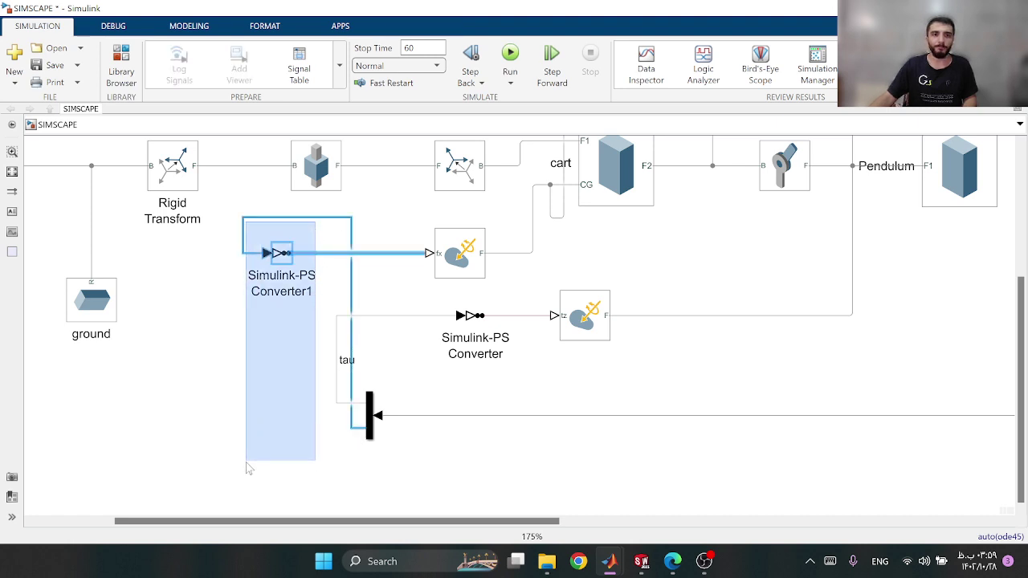
{"action": "left_click_drag", "start_coordinate": [324, 220], "coordinate": [299, 431]}
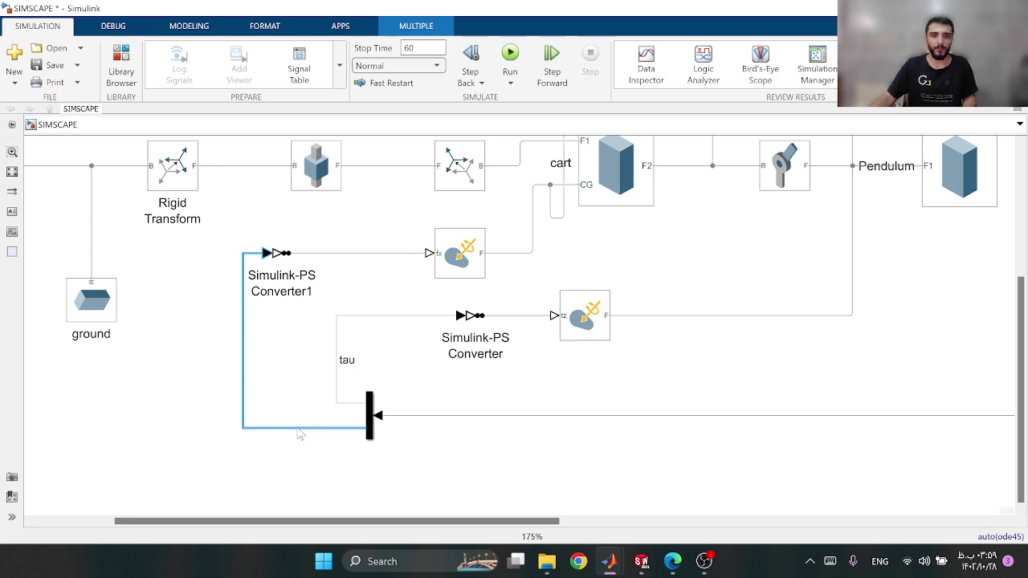
Add a Scope block above the error_position line
{"action": "scroll", "coordinate": [593, 375], "scroll_direction": "down", "scroll_amount": 5}
{"action": "left_click_drag", "start_coordinate": [781, 339], "coordinate": [304, 397]}
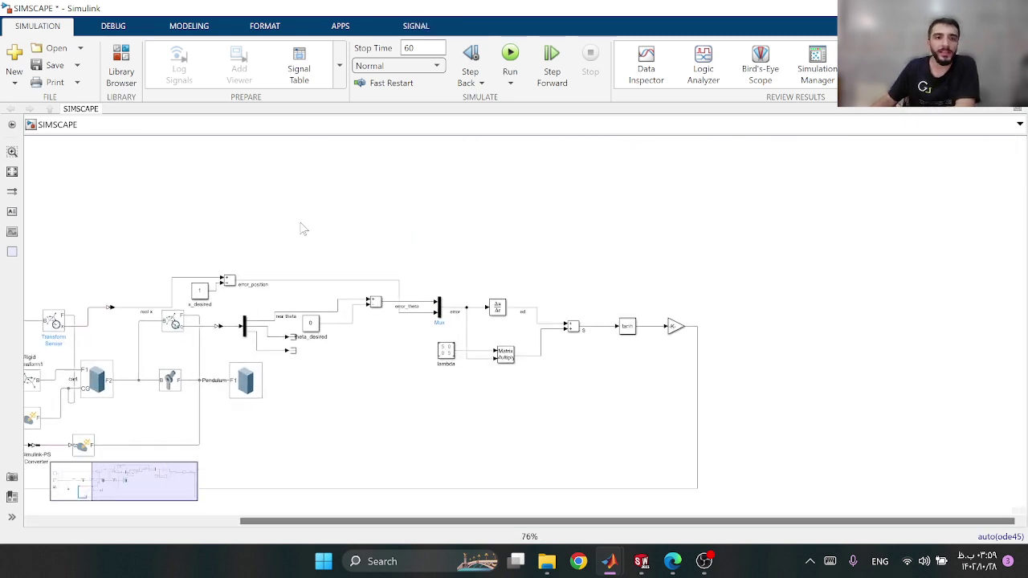
{"action": "scroll", "coordinate": [374, 239], "scroll_direction": "up", "scroll_amount": 1}
{"action": "double_click", "coordinate": [379, 247]}
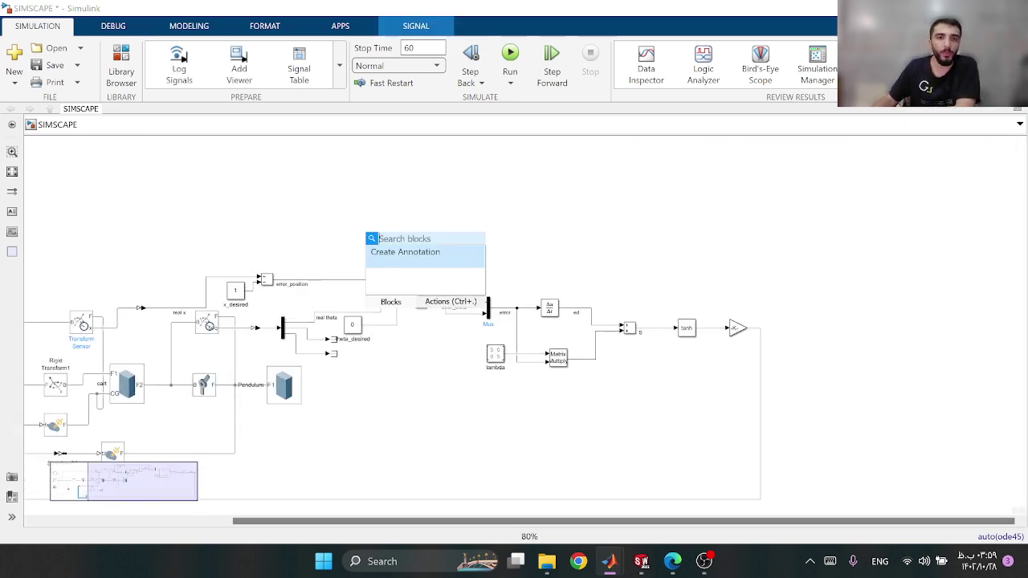
{"action": "type", "text": "scope"}
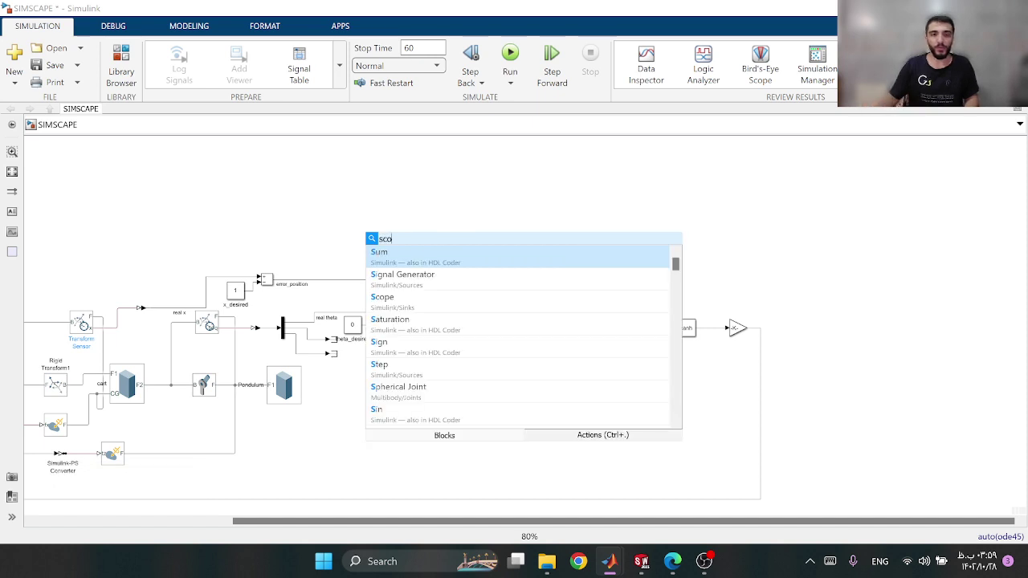
{"action": "key", "text": "Return"}
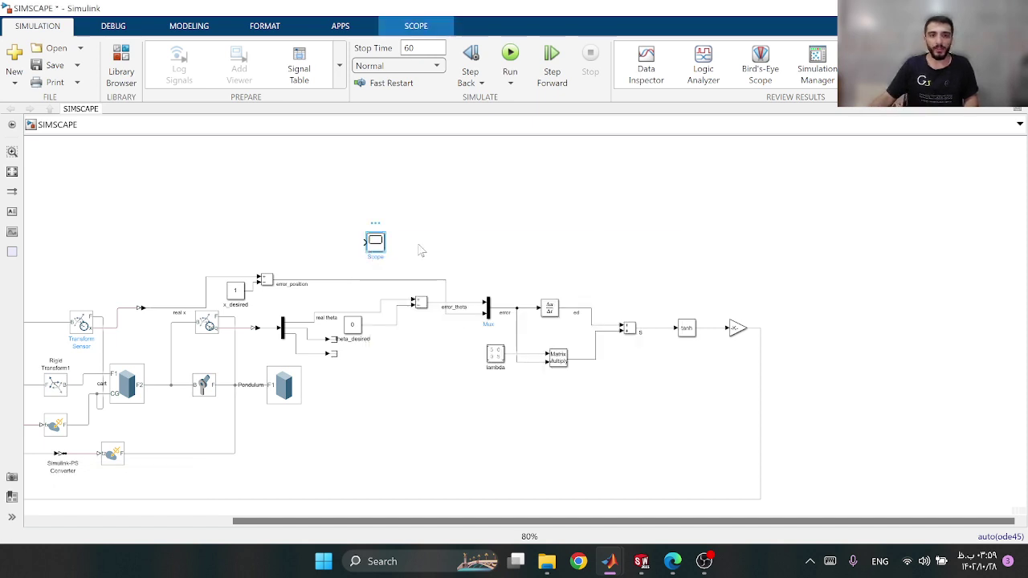
Open the Scope's style settings and set its figure color to white
{"action": "double_click", "coordinate": [360, 240]}
{"action": "left_click", "coordinate": [334, 131]}
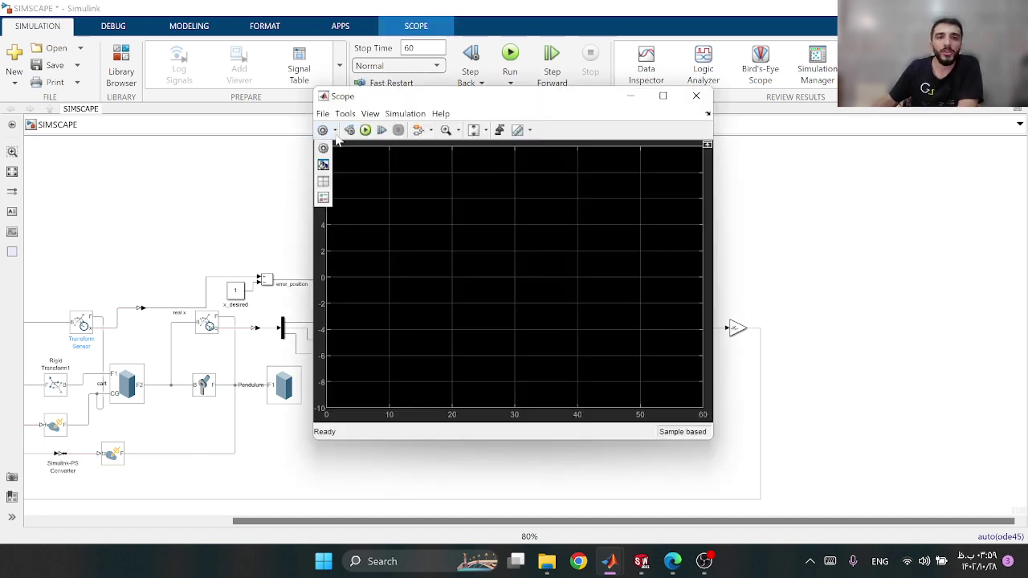
{"action": "left_click", "coordinate": [324, 166]}
{"action": "left_click", "coordinate": [482, 196]}
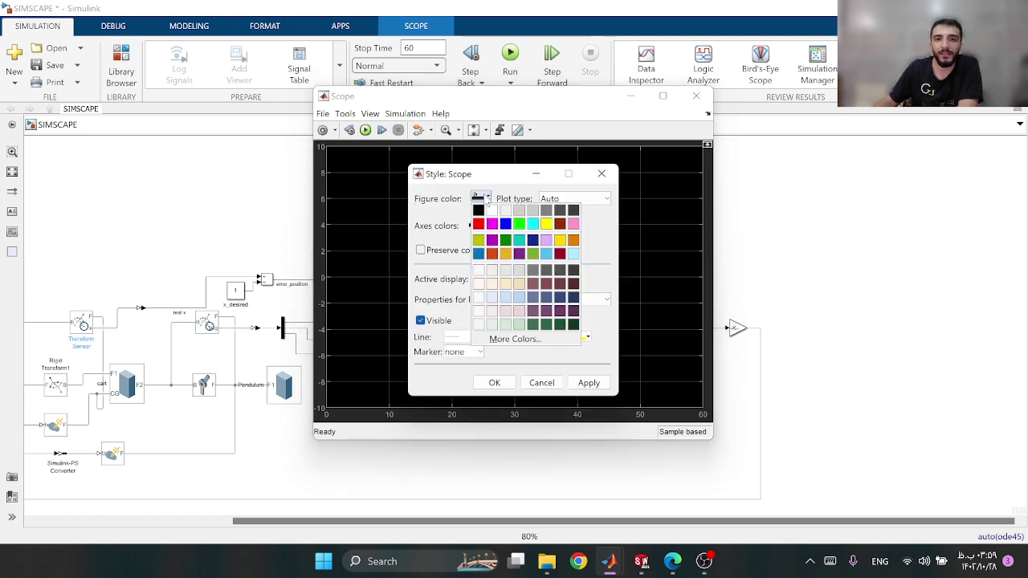
{"action": "left_click", "coordinate": [493, 218]}
{"action": "left_click", "coordinate": [589, 383]}
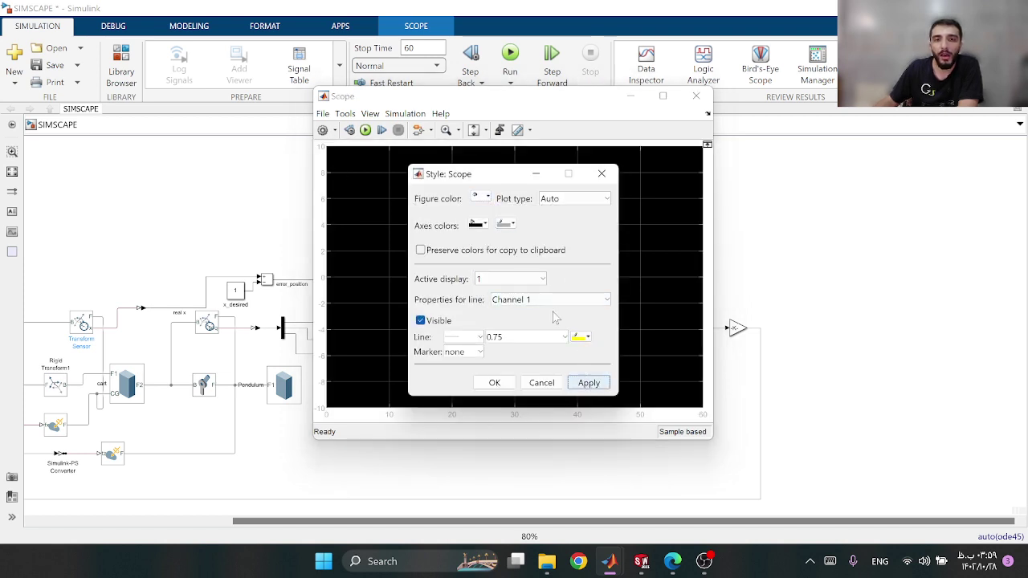
Set the Scope's axes background to white and its tick and grid color to black, and accept the style
{"action": "left_click", "coordinate": [482, 197]}
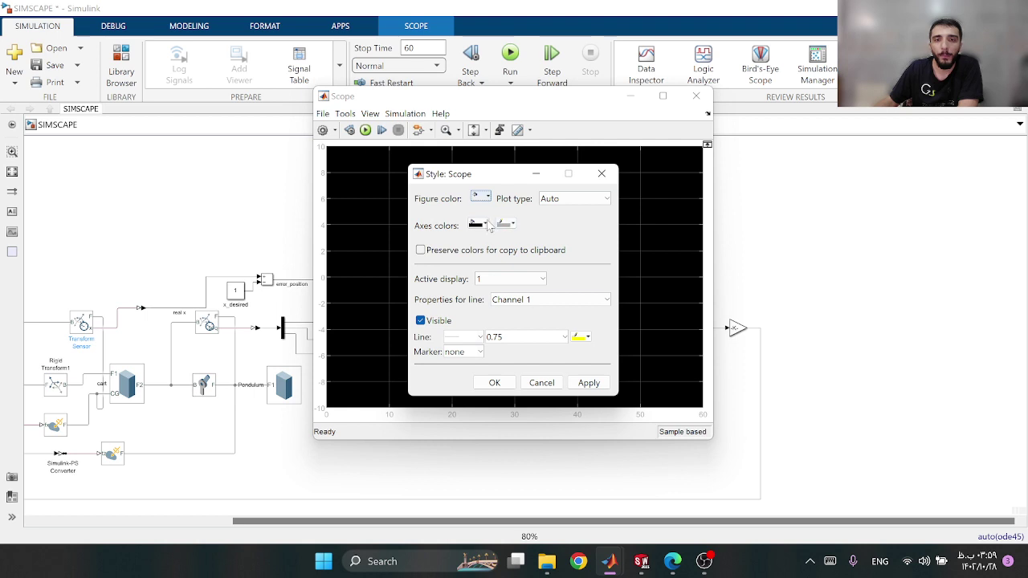
{"action": "left_click", "coordinate": [504, 223]}
{"action": "left_click", "coordinate": [486, 231]}
{"action": "left_click", "coordinate": [589, 383]}
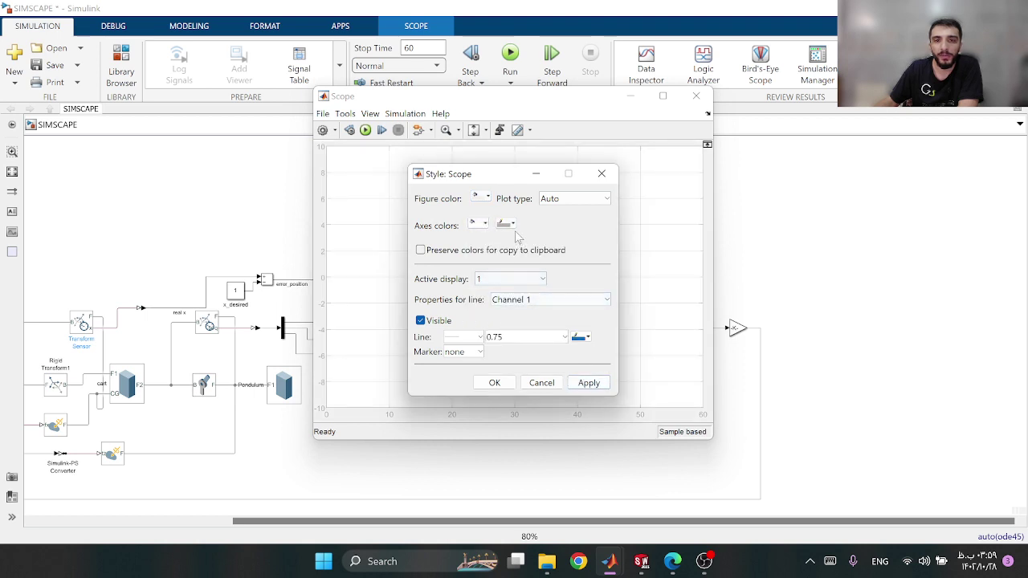
{"action": "left_click", "coordinate": [507, 223]}
{"action": "left_click", "coordinate": [506, 238]}
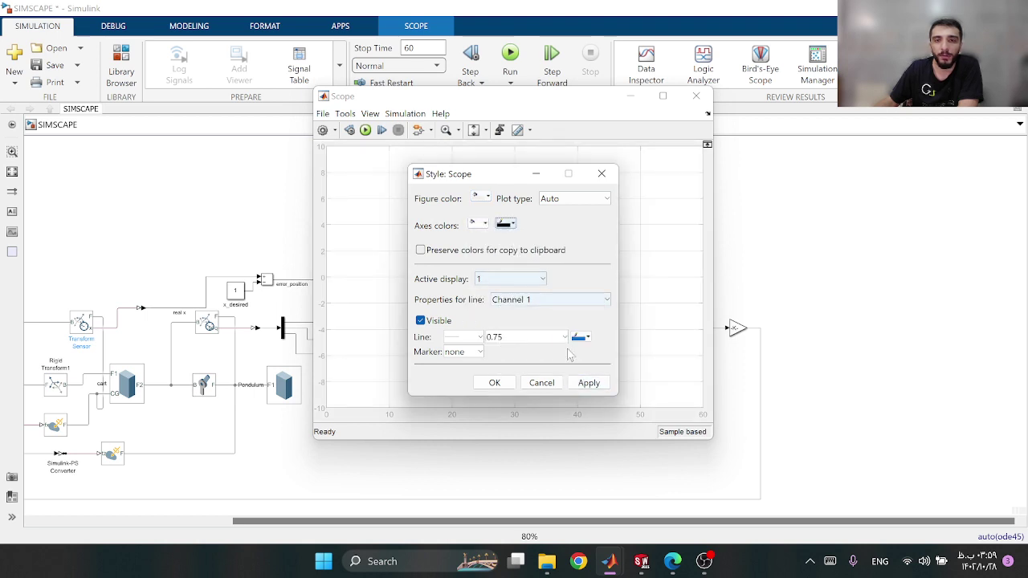
{"action": "left_click", "coordinate": [589, 383]}
{"action": "left_click", "coordinate": [494, 382]}
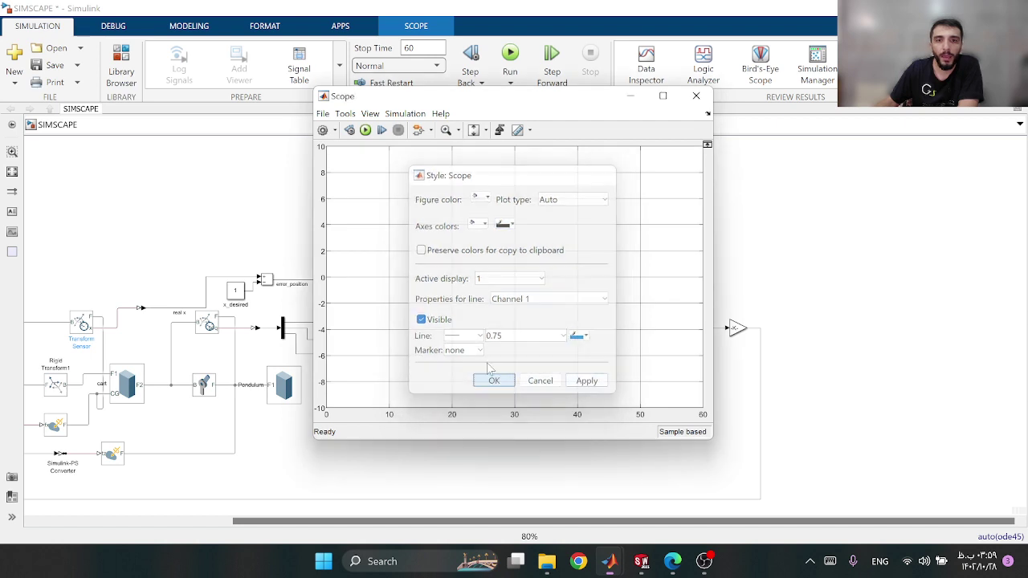
Give the Scope 2 input ports and a layout of two vertically stacked displays, and close the Scope window
{"action": "left_click", "coordinate": [324, 130]}
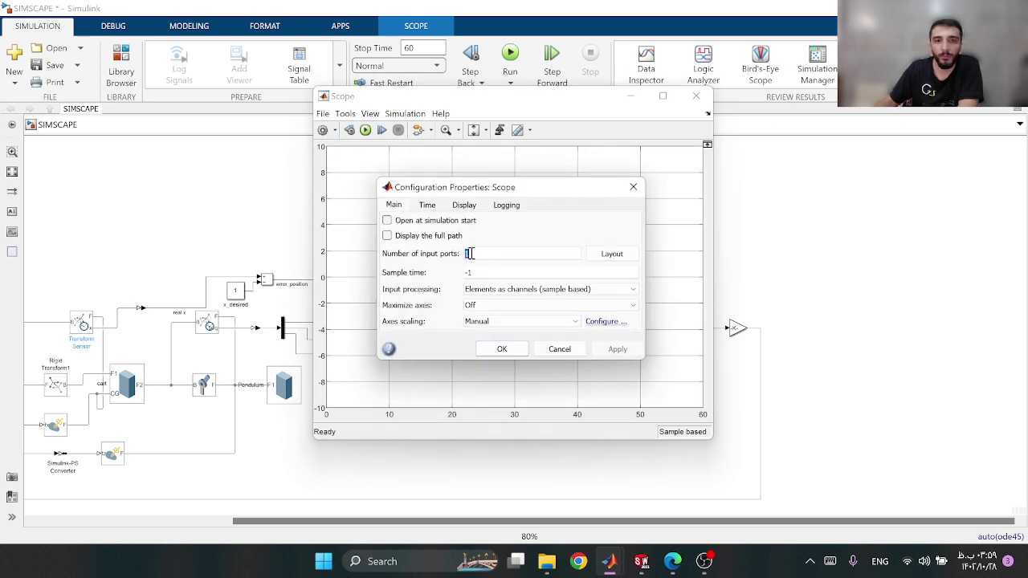
{"action": "type", "text": "2"}
{"action": "left_click", "coordinate": [620, 353]}
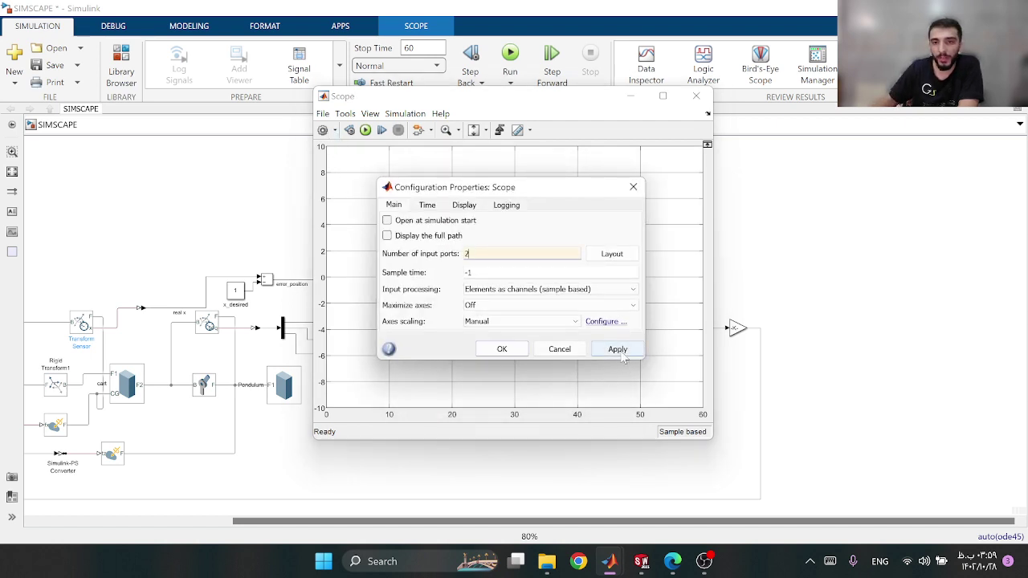
{"action": "left_click", "coordinate": [501, 349]}
{"action": "left_click", "coordinate": [335, 130]}
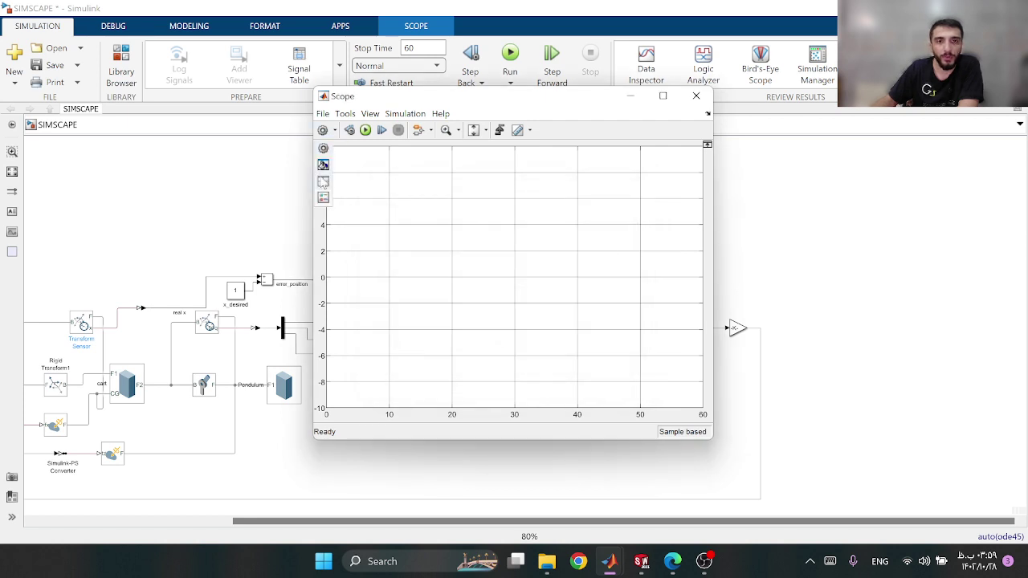
{"action": "left_click", "coordinate": [323, 183]}
{"action": "left_click", "coordinate": [333, 206]}
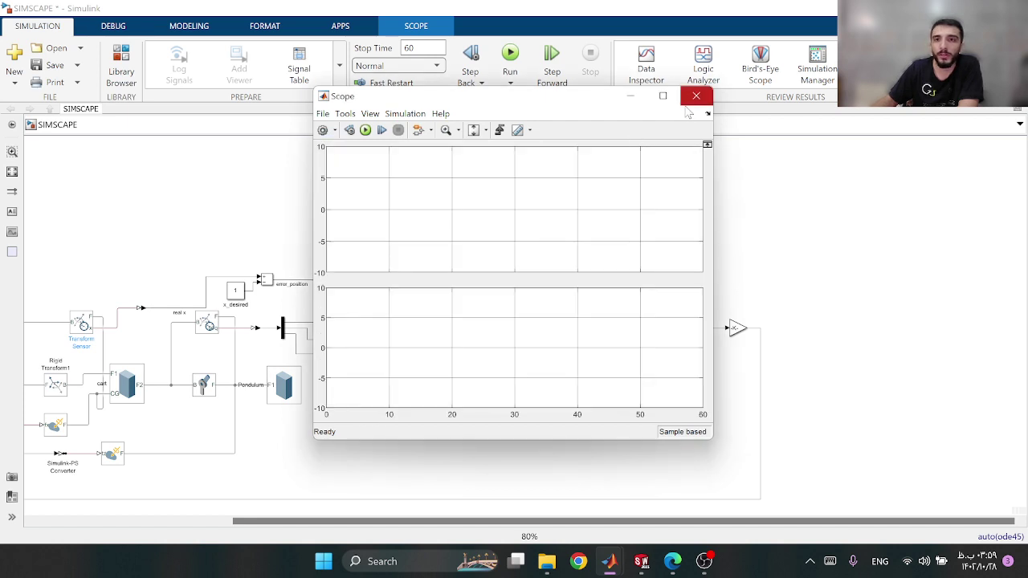
{"action": "left_click", "coordinate": [696, 95]}
Place two copies of the Mux block beside the Scope and connect their outputs to its first and second inputs
{"action": "scroll", "coordinate": [373, 254], "scroll_direction": "up", "scroll_amount": 1}
{"action": "scroll", "coordinate": [373, 254], "scroll_direction": "up", "scroll_amount": 3}
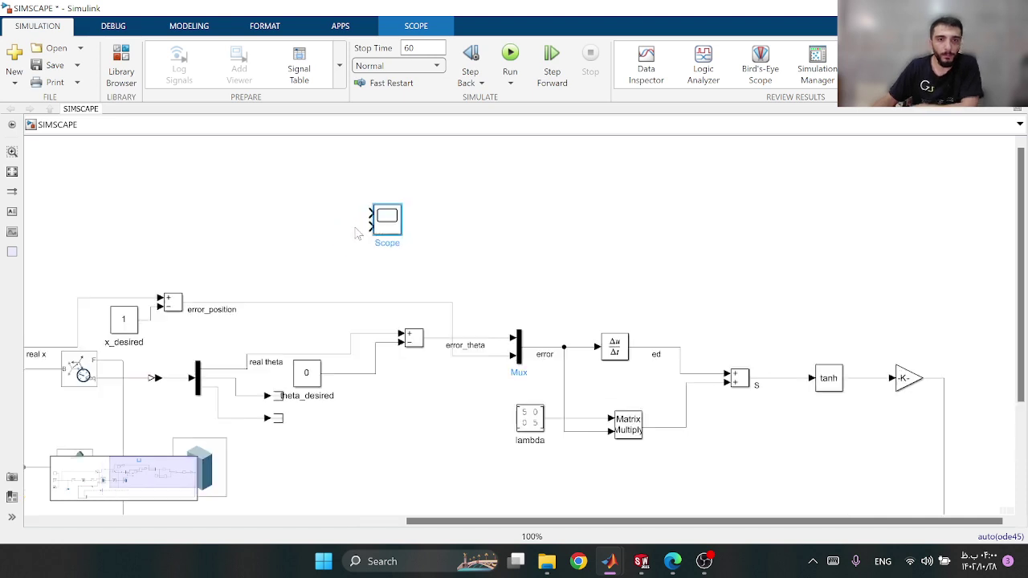
{"action": "mouse_move", "coordinate": [783, 399]}
{"action": "left_mouse_down"}
{"action": "mouse_move", "coordinate": [463, 178]}
{"action": "mouse_move", "coordinate": [474, 277]}
{"action": "left_mouse_up"}
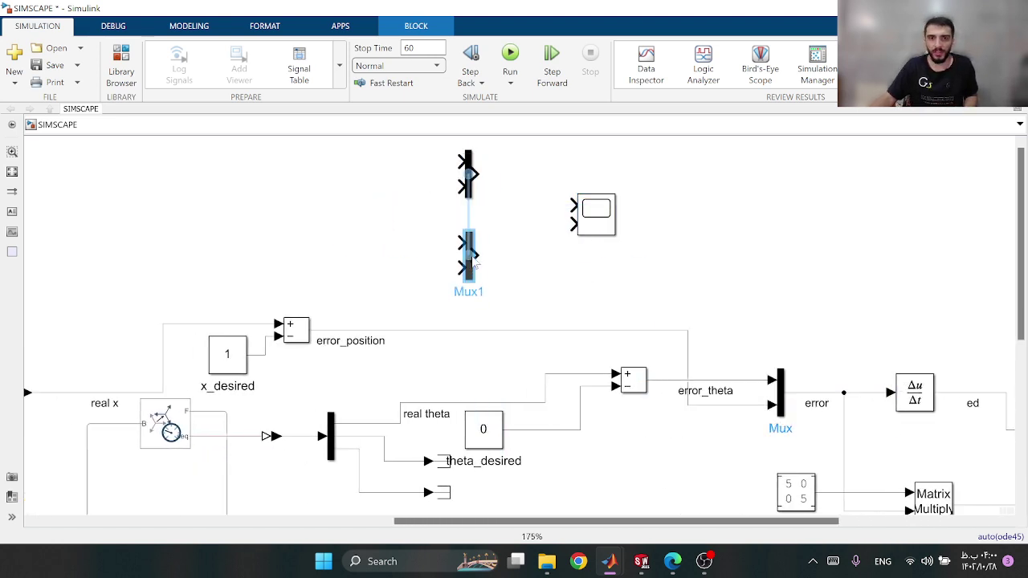
{"action": "left_click", "coordinate": [523, 245]}
{"action": "left_click_drag", "start_coordinate": [473, 174], "coordinate": [571, 206]}
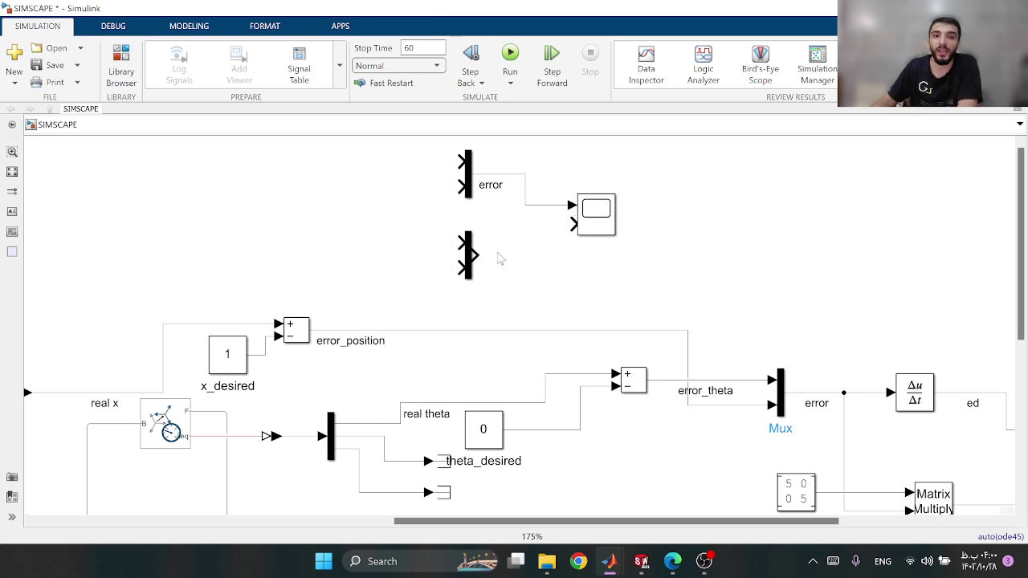
{"action": "left_click_drag", "start_coordinate": [474, 255], "coordinate": [583, 225]}
Branch real x and x_desired into the upper Mux's inputs, and real theta and theta_desired into the lower Mux's inputs
{"action": "scroll", "coordinate": [462, 222], "scroll_direction": "left", "scroll_amount": 2}
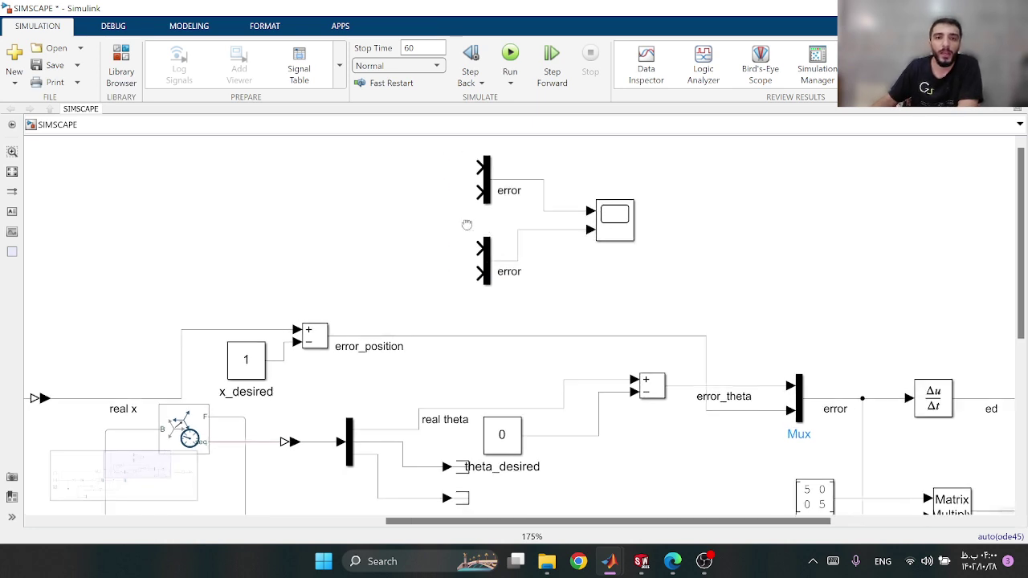
{"action": "left_click_drag", "start_coordinate": [348, 212], "coordinate": [196, 331]}
{"action": "left_click_drag", "start_coordinate": [485, 206], "coordinate": [374, 252]}
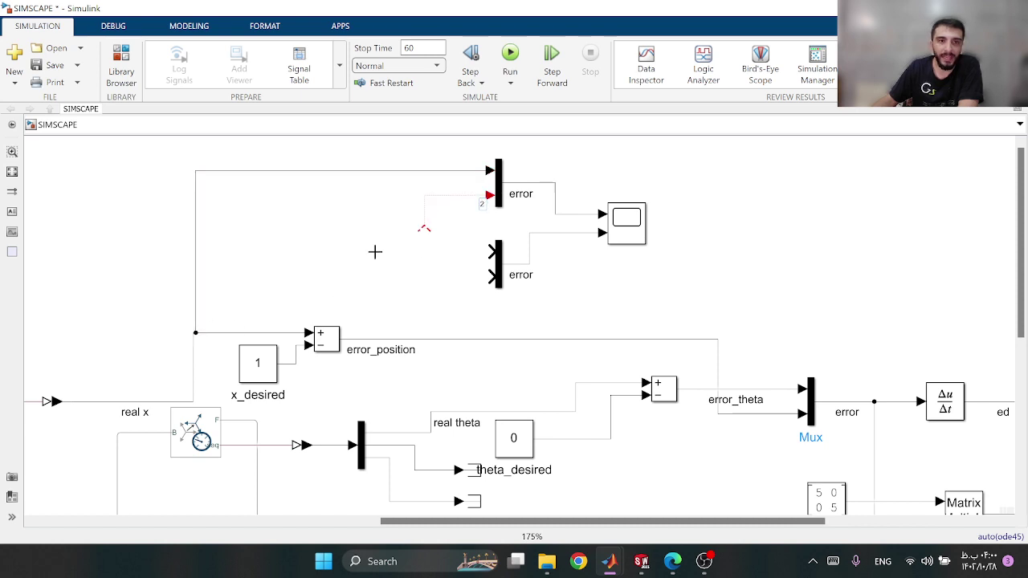
{"action": "left_click_drag", "start_coordinate": [290, 319], "coordinate": [304, 345]}
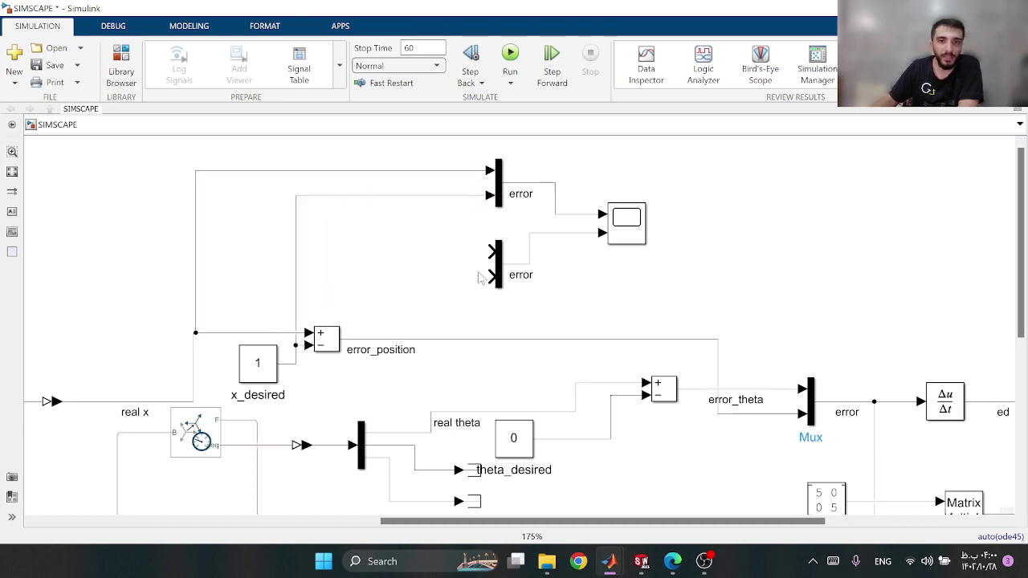
{"action": "left_click_drag", "start_coordinate": [489, 250], "coordinate": [434, 409]}
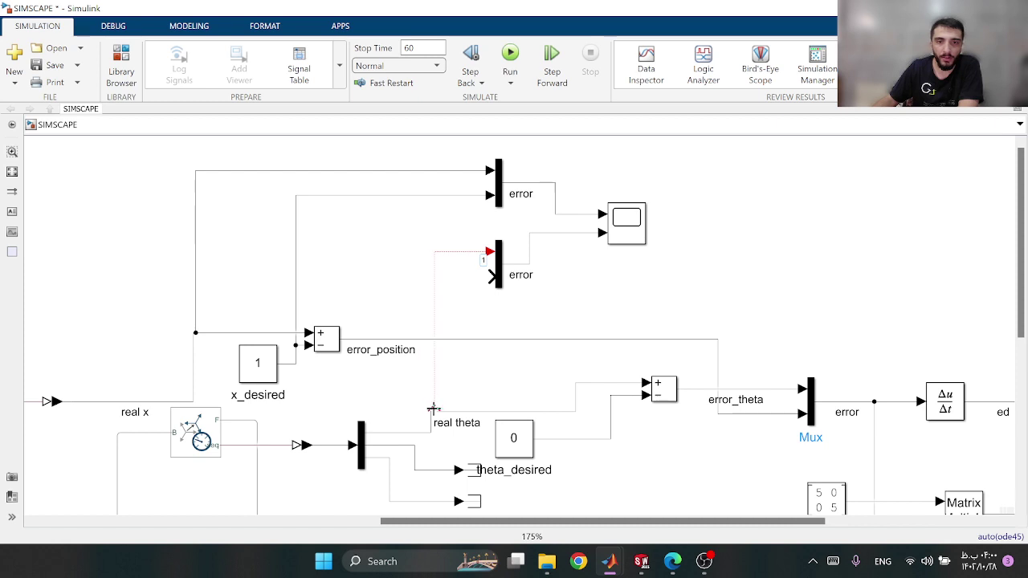
{"action": "left_click_drag", "start_coordinate": [489, 276], "coordinate": [568, 438]}
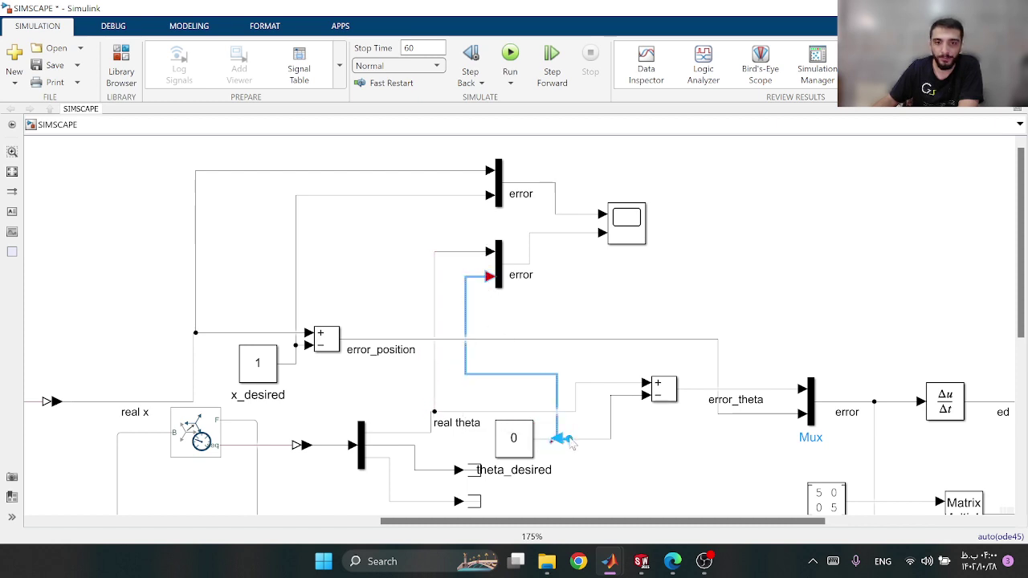
Label the four branch lines feeding the new Muxes theta_desired, real theta, x_desired and real x
{"action": "double_click", "coordinate": [469, 313]}
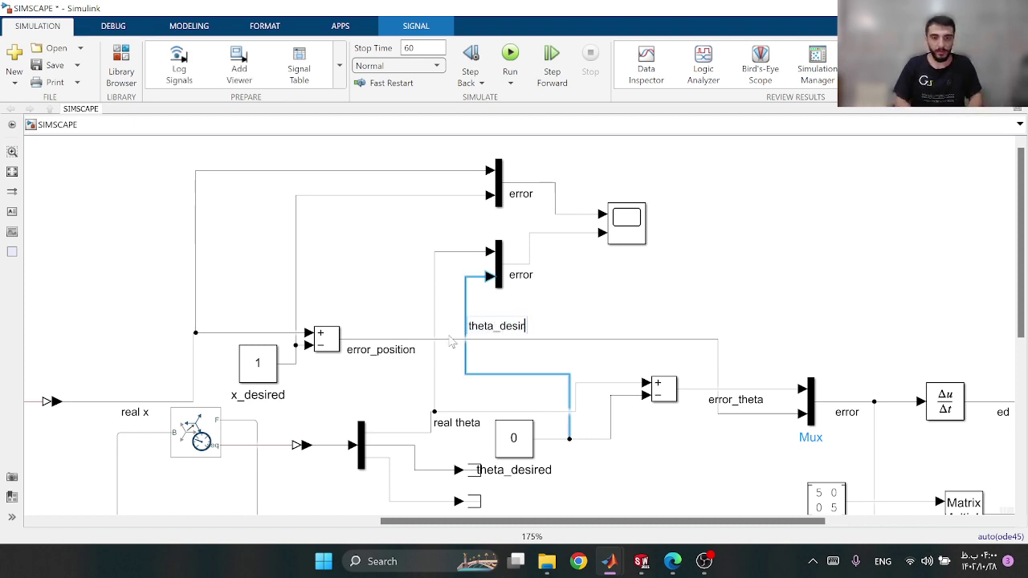
{"action": "double_click", "coordinate": [434, 310]}
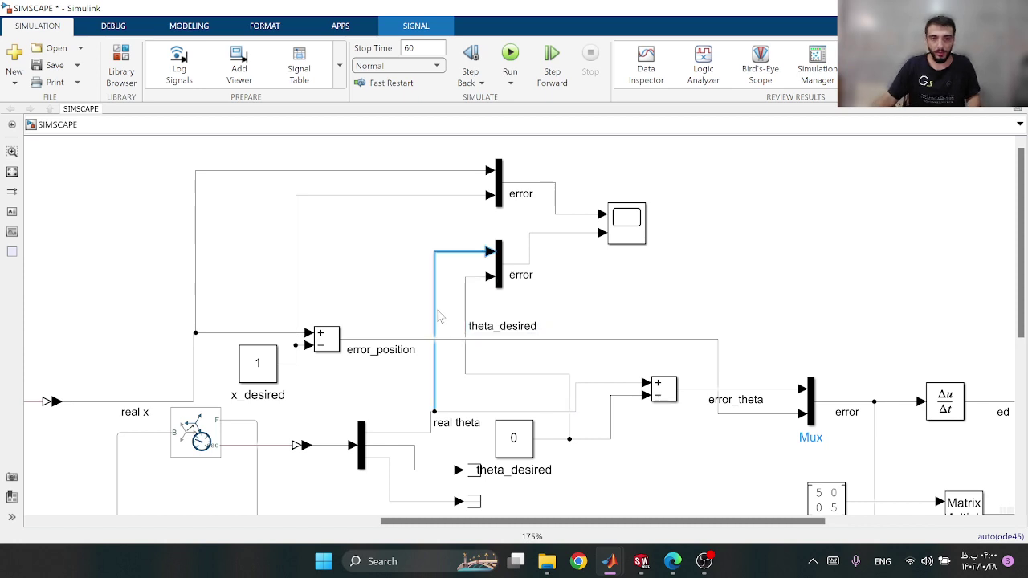
{"action": "left_click", "coordinate": [296, 256]}
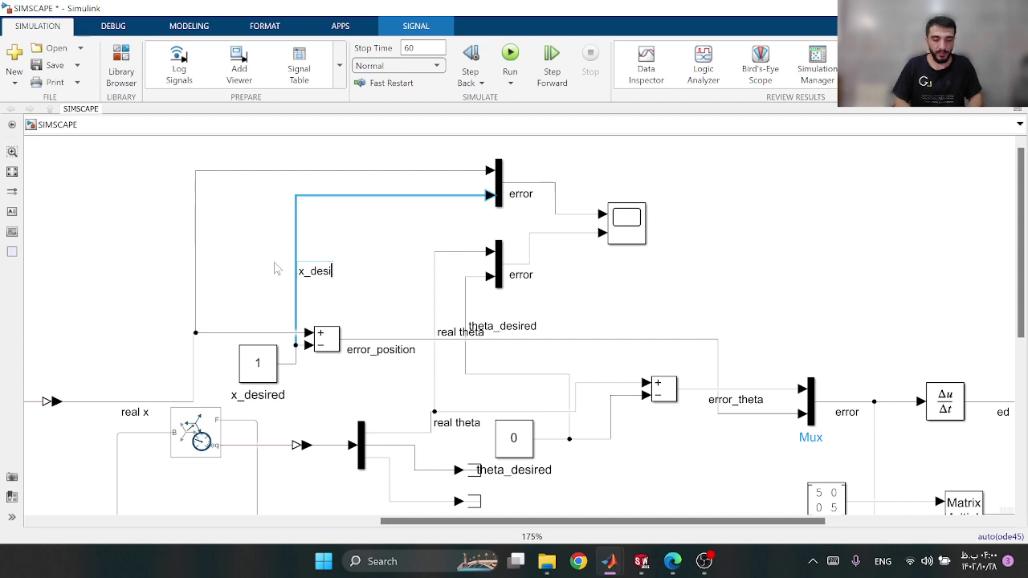
{"action": "left_click", "coordinate": [275, 269]}
{"action": "left_click", "coordinate": [196, 261]}
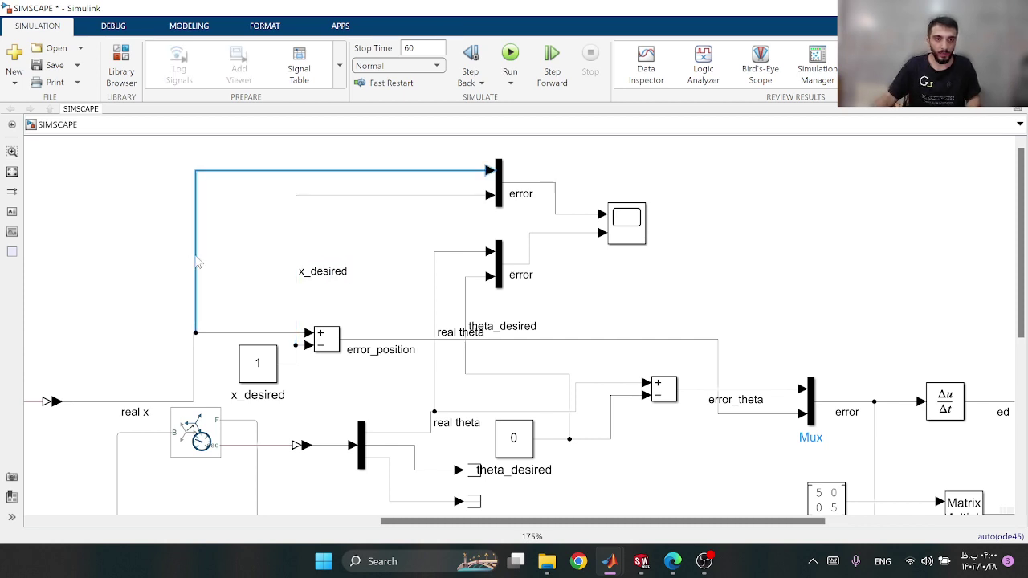
{"action": "left_click", "coordinate": [272, 256]}
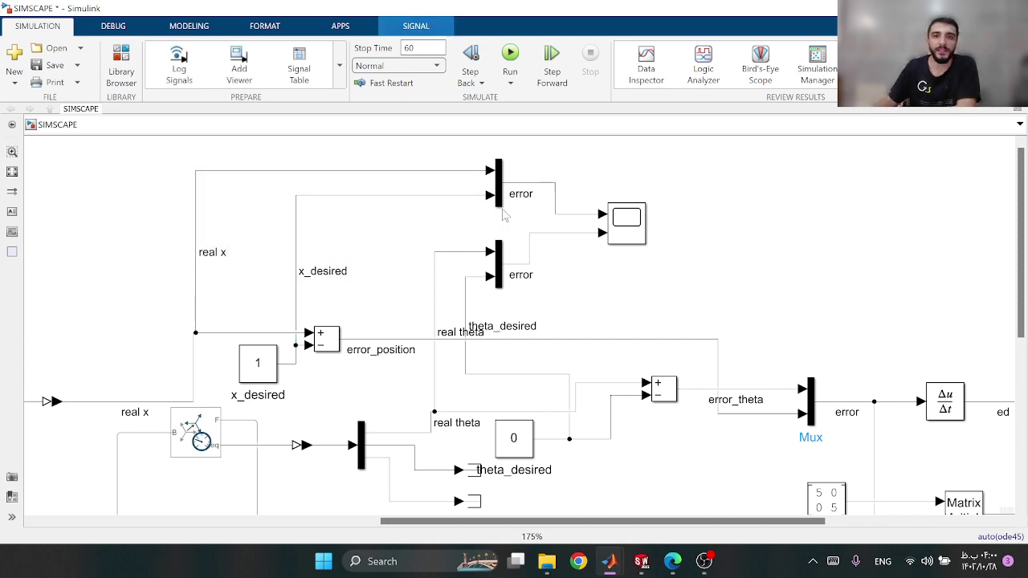
Run the simulation of the whole model and show the cart-pendulum animation in isometric view
{"action": "scroll", "coordinate": [539, 233], "scroll_direction": "down", "scroll_amount": 1}
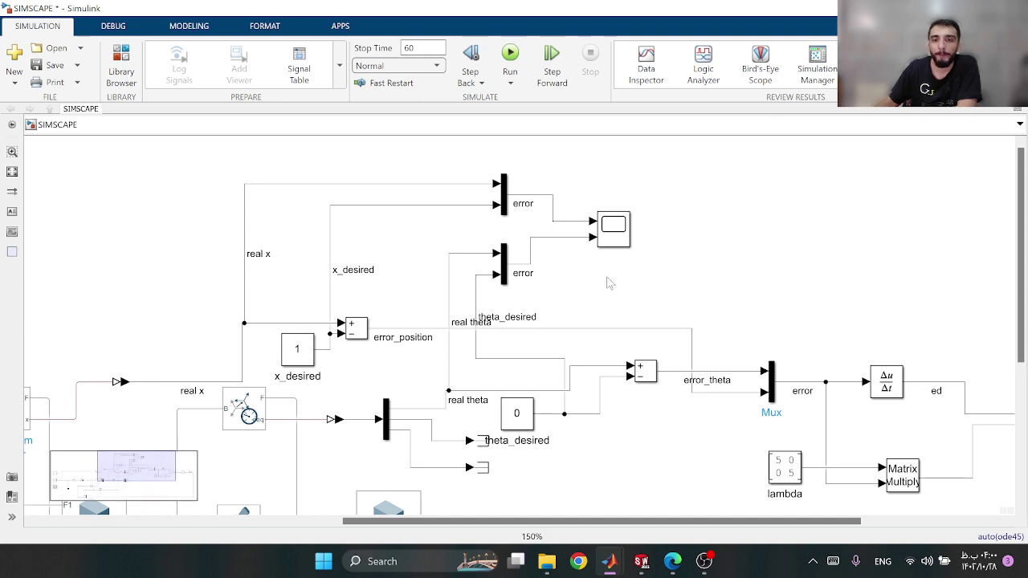
{"action": "scroll", "coordinate": [611, 283], "scroll_direction": "down", "scroll_amount": 2}
{"action": "left_click", "coordinate": [12, 171]}
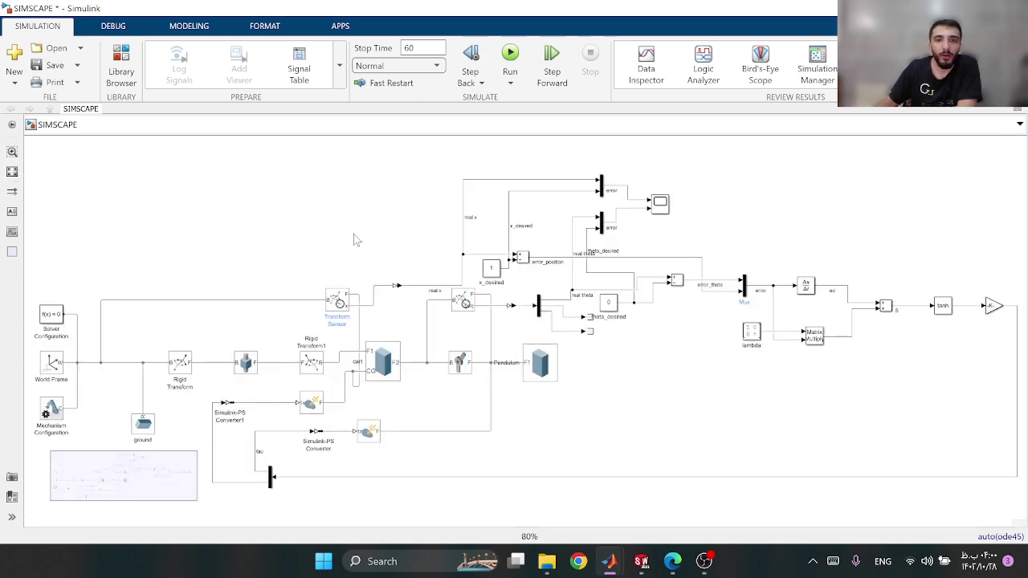
{"action": "left_click", "coordinate": [511, 58]}
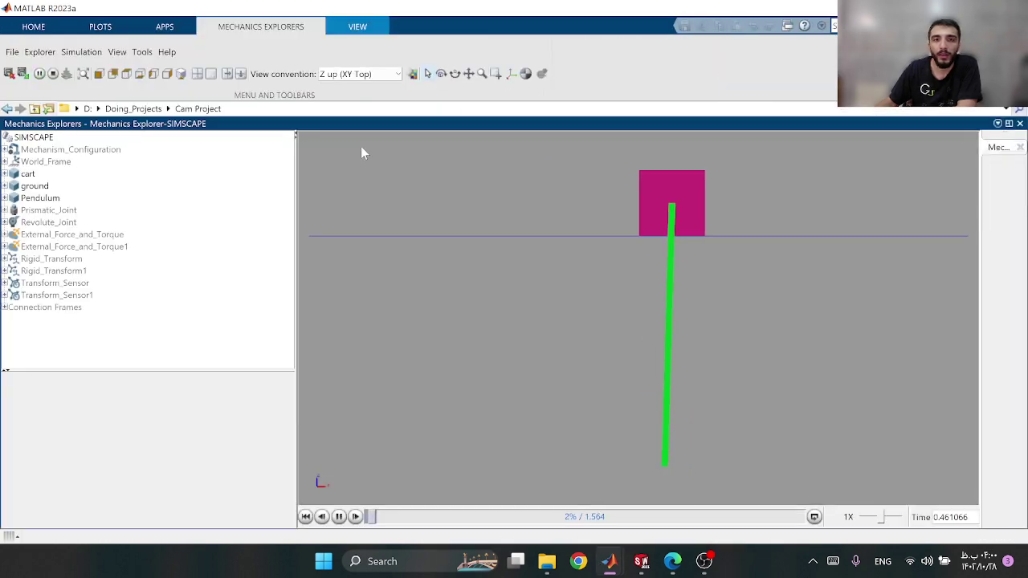
{"action": "left_click", "coordinate": [180, 74]}
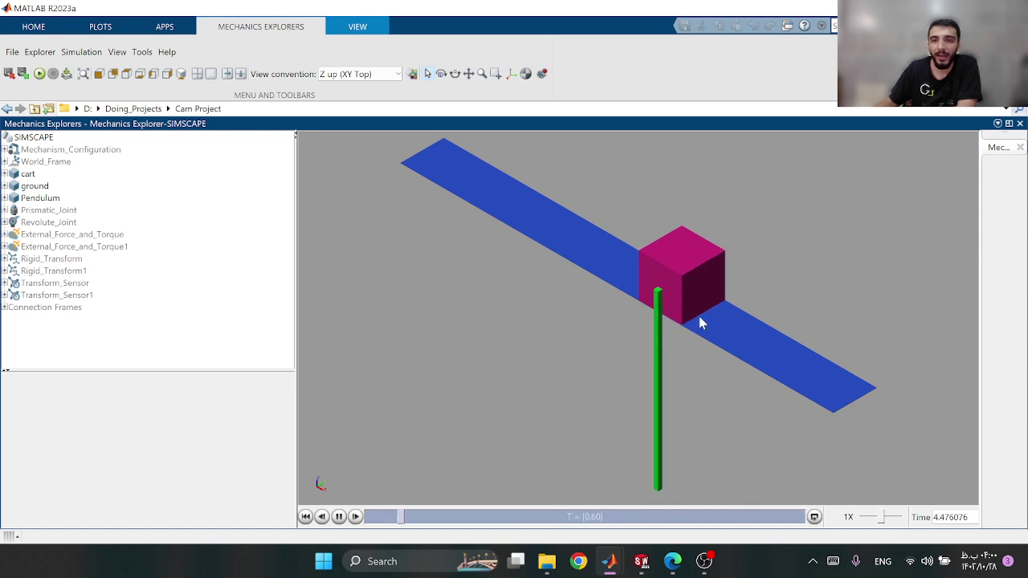
Return to the Simulink model and examine the position and angle responses in the maximized Scope, closing it when done
{"action": "mouse_move", "coordinate": [609, 561]}
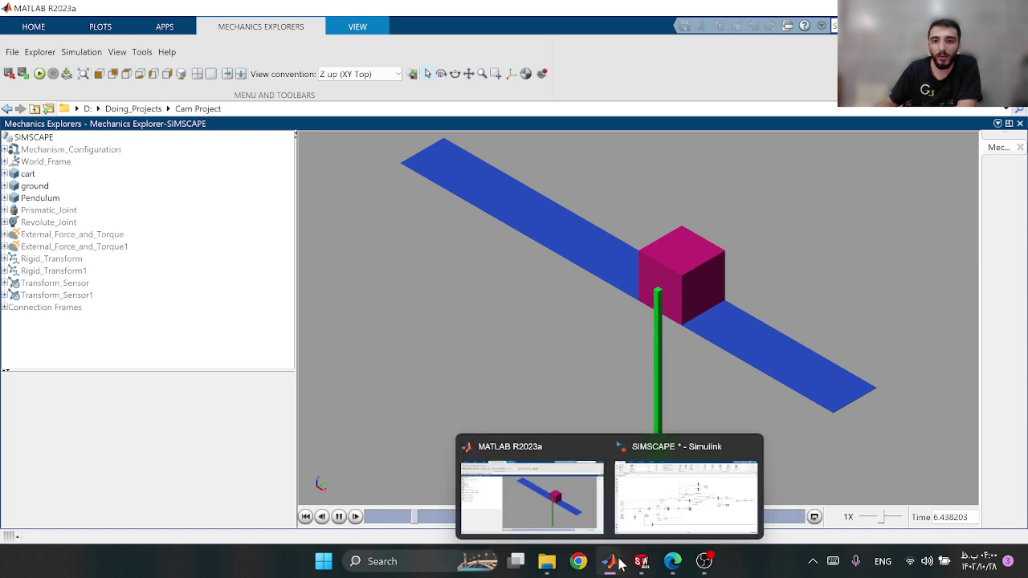
{"action": "left_click", "coordinate": [677, 486]}
{"action": "double_click", "coordinate": [660, 205]}
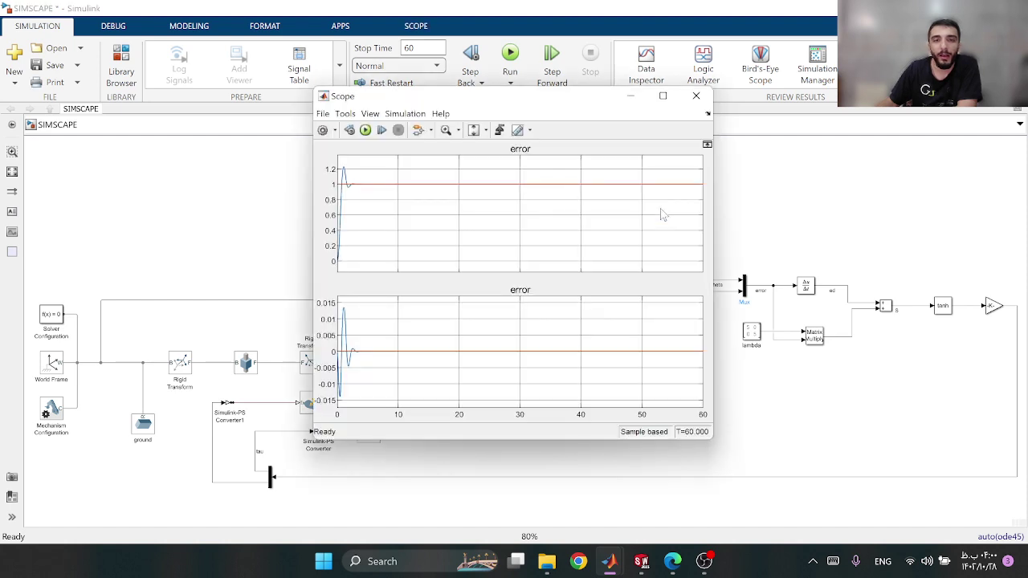
{"action": "left_click", "coordinate": [662, 96]}
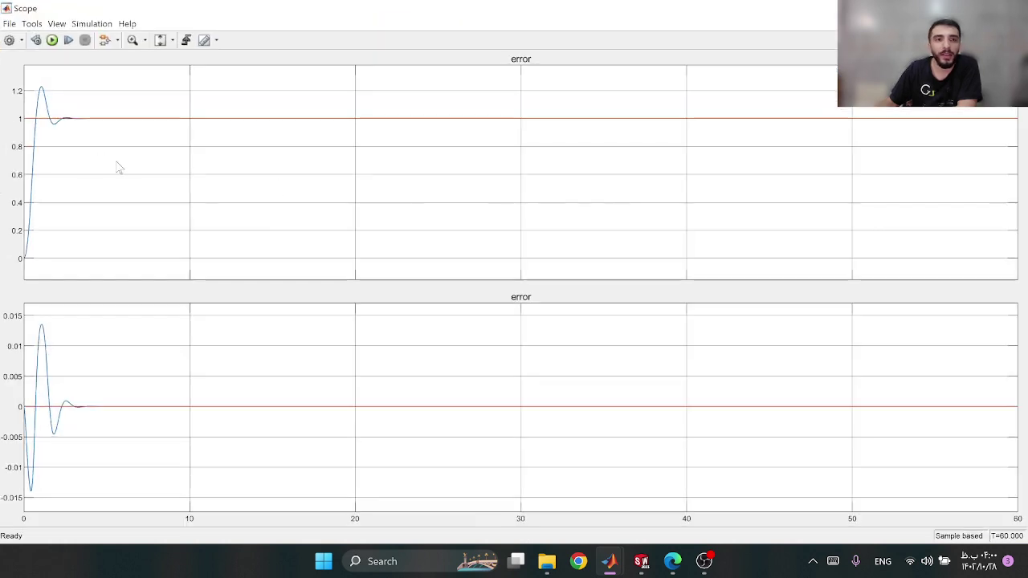
{"action": "left_click", "coordinate": [1016, 8]}
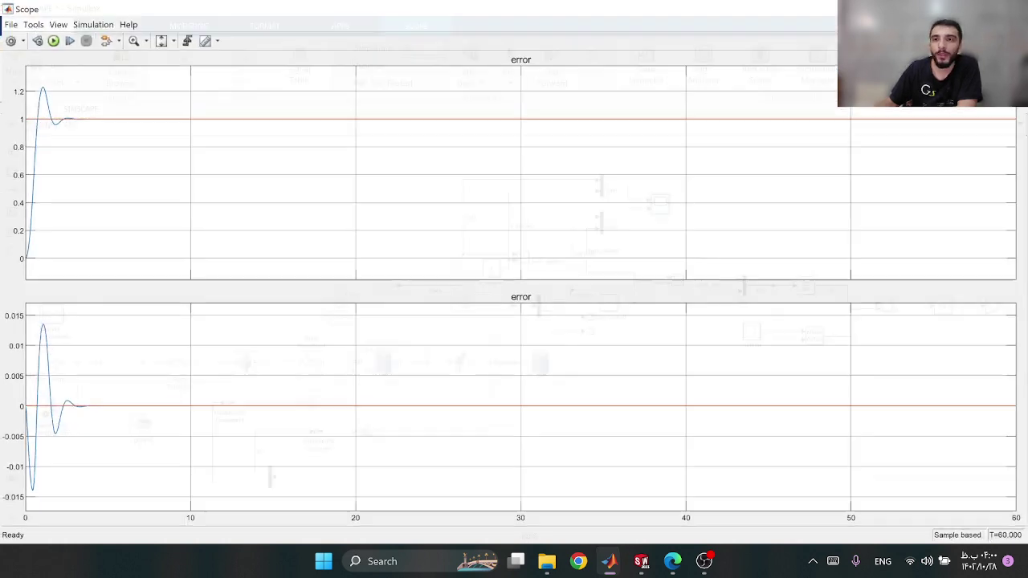
Clear the error labels from the output lines of the two Muxes feeding the Scope
{"action": "scroll", "coordinate": [597, 171], "scroll_direction": "up", "scroll_amount": 5}
{"action": "double_click", "coordinate": [597, 170]}
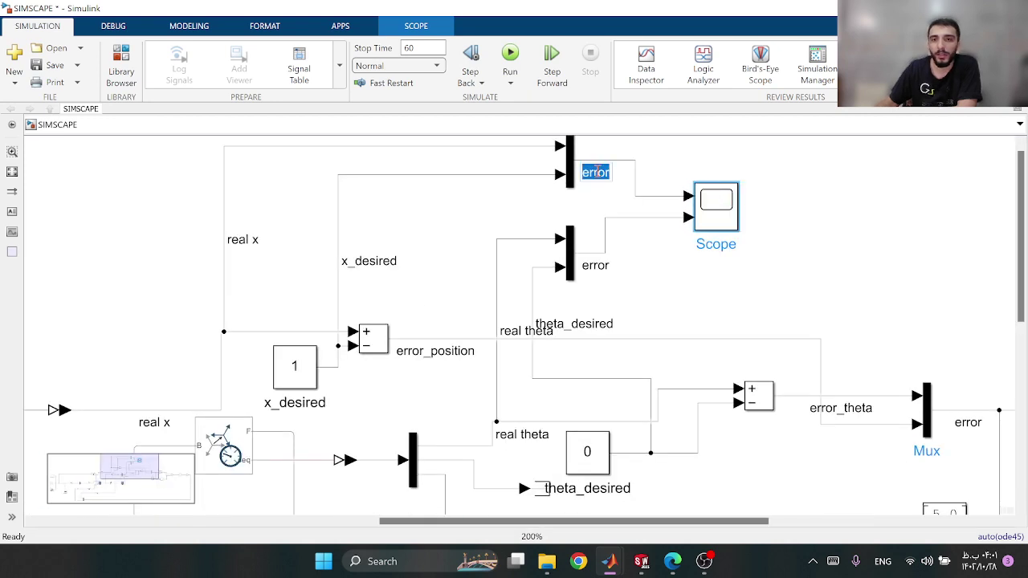
{"action": "key", "text": "BackSpace"}
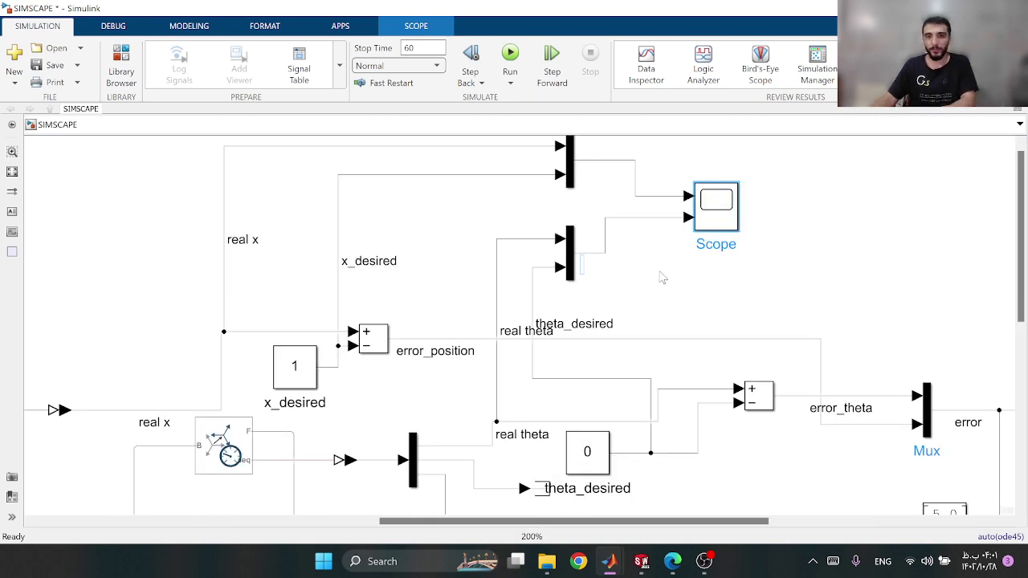
Rerun the simulation from the Scope to refresh its signal legends, examine the position and angle plots, and close it
{"action": "double_click", "coordinate": [715, 207]}
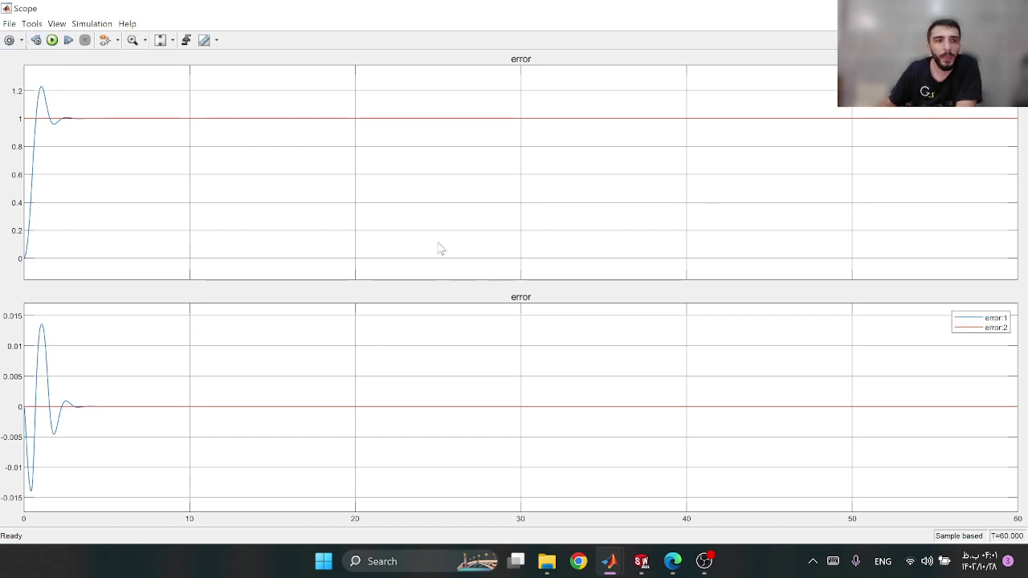
{"action": "key", "text": "alt+Tab"}
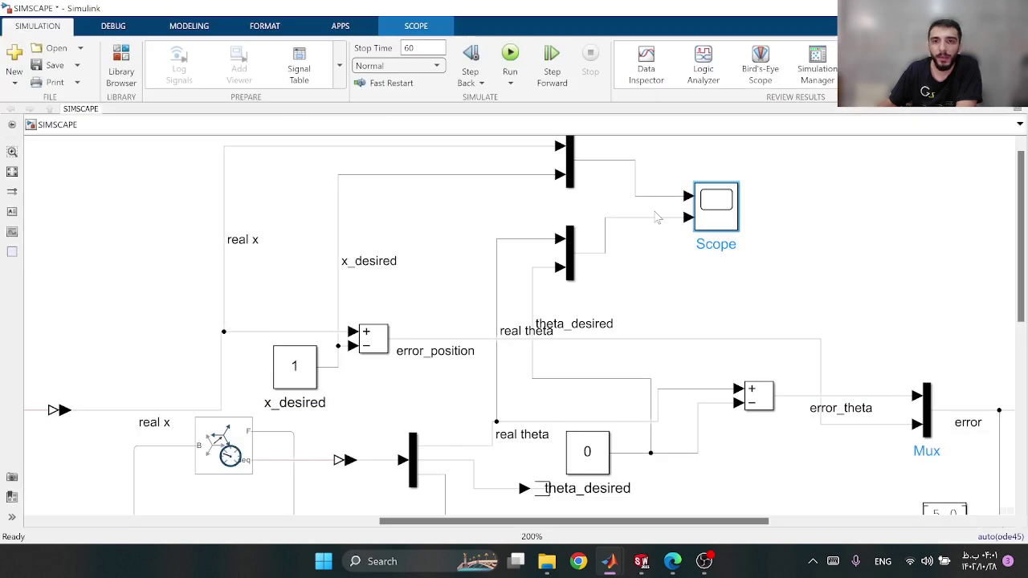
{"action": "scroll", "coordinate": [643, 200], "scroll_direction": "down", "scroll_amount": 1}
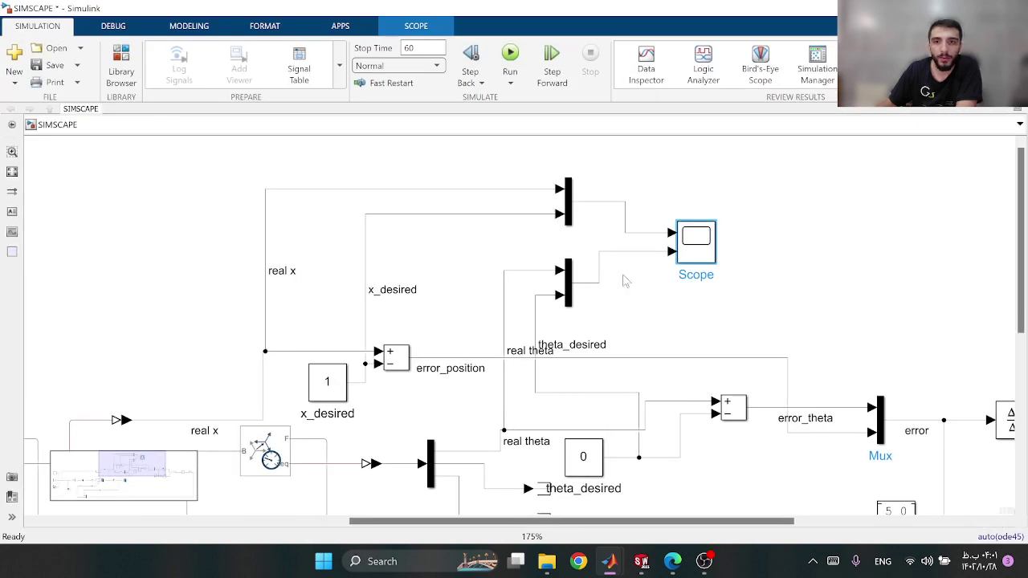
{"action": "left_click", "coordinate": [625, 210]}
{"action": "double_click", "coordinate": [706, 230]}
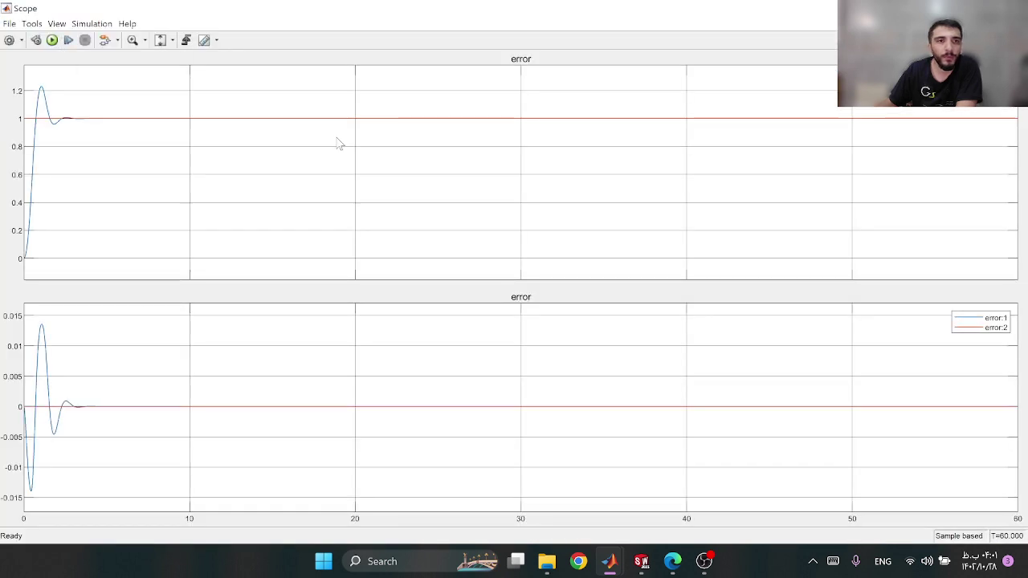
{"action": "key", "text": "ctrl+t"}
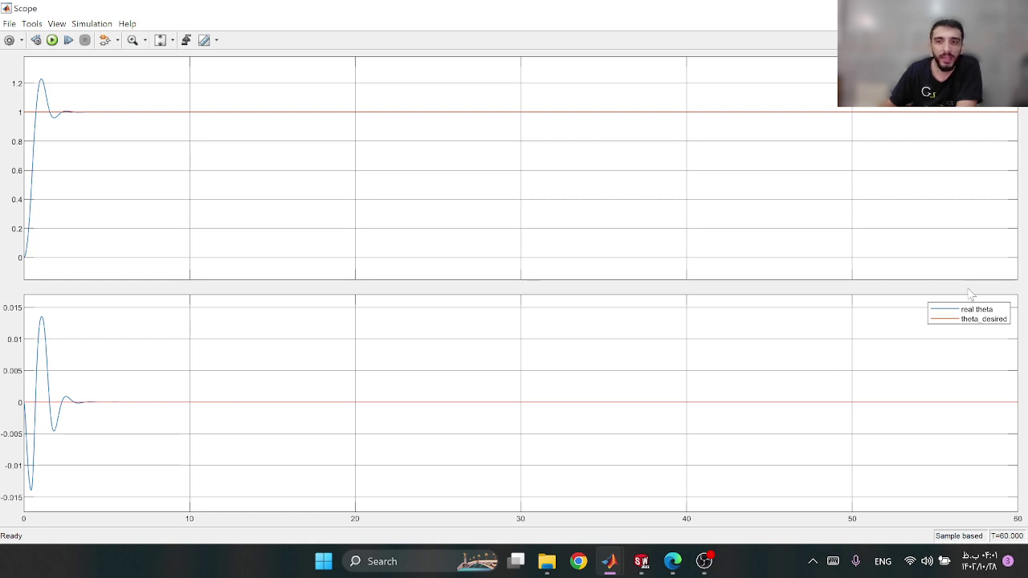
{"action": "left_click", "coordinate": [948, 8]}
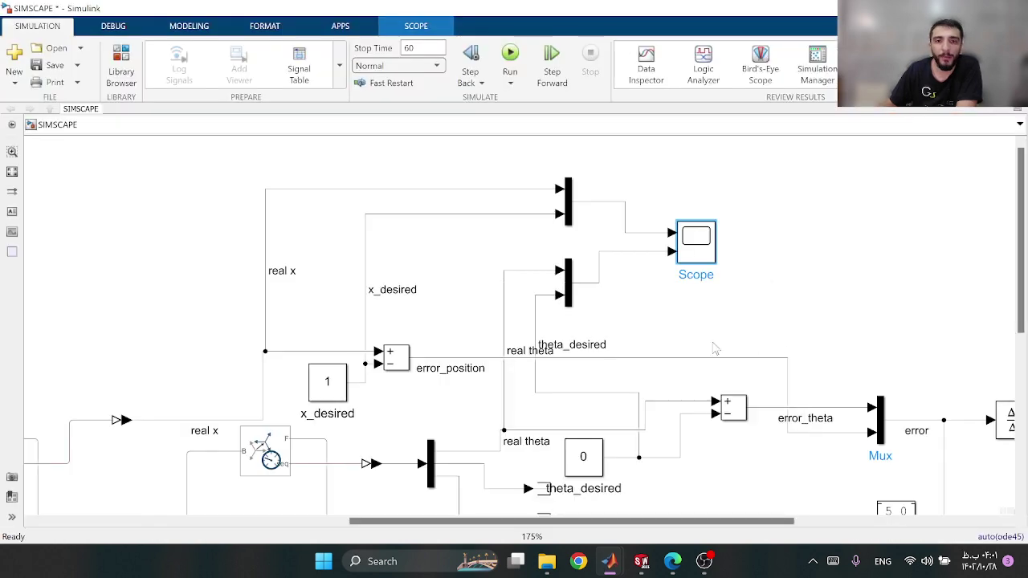
Replay the cart-pendulum animation from near its start in the Mechanics Explorer and return to the Simulink model
{"action": "scroll", "coordinate": [643, 345], "scroll_direction": "down", "scroll_amount": 3}
{"action": "left_click", "coordinate": [616, 552]}
{"action": "left_click", "coordinate": [454, 498]}
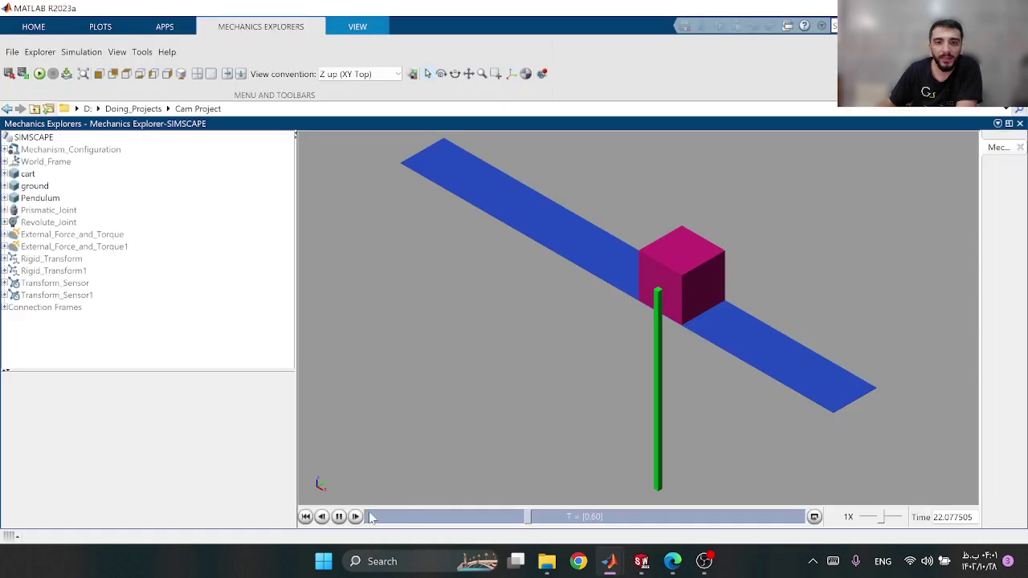
{"action": "left_click_drag", "start_coordinate": [539, 517], "coordinate": [376, 516]}
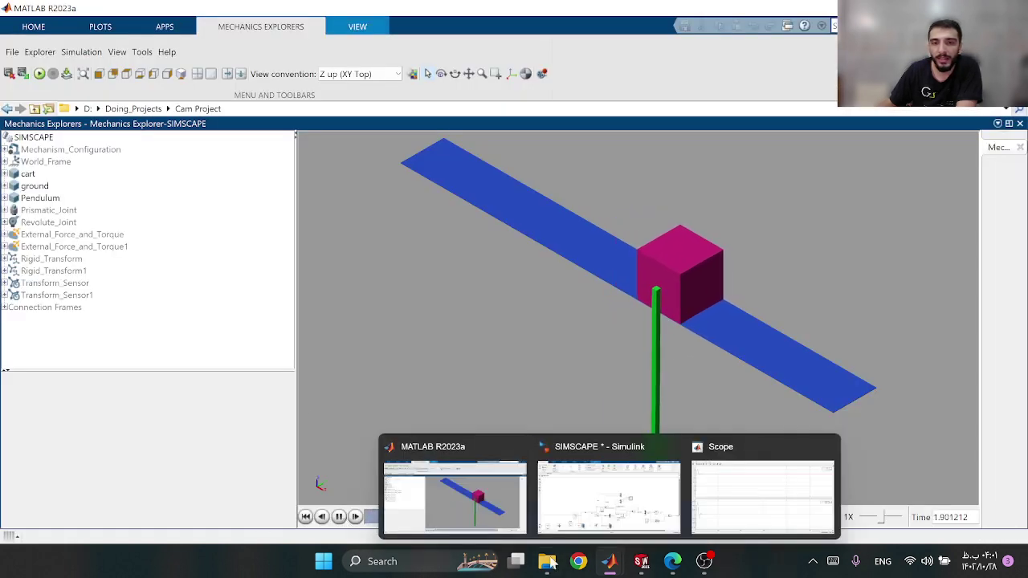
{"action": "mouse_move", "coordinate": [610, 572]}
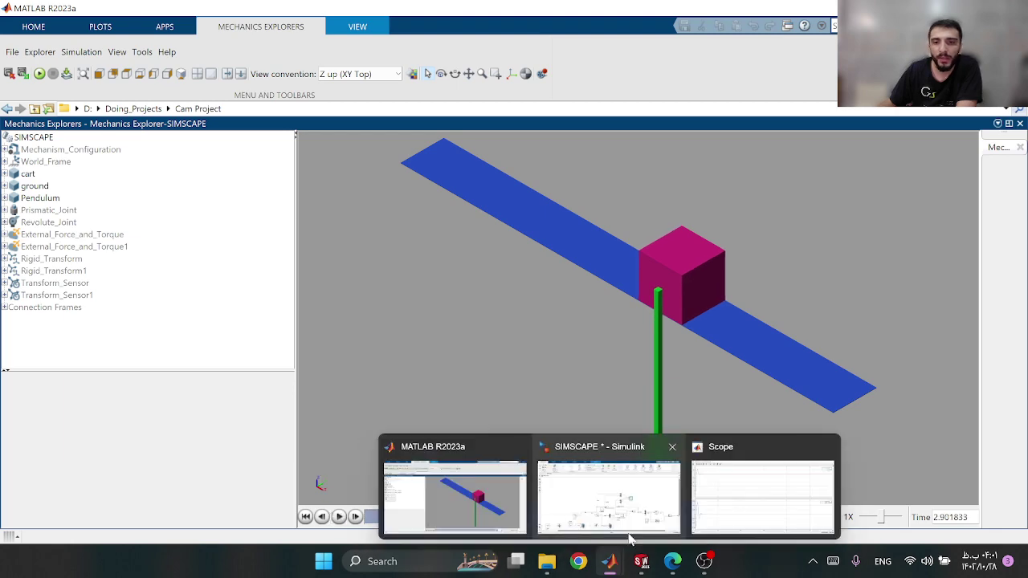
{"action": "left_click", "coordinate": [606, 493]}
Set the constant value of the x_desired block to 5
{"action": "scroll", "coordinate": [504, 322], "scroll_direction": "up", "scroll_amount": 5}
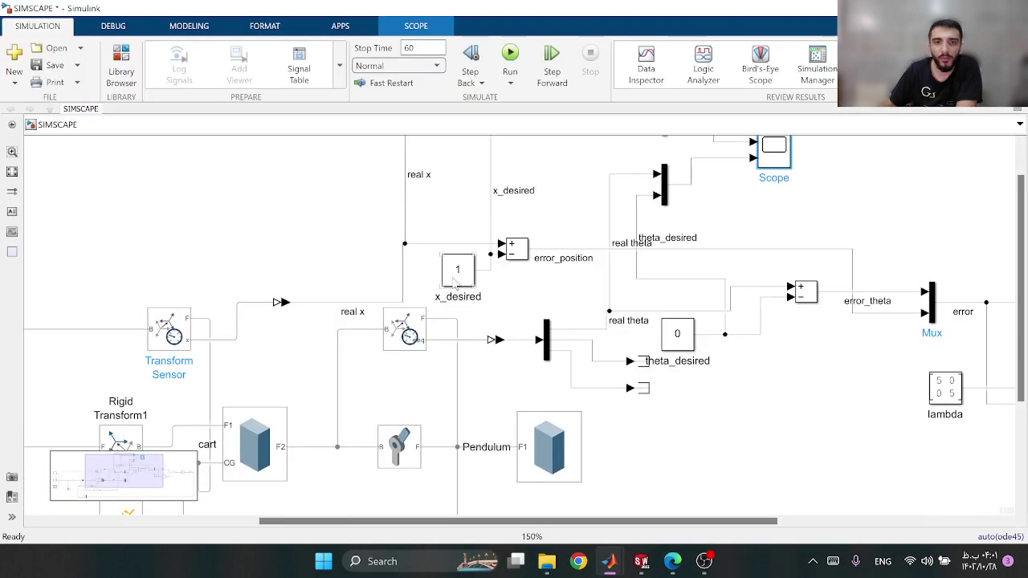
{"action": "double_click", "coordinate": [456, 272]}
{"action": "type", "text": "5"}
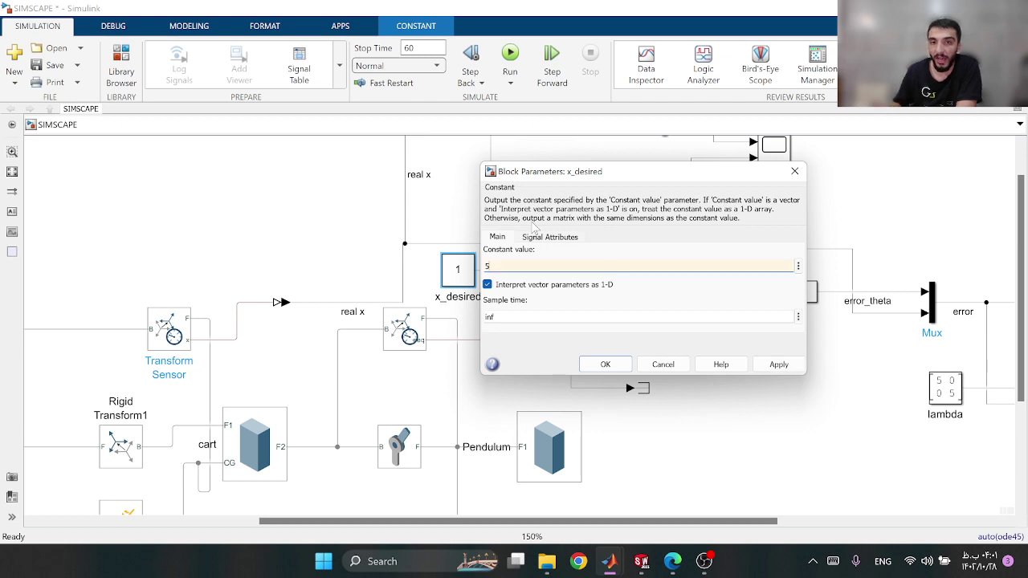
{"action": "left_click", "coordinate": [778, 364]}
{"action": "left_click", "coordinate": [605, 364]}
Set the constant value of the theta_desired block to pi/3
{"action": "scroll", "coordinate": [675, 365], "scroll_direction": "down", "scroll_amount": 1}
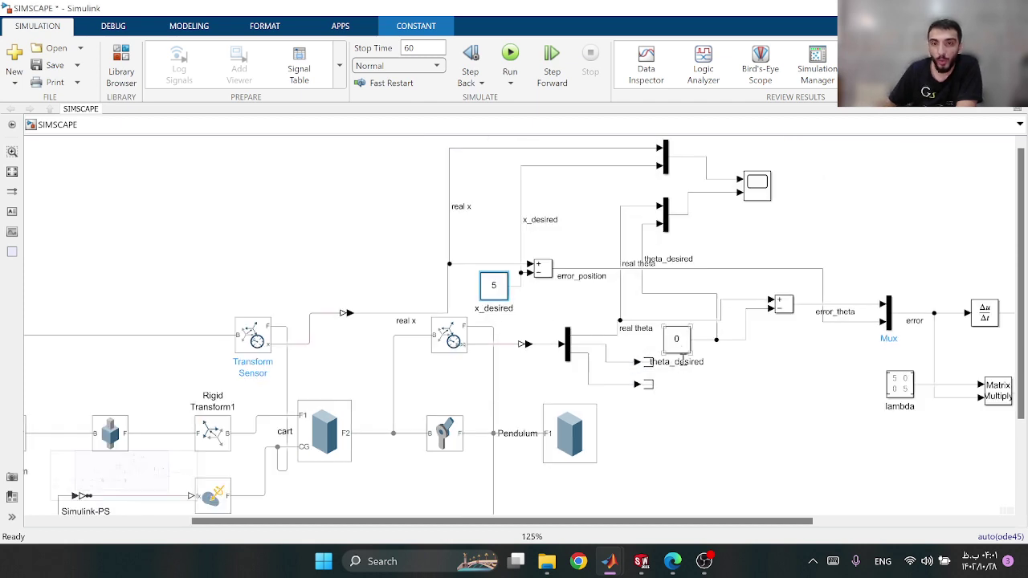
{"action": "double_click", "coordinate": [676, 341]}
{"action": "type", "text": "pi/3"}
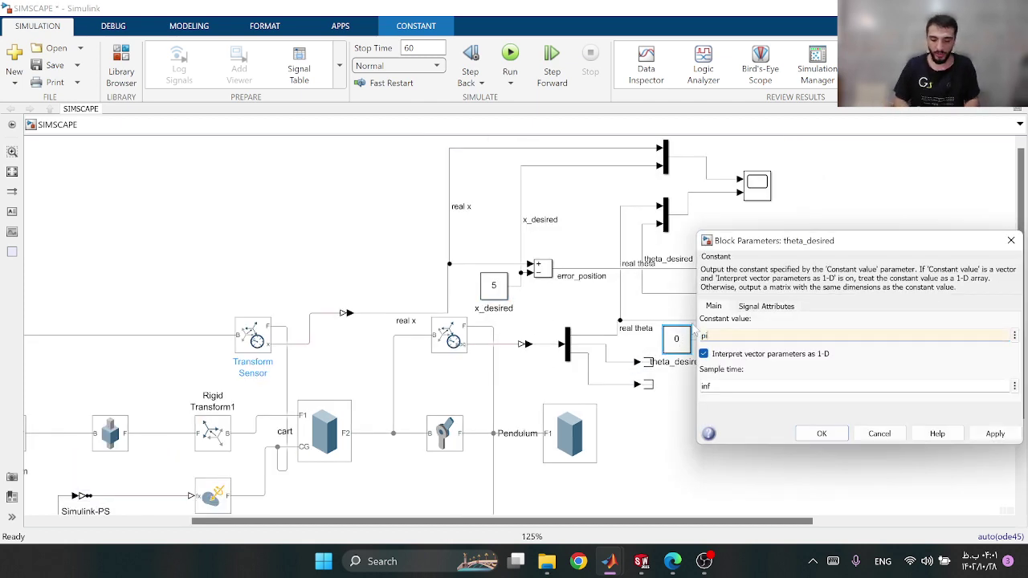
{"action": "left_click", "coordinate": [994, 433]}
{"action": "left_click", "coordinate": [822, 434]}
Fit the whole model in view, run the simulation, and watch the cart-pendulum animation with the cart kept in sight
{"action": "left_click", "coordinate": [12, 171]}
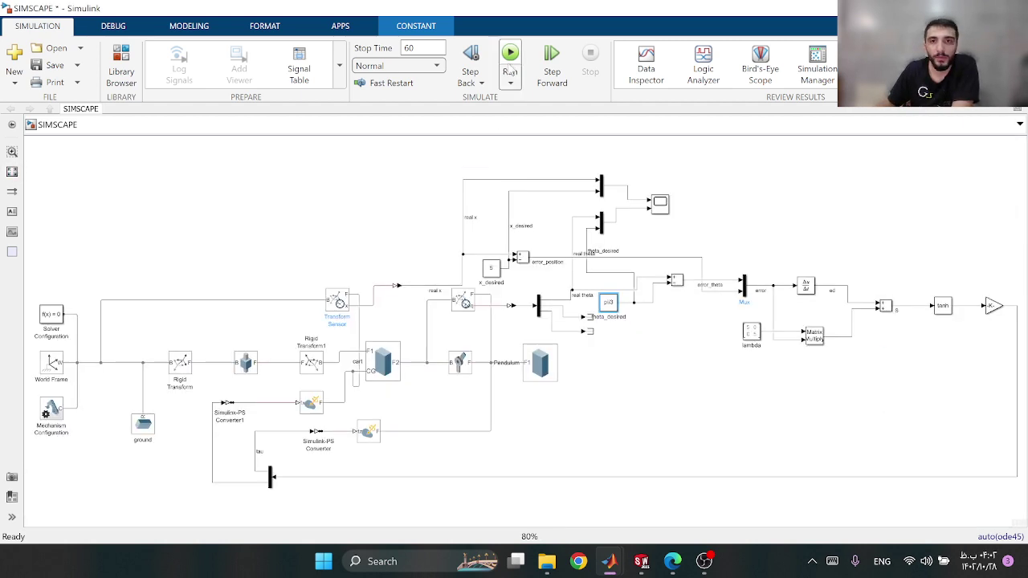
{"action": "left_click", "coordinate": [510, 56]}
{"action": "mouse_move", "coordinate": [608, 561]}
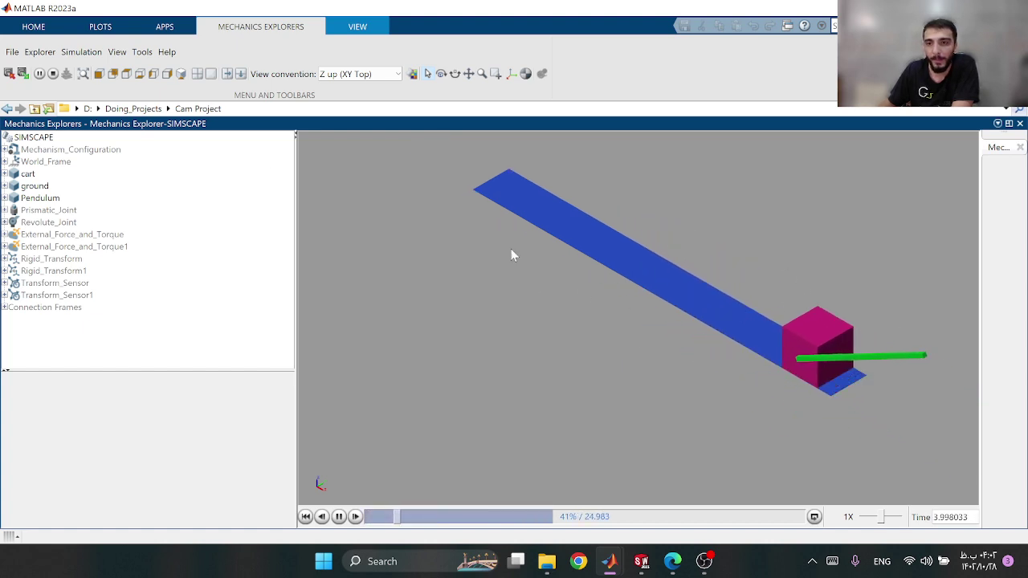
{"action": "left_click", "coordinate": [468, 73]}
{"action": "left_click_drag", "start_coordinate": [732, 315], "coordinate": [509, 270]}
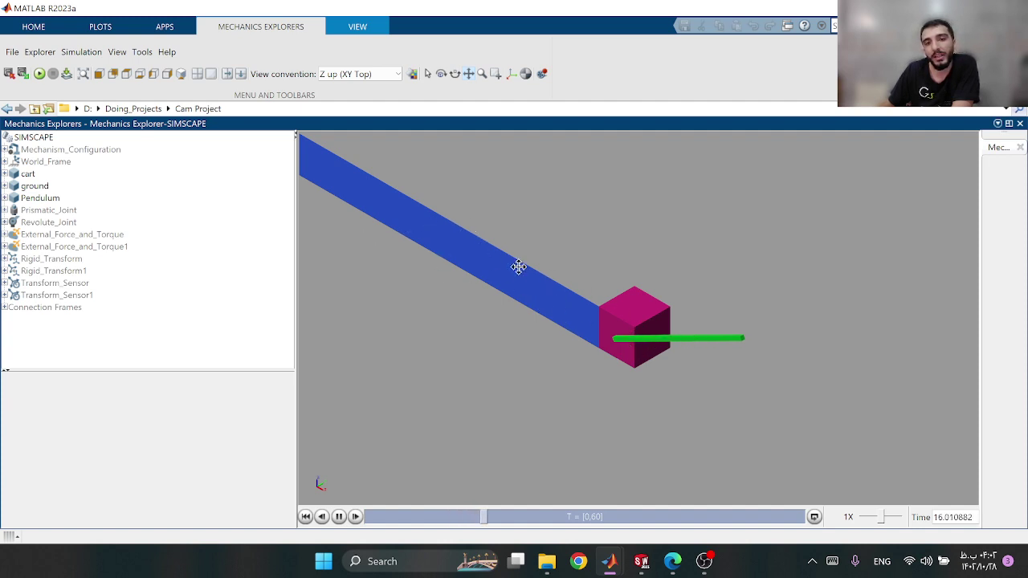
Return to the Simulink model, examine the position and angle responses in the Scope, and close it
{"action": "left_click", "coordinate": [617, 516]}
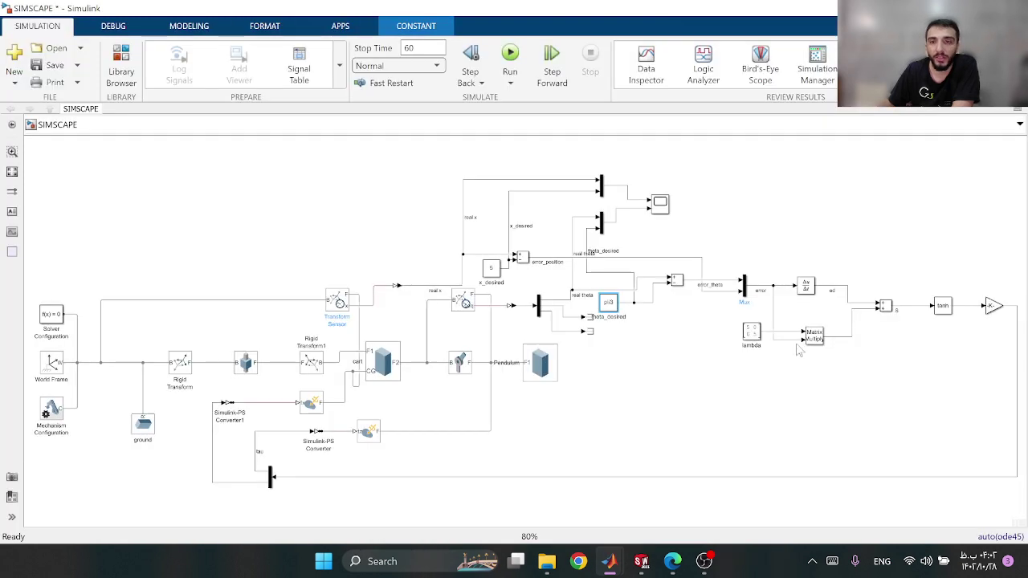
{"action": "double_click", "coordinate": [652, 199]}
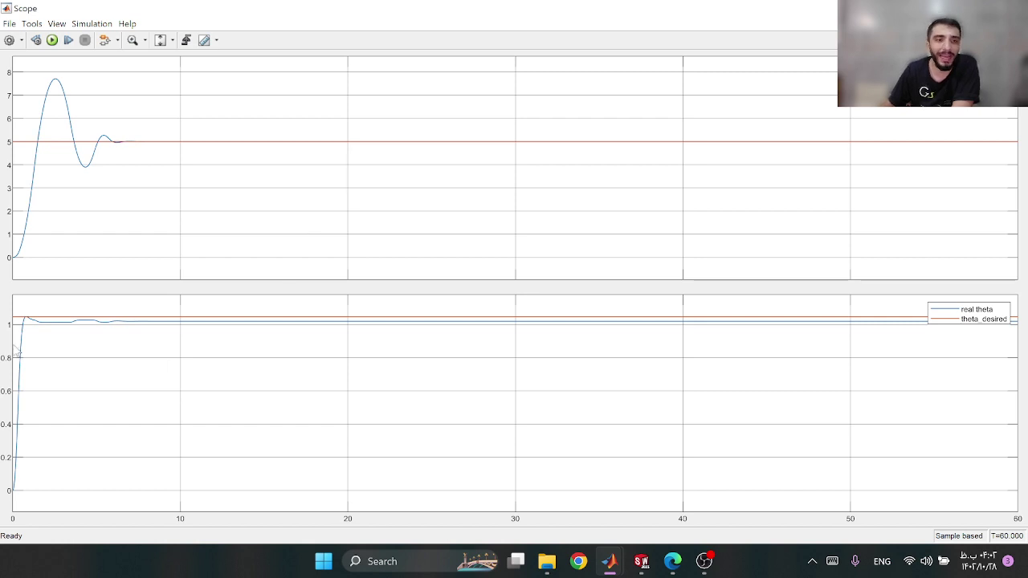
{"action": "left_click", "coordinate": [1014, 8]}
Set the constant value of the x_desired block to 2
{"action": "scroll", "coordinate": [542, 360], "scroll_direction": "down", "scroll_amount": 1}
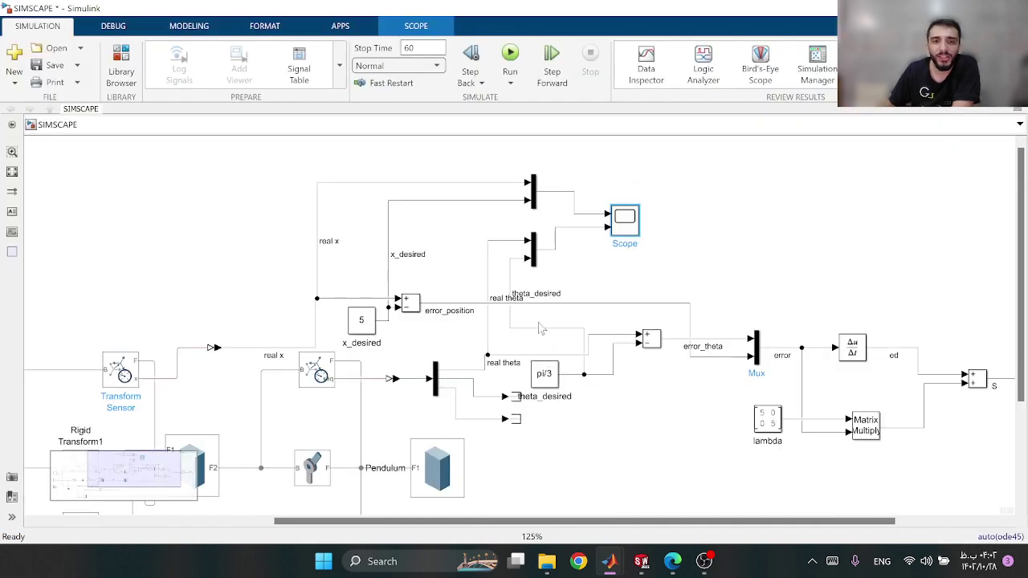
{"action": "left_click_drag", "start_coordinate": [539, 328], "coordinate": [509, 262]}
{"action": "scroll", "coordinate": [408, 291], "scroll_direction": "up", "scroll_amount": 1}
{"action": "double_click", "coordinate": [317, 243]}
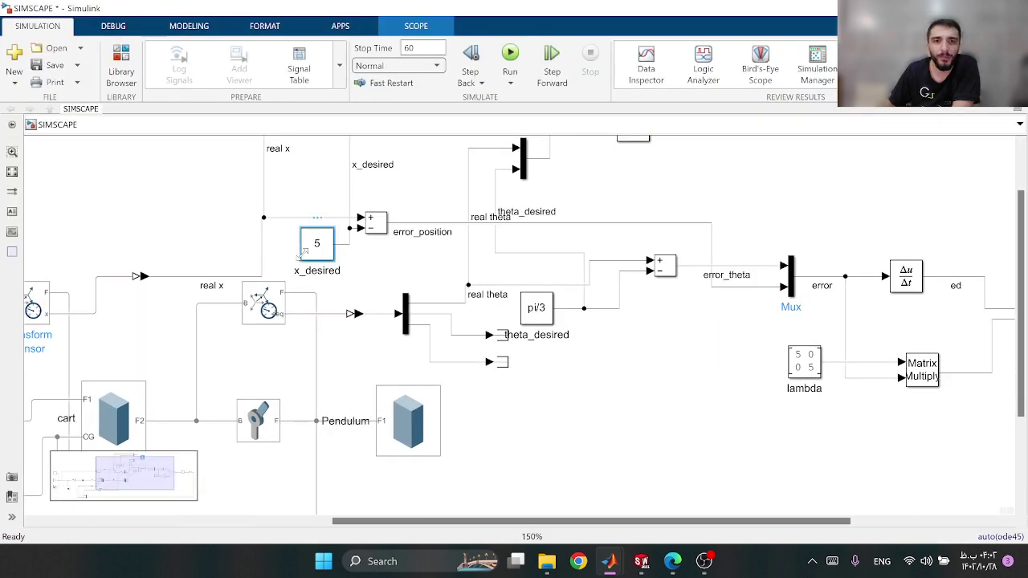
{"action": "type", "text": "2"}
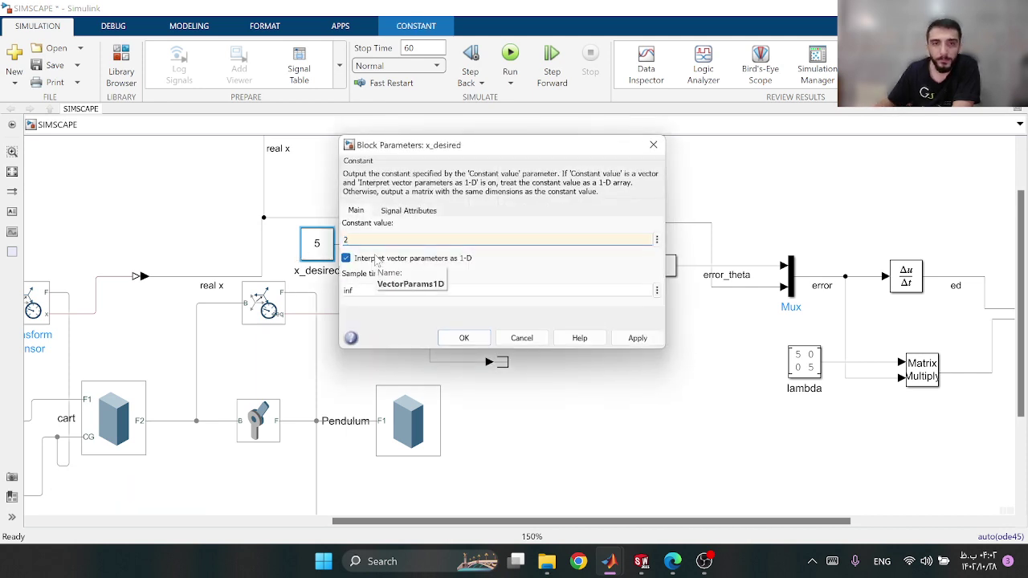
{"action": "left_click", "coordinate": [634, 343]}
{"action": "left_click", "coordinate": [481, 344]}
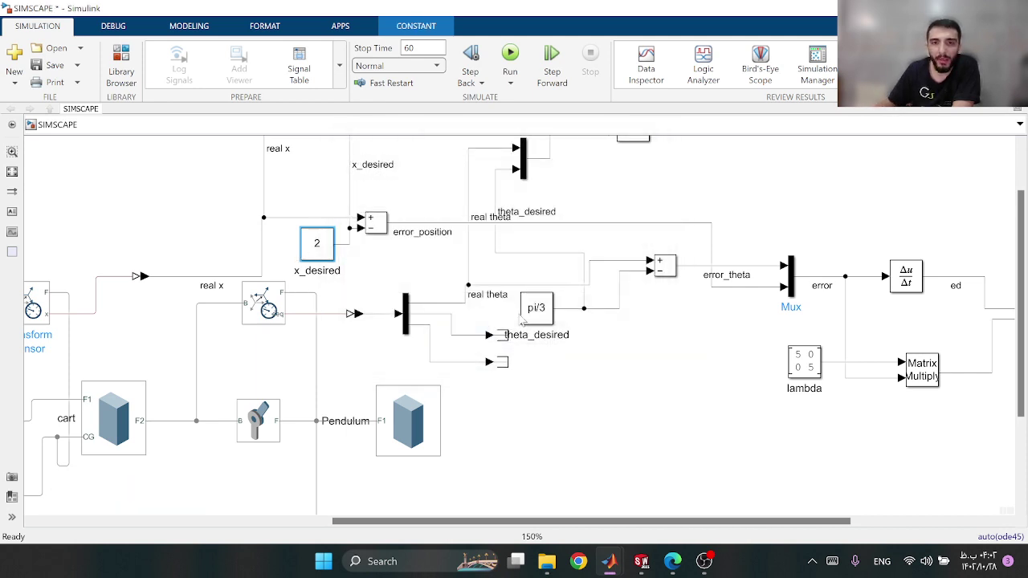
Replace the theta_desired constant with a Signal Generator block connected to the theta_desired line
{"action": "scroll", "coordinate": [521, 309], "scroll_direction": "up", "scroll_amount": 1}
{"action": "left_click_drag", "start_coordinate": [539, 308], "coordinate": [565, 369]}
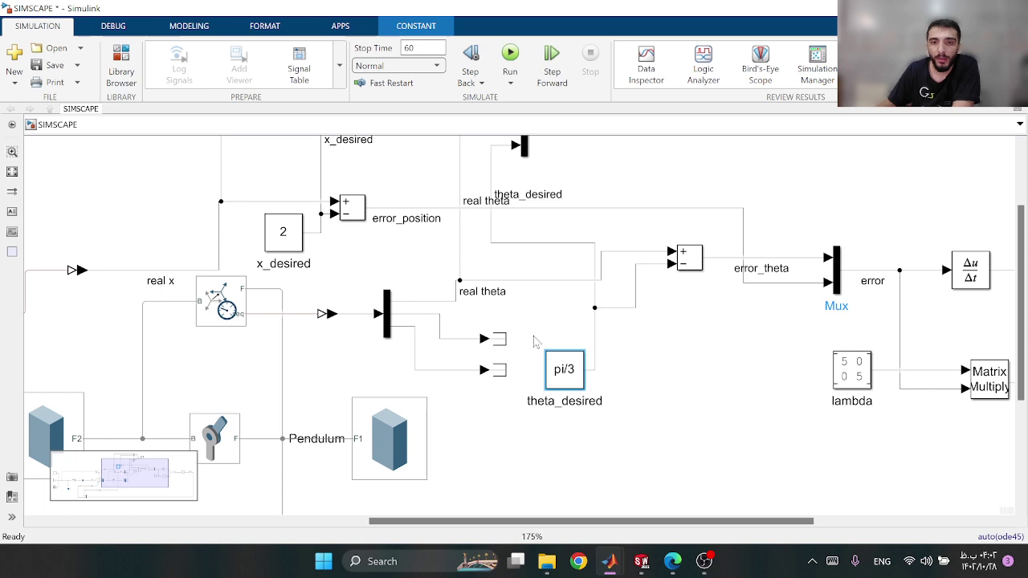
{"action": "key", "text": "Delete"}
{"action": "double_click", "coordinate": [551, 384]}
{"action": "type", "text": "si"}
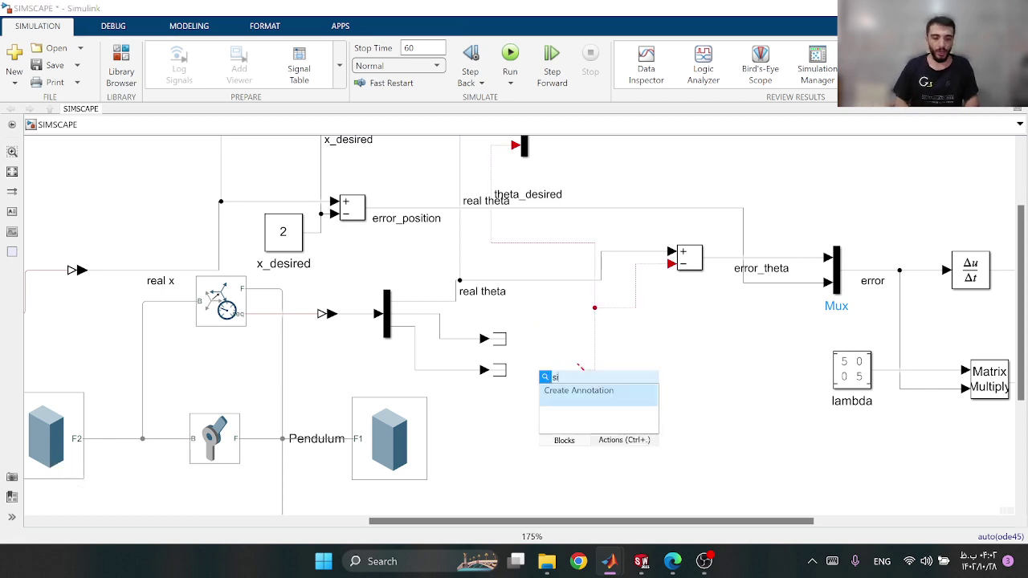
{"action": "type", "text": "gn"}
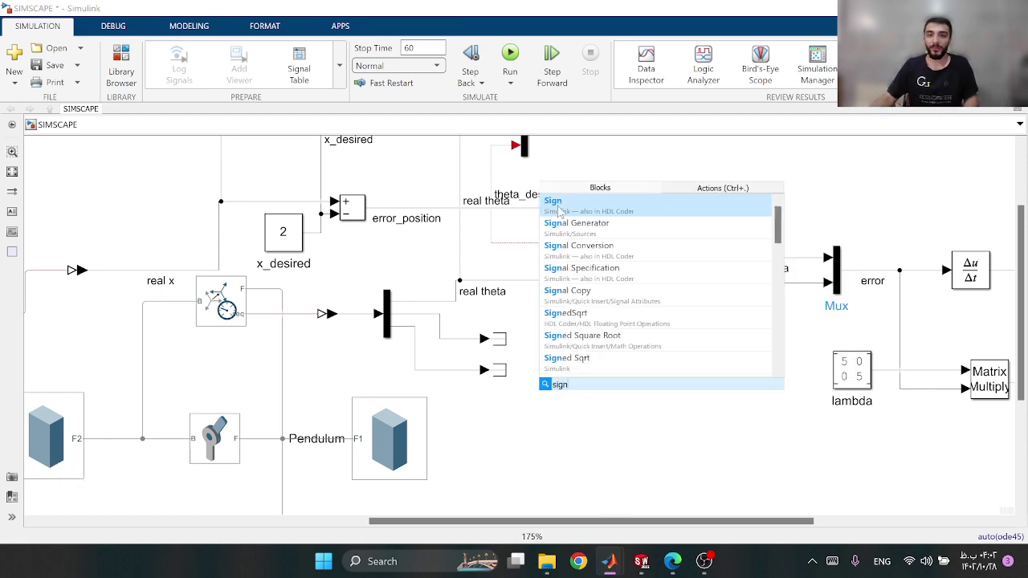
{"action": "key", "text": "Return"}
{"action": "left_click", "coordinate": [582, 372]}
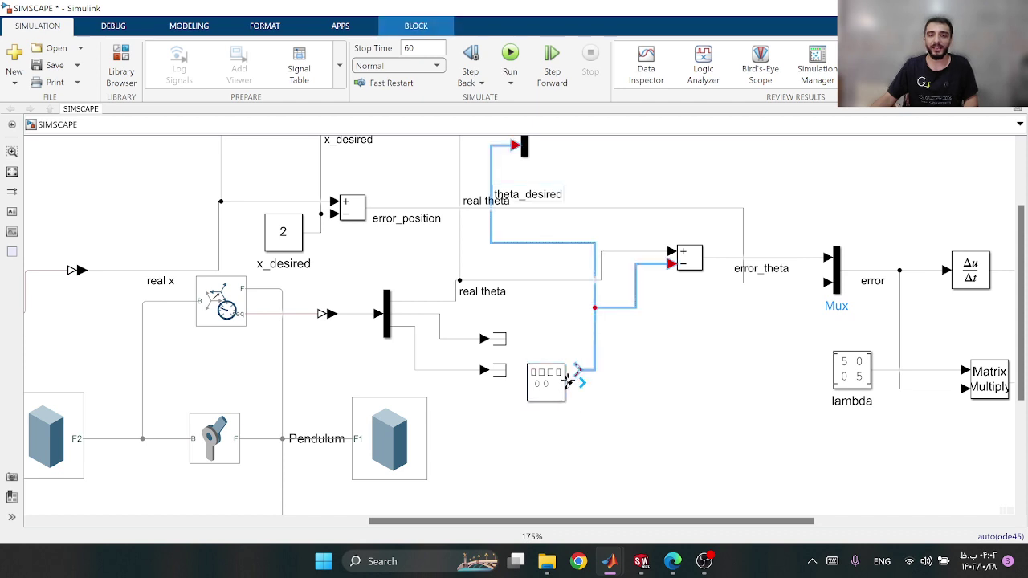
Set the Signal Generator's sine wave amplitude to a fraction of pi, about 0.52 rad
{"action": "double_click", "coordinate": [546, 383]}
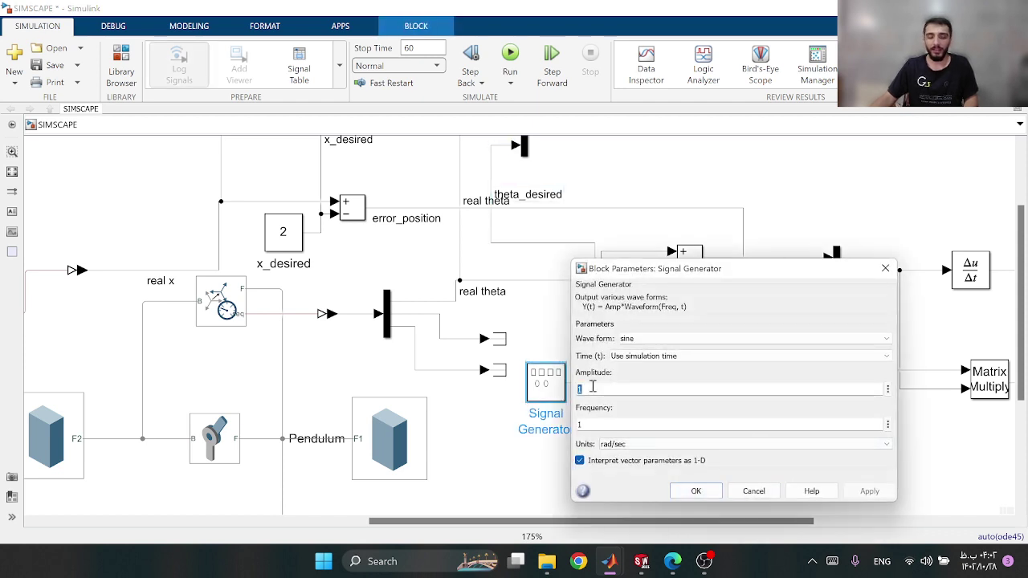
{"action": "type", "text": "pi"}
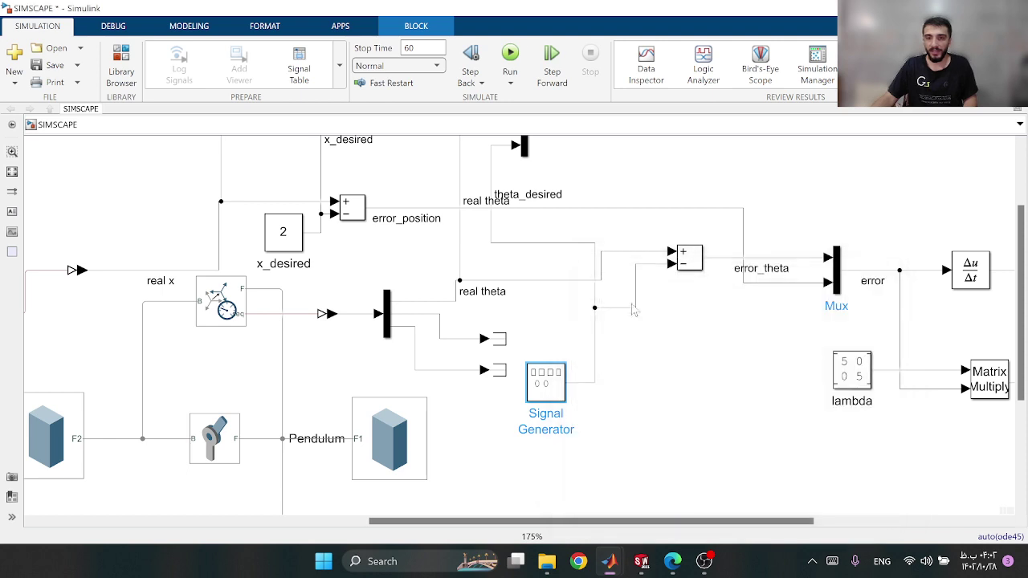
{"action": "key", "text": "Return"}
Run the simulation with the sine angle reference and watch a closer view of the cart-pendulum animation
{"action": "left_click", "coordinate": [511, 53]}
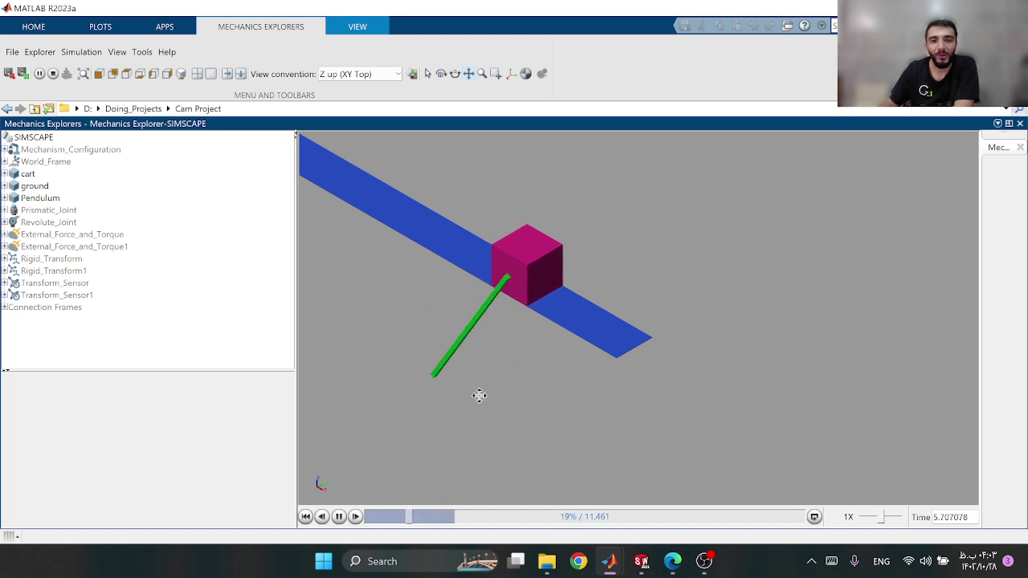
{"action": "left_click_drag", "start_coordinate": [530, 236], "coordinate": [602, 233]}
{"action": "scroll", "coordinate": [580, 385], "scroll_direction": "up", "scroll_amount": 1}
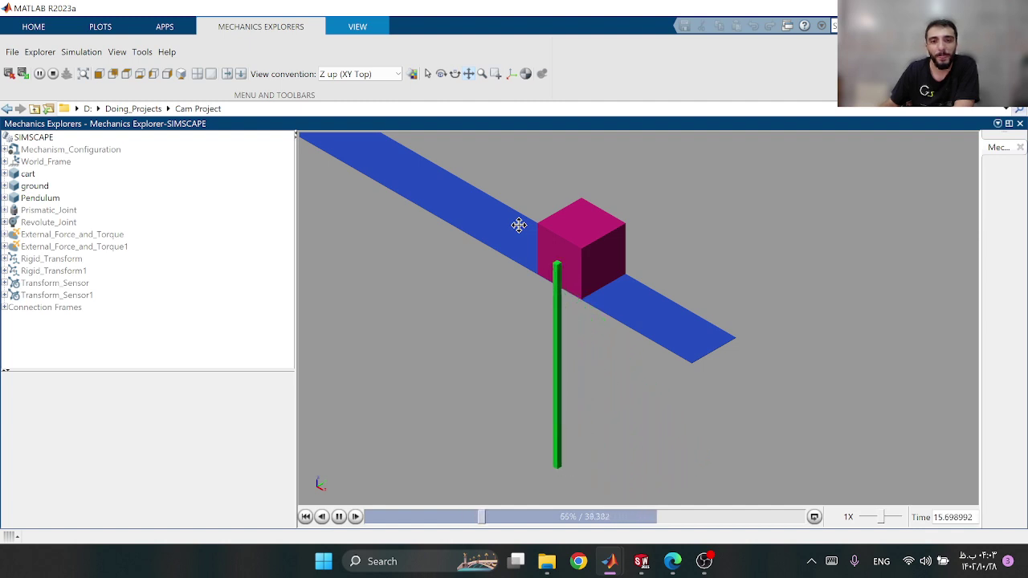
Return to the Simulink model and scale the Scope's axes to fit the position and angle responses
{"action": "mouse_move", "coordinate": [609, 561]}
{"action": "left_click", "coordinate": [688, 493]}
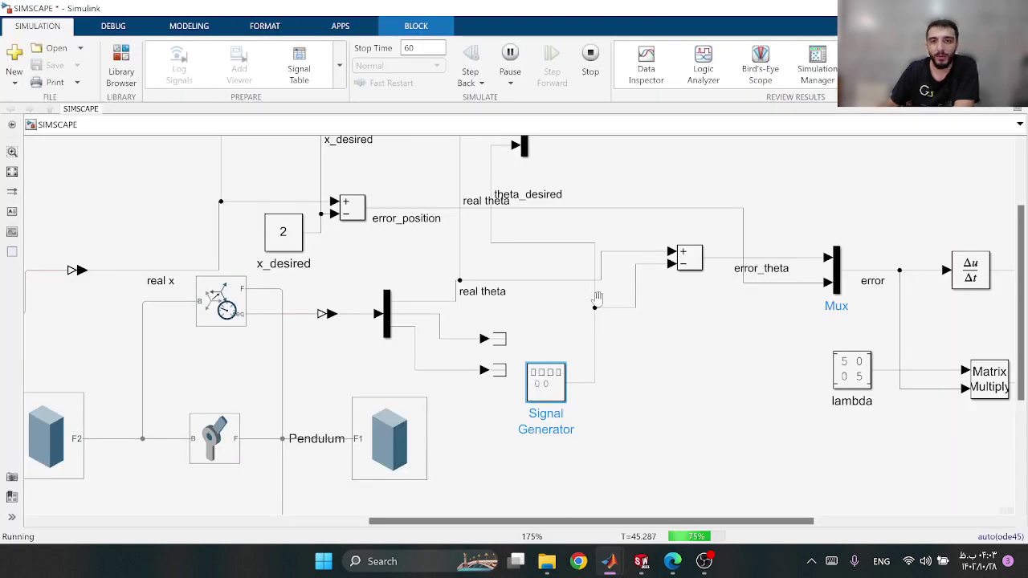
{"action": "scroll", "coordinate": [603, 270], "scroll_direction": "up", "scroll_amount": 3}
{"action": "scroll", "coordinate": [664, 226], "scroll_direction": "up", "scroll_amount": 1}
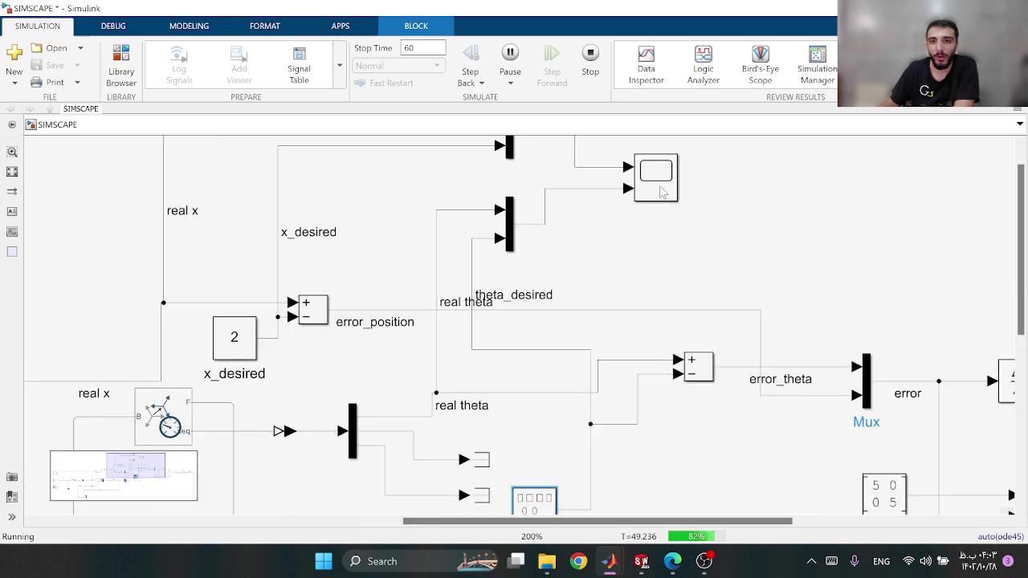
{"action": "double_click", "coordinate": [656, 178]}
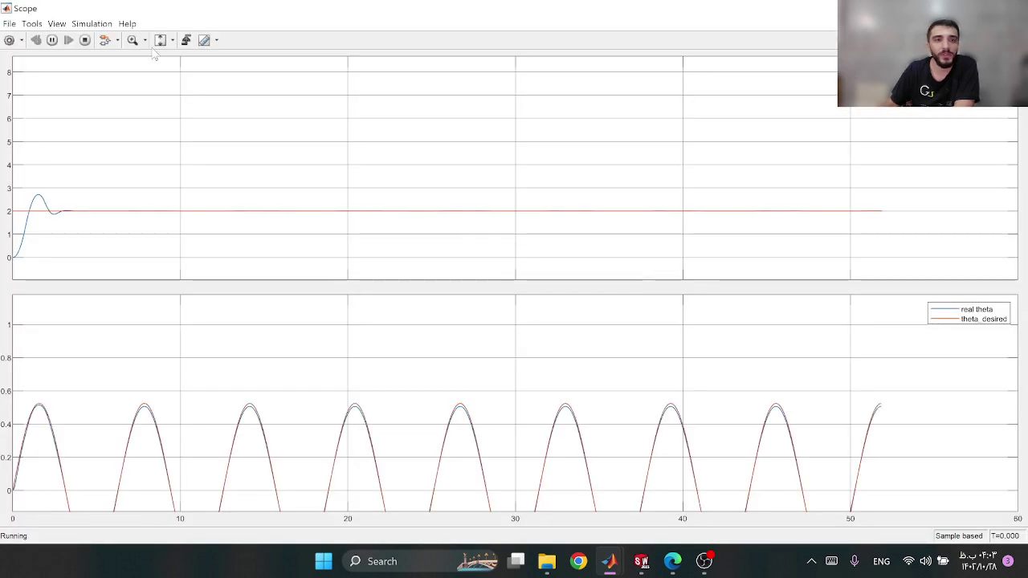
{"action": "left_click", "coordinate": [172, 40]}
{"action": "left_click", "coordinate": [160, 63]}
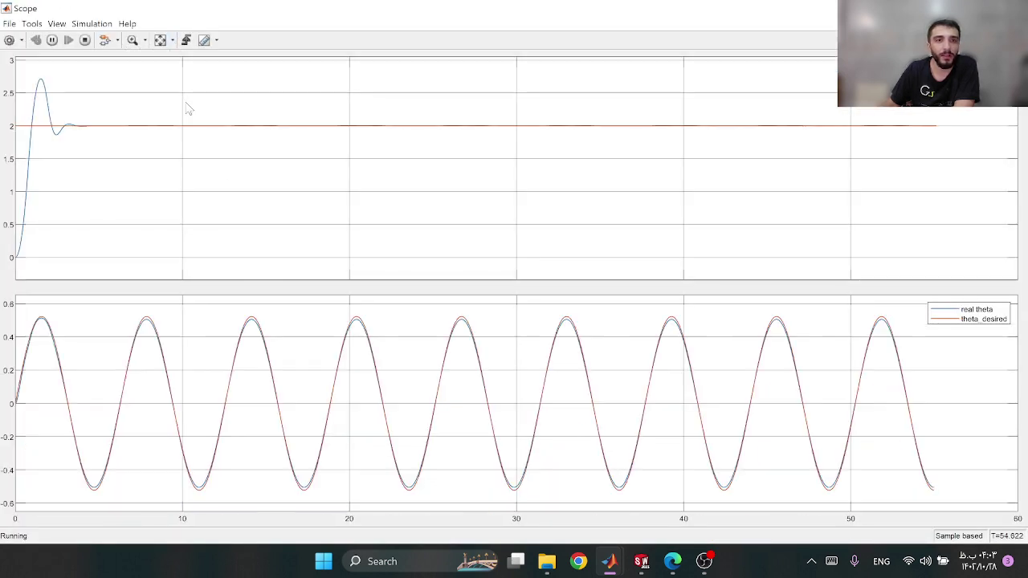